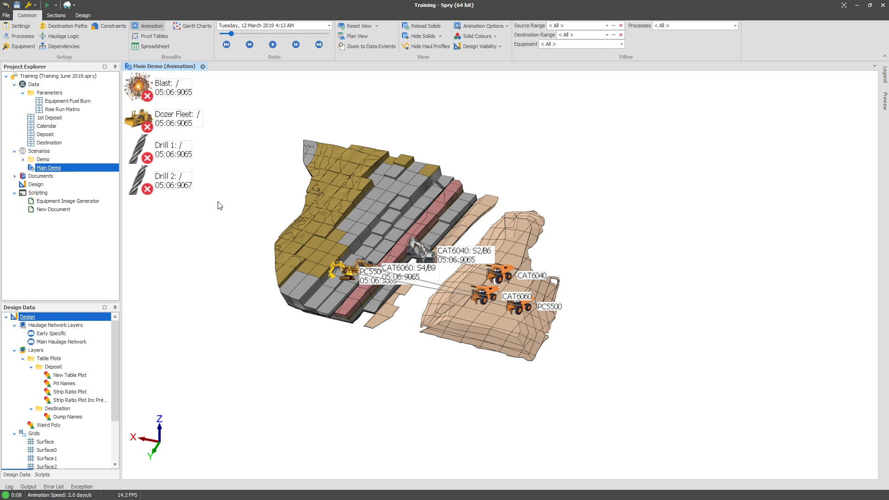
# Open the Deposit table's Fields setup and collapse the whole schema tree.
pyautogui.rightClick(54, 134)
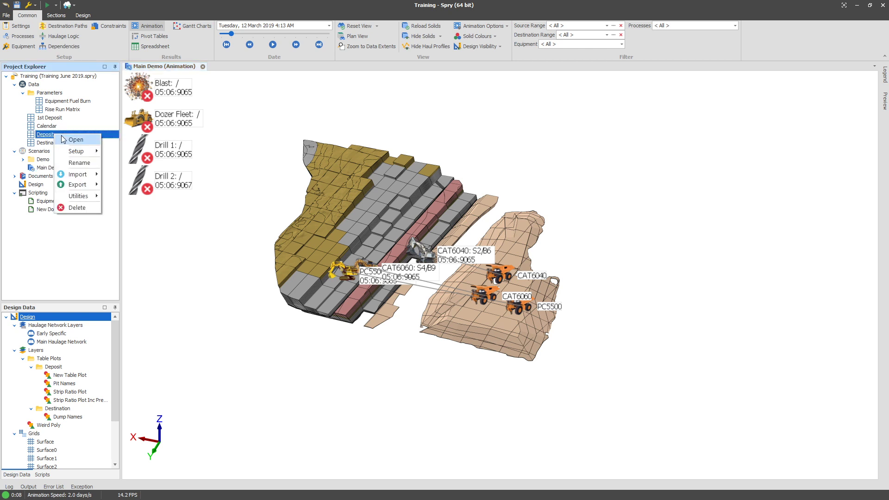
pyautogui.moveTo(76, 151)
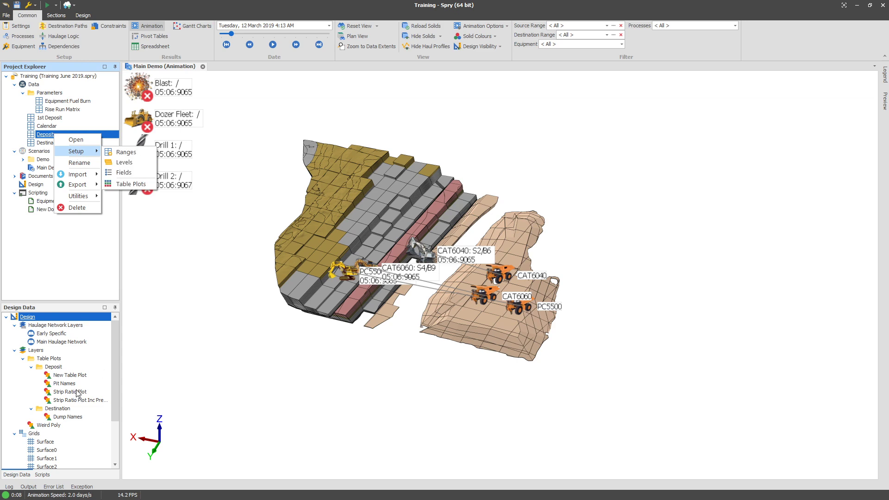
pyautogui.click(139, 173)
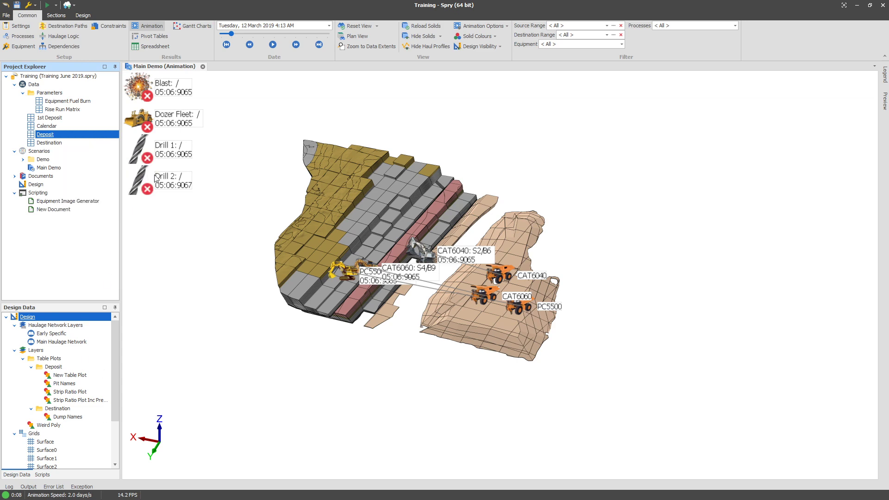
pyautogui.rightClick(161, 107)
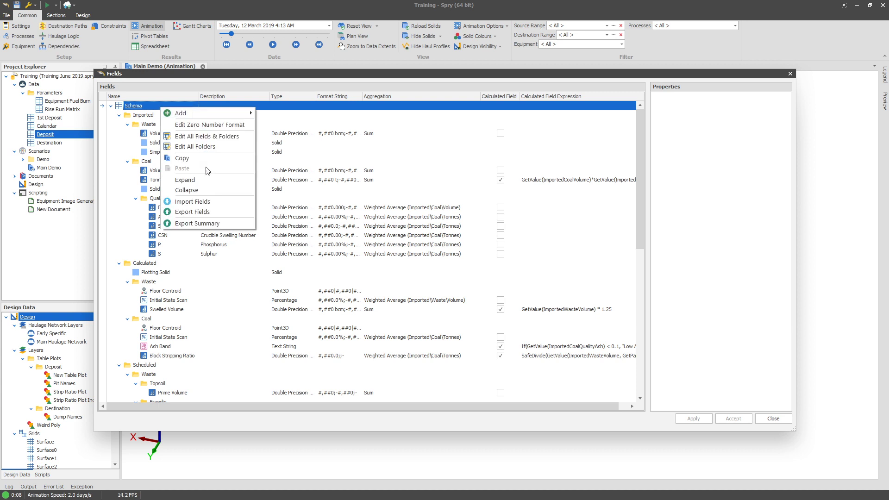
pyautogui.click(199, 189)
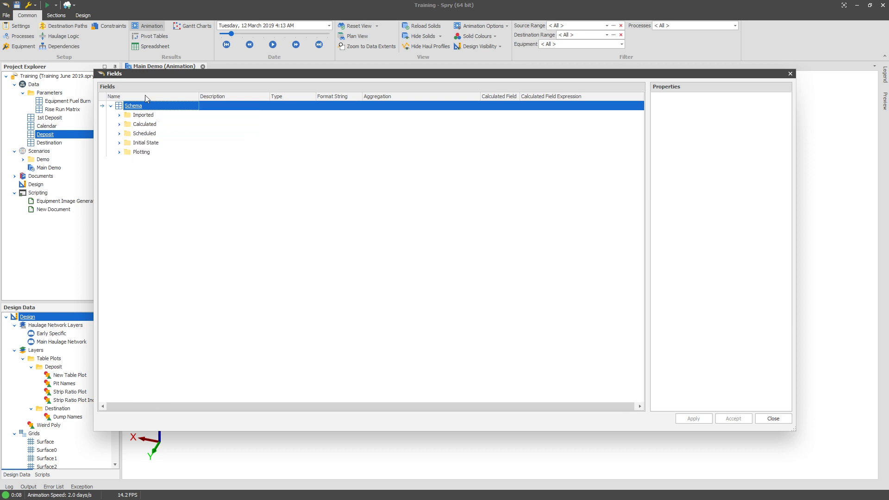
# Add a solid field named Block Polygon inside the Plotting folder, apply the change and close the dialog.
pyautogui.click(120, 152)
pyautogui.click(160, 161)
pyautogui.rightClick(144, 154)
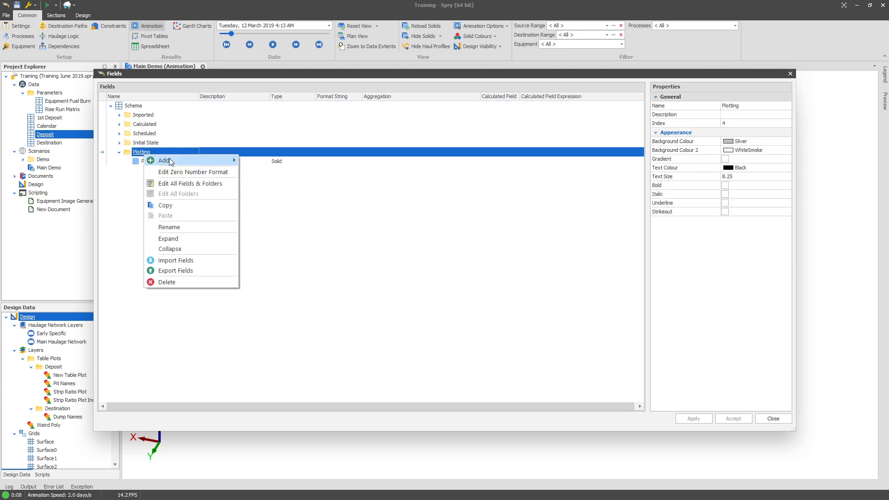
pyautogui.moveTo(169, 161)
pyautogui.click(272, 235)
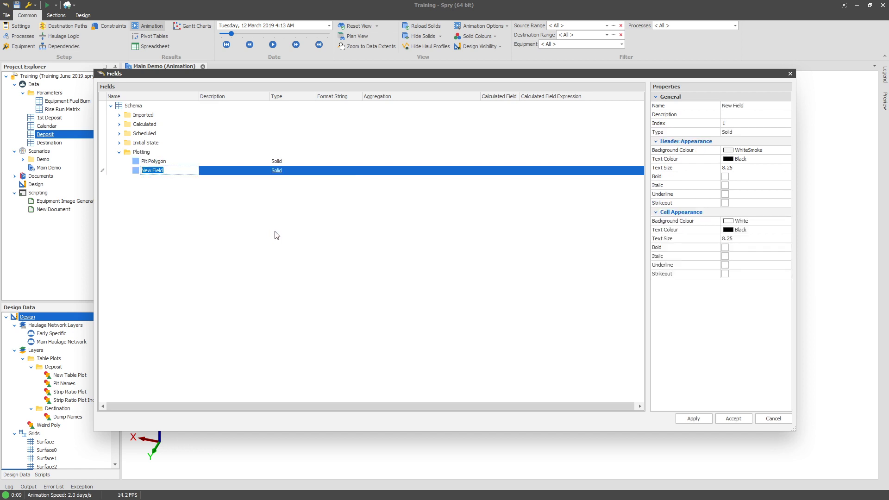
pyautogui.write('Block Polygon')
pyautogui.press('Return')
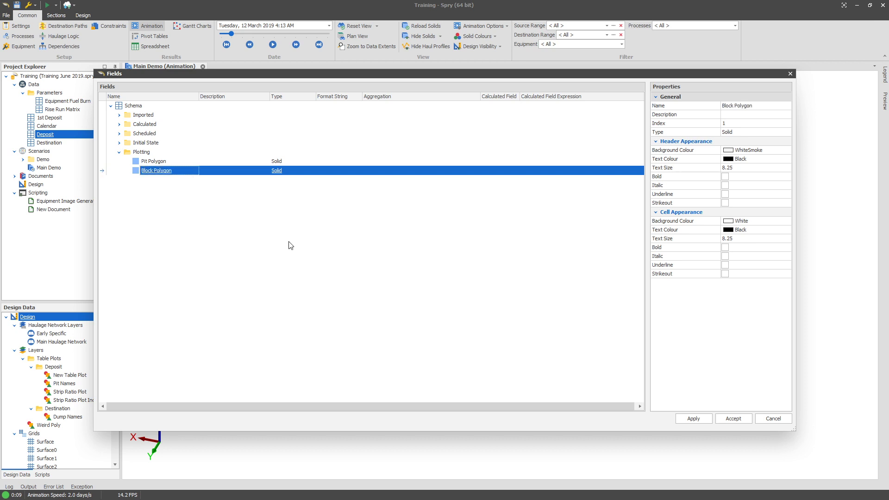
pyautogui.click(693, 418)
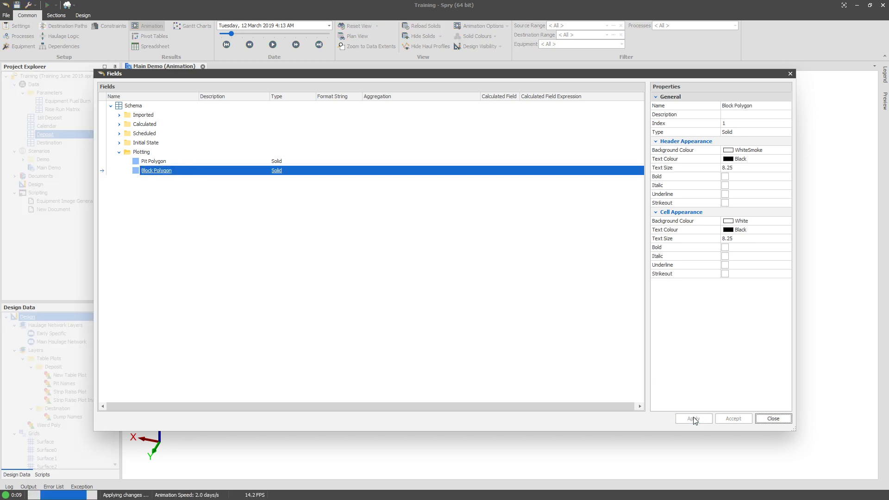
pyautogui.click(780, 417)
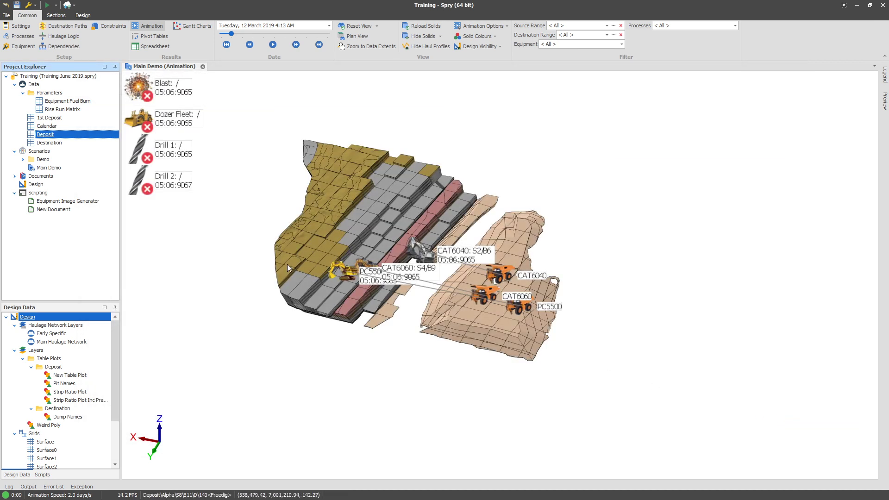
# Open the Deposit's Table Plots setup and launch Generate Plotting Polygons from the Table Plots root.
pyautogui.moveTo(250, 246)
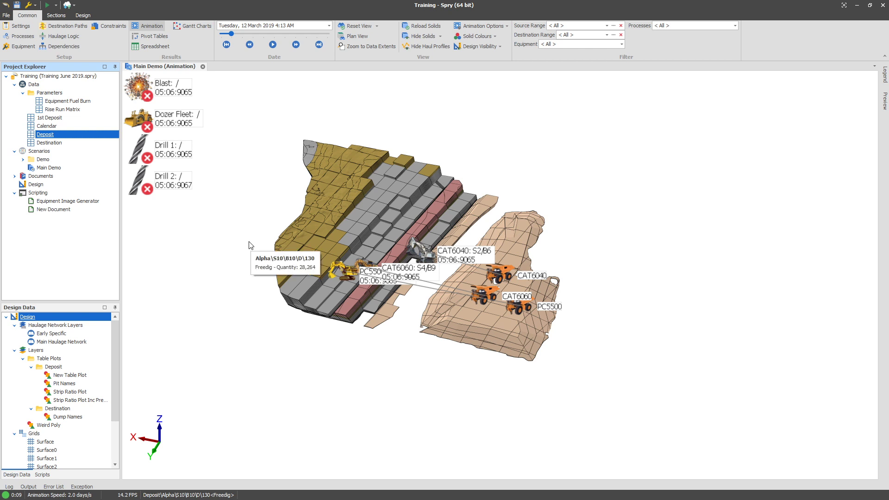
pyautogui.rightClick(56, 135)
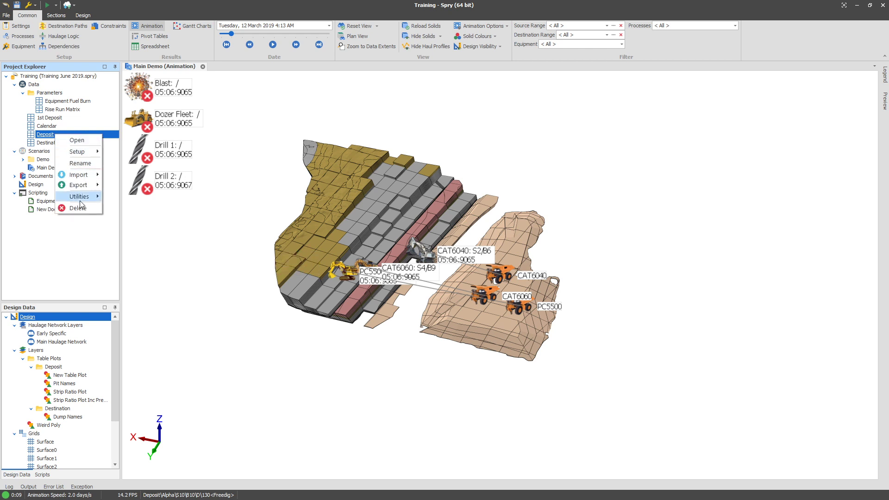
pyautogui.moveTo(82, 202)
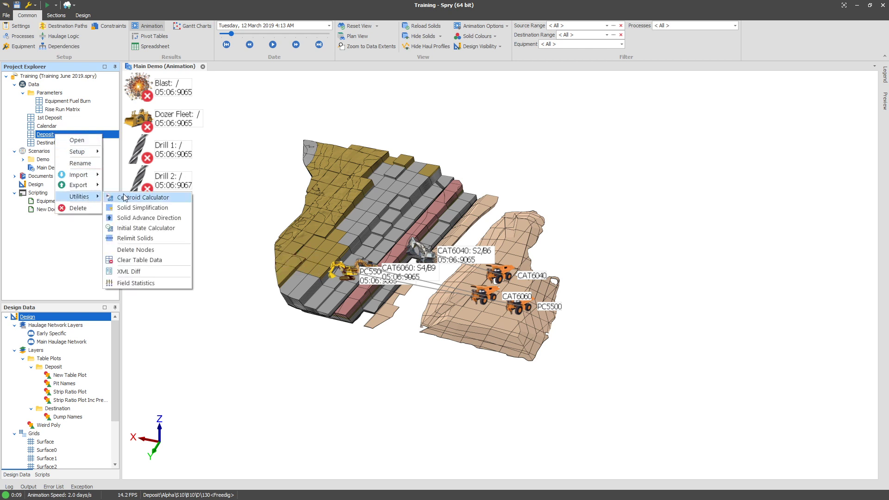
pyautogui.moveTo(81, 151)
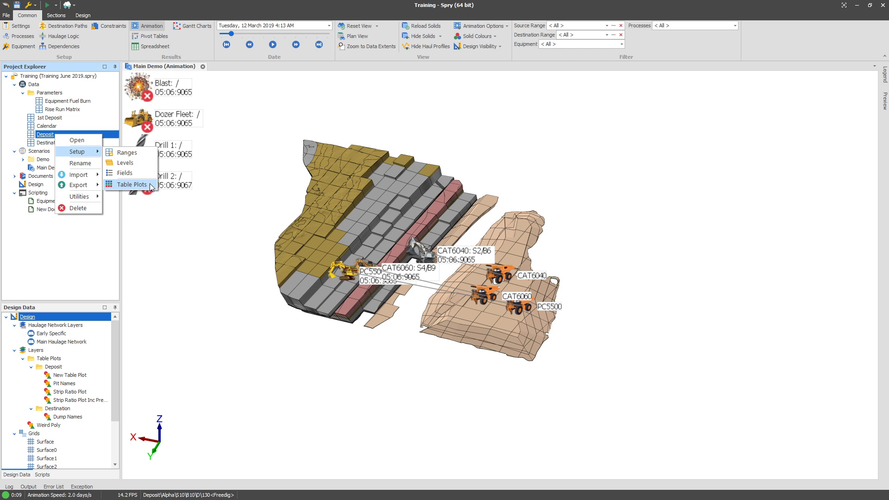
pyautogui.click(151, 185)
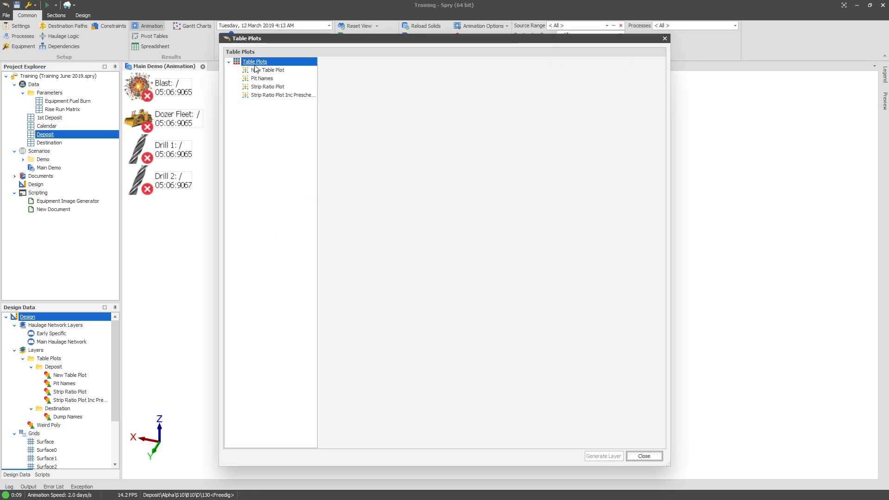
pyautogui.rightClick(257, 62)
pyautogui.click(332, 125)
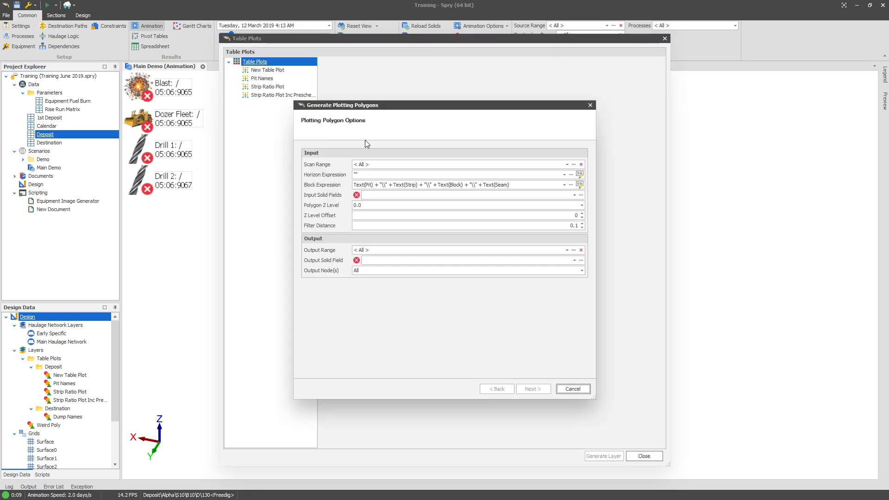
# Build the block expression from only the Pit, Strip and Block levels, leaving Seam and Bench unchecked.
pyautogui.click(580, 184)
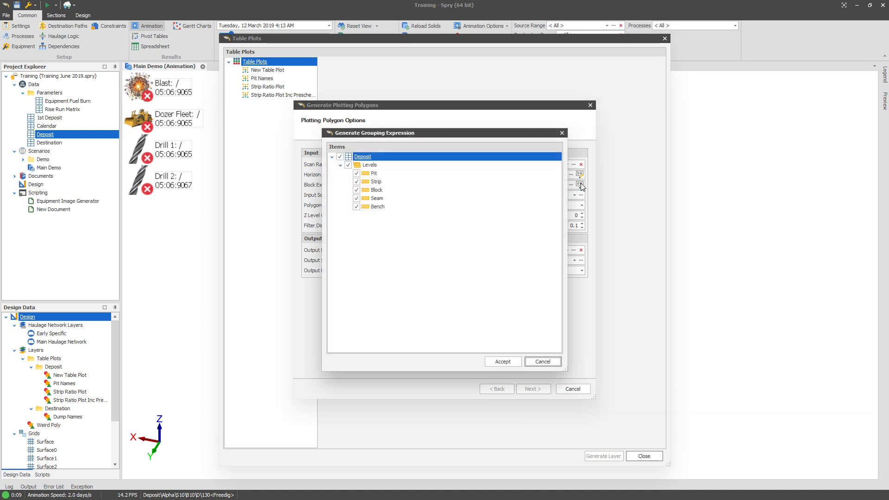
pyautogui.click(357, 198)
pyautogui.click(357, 206)
pyautogui.click(384, 189)
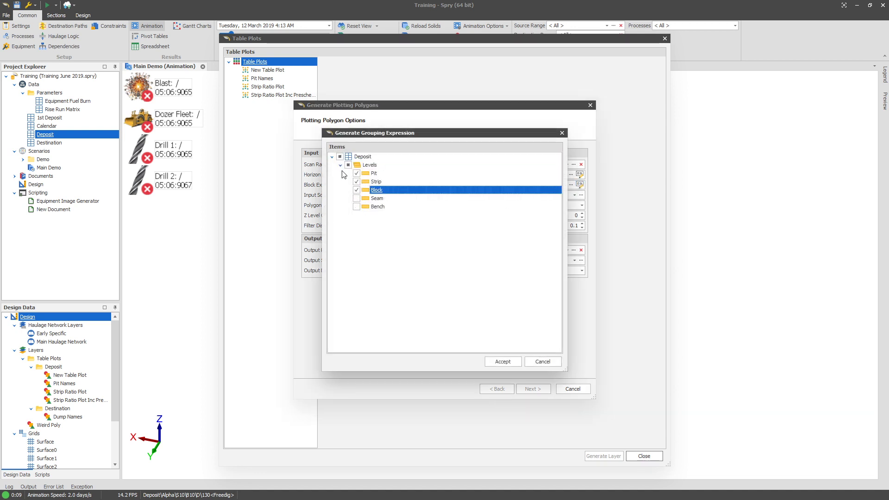
pyautogui.click(376, 199)
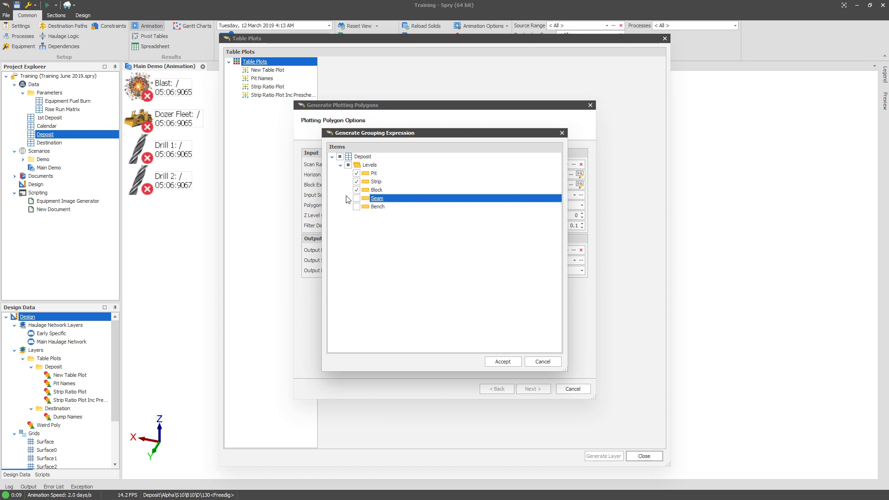
pyautogui.click(386, 191)
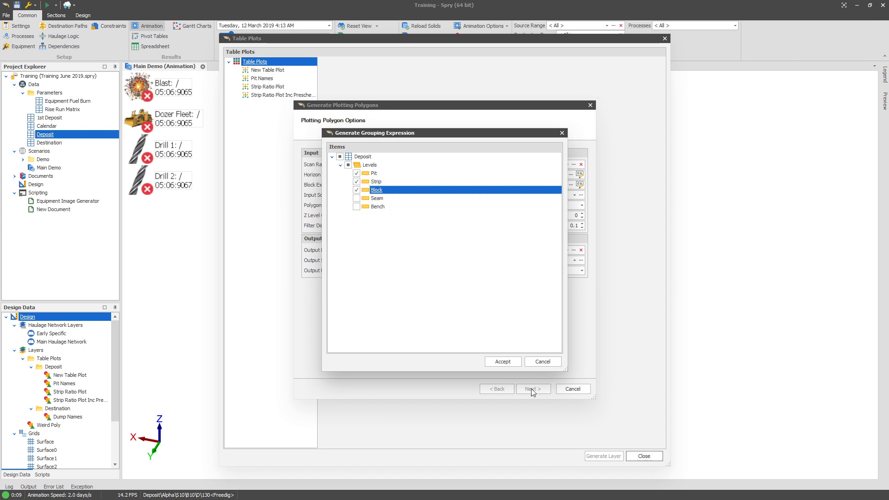
pyautogui.click(503, 362)
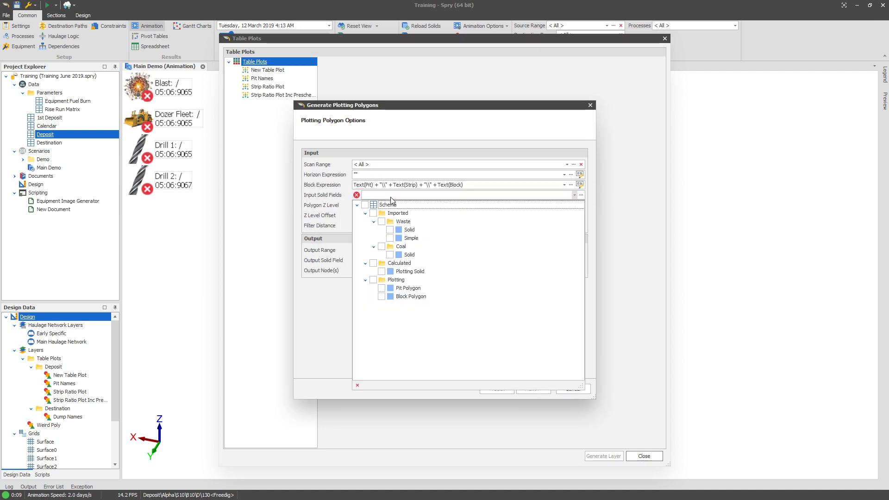
# Set the input solid fields to the imported Waste Solid and Coal Solid, and the output solid field to Plotting Block Polygon.
pyautogui.click(389, 195)
pyautogui.click(390, 230)
pyautogui.click(390, 254)
pyautogui.click(338, 304)
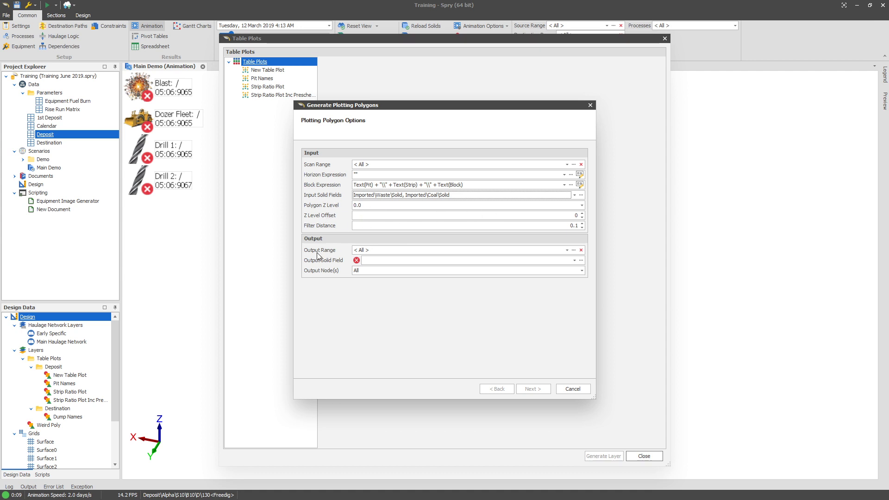
pyautogui.click(372, 260)
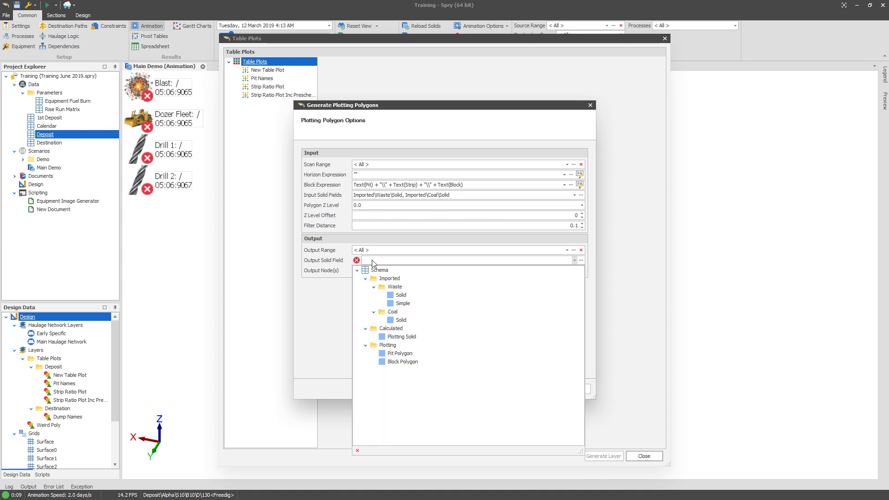
pyautogui.click(404, 362)
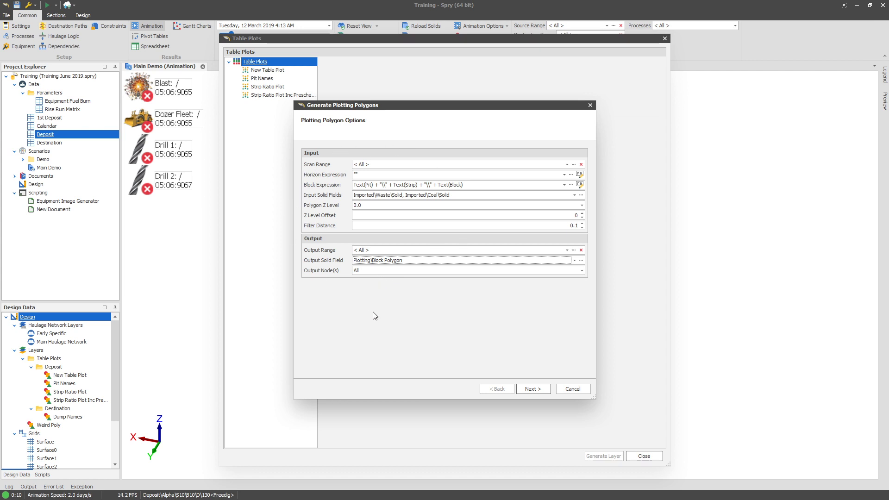
# Run the plotting polygon generation to completion and close the Table Plots dialog.
pyautogui.click(541, 388)
pyautogui.click(536, 388)
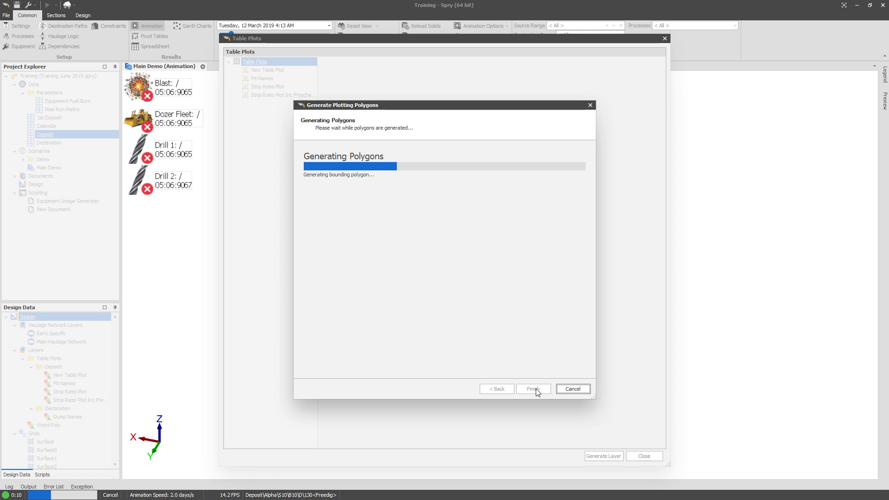
pyautogui.click(533, 388)
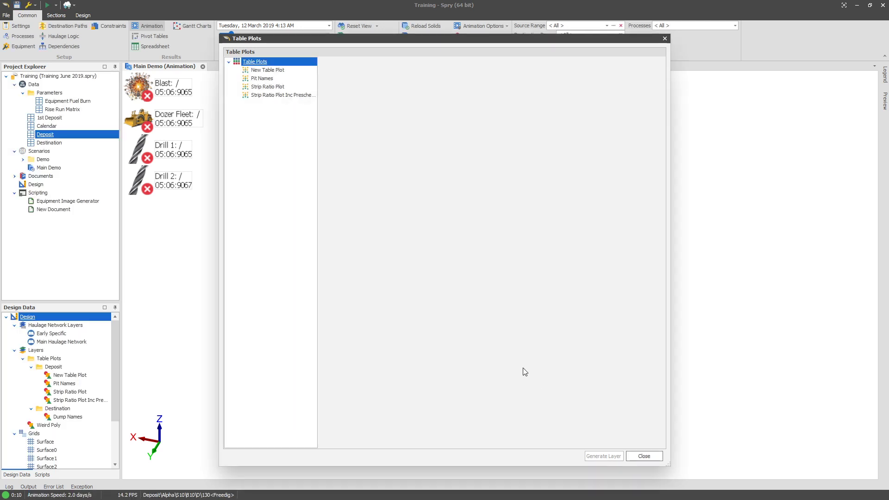
pyautogui.click(635, 456)
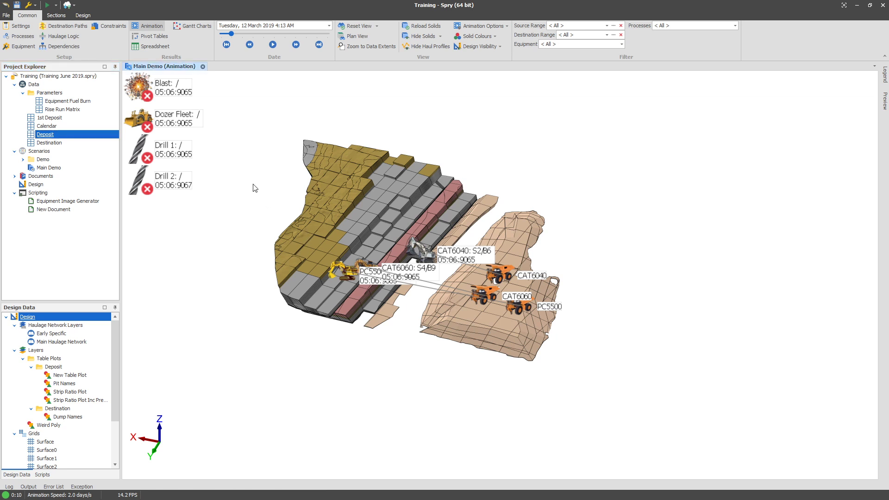
# Reopen the Deposit's Fields setup, browse the field list, and collapse the schema tree.
pyautogui.rightClick(65, 135)
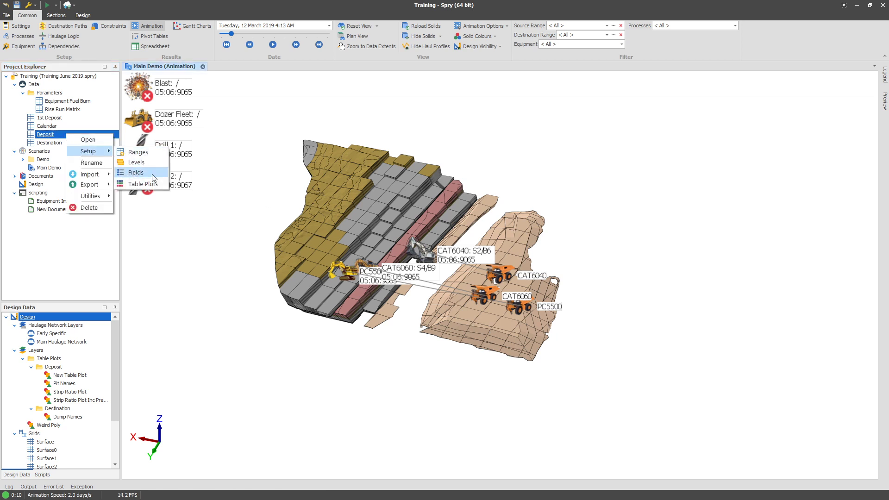
pyautogui.click(354, 197)
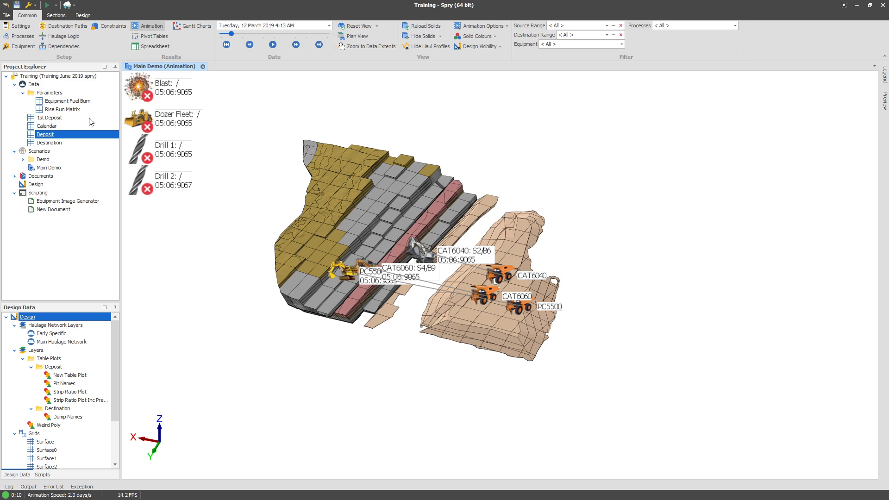
pyautogui.rightClick(65, 134)
pyautogui.moveTo(85, 151)
pyautogui.click(165, 175)
pyautogui.scroll(-10, 232, 259)
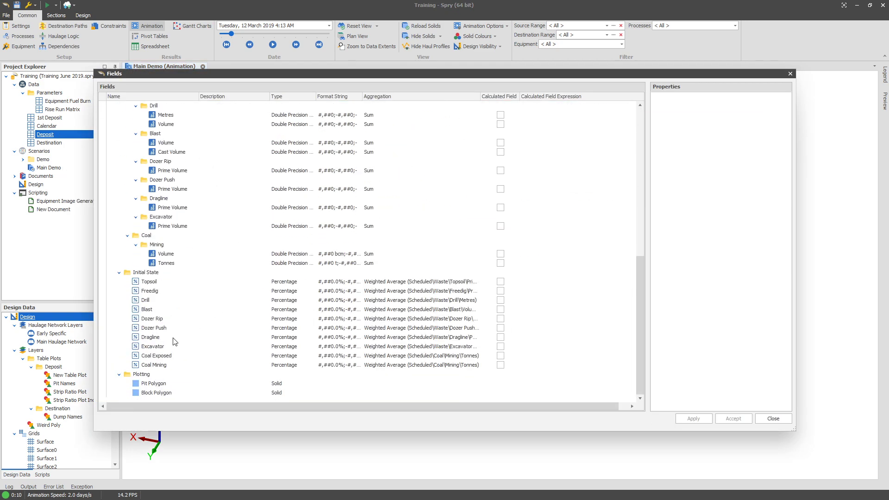
pyautogui.scroll(10, 167, 333)
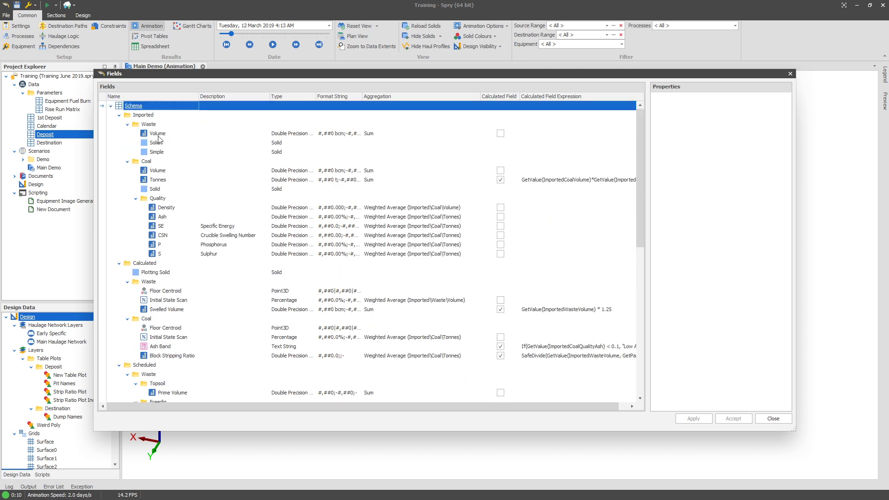
pyautogui.rightClick(160, 106)
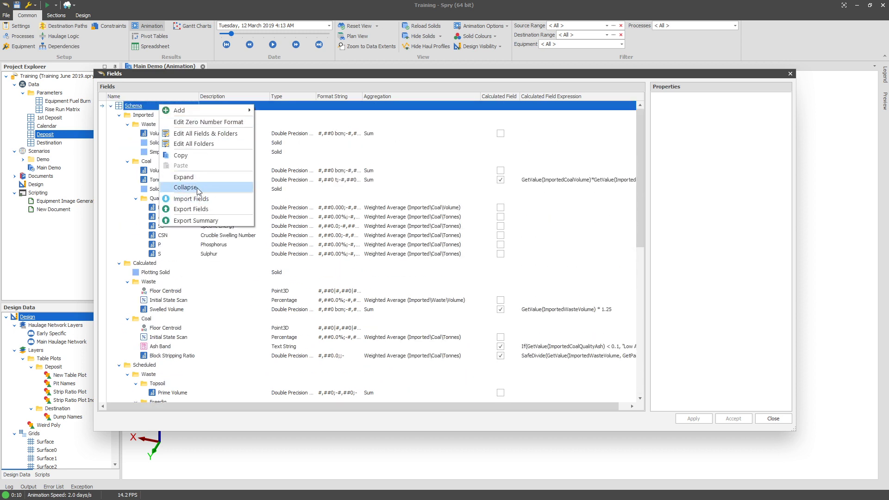
pyautogui.click(182, 192)
# Add a new folder under Schema named Post Schedule Tasks.
pyautogui.rightClick(149, 106)
pyautogui.moveTo(185, 111)
pyautogui.click(278, 193)
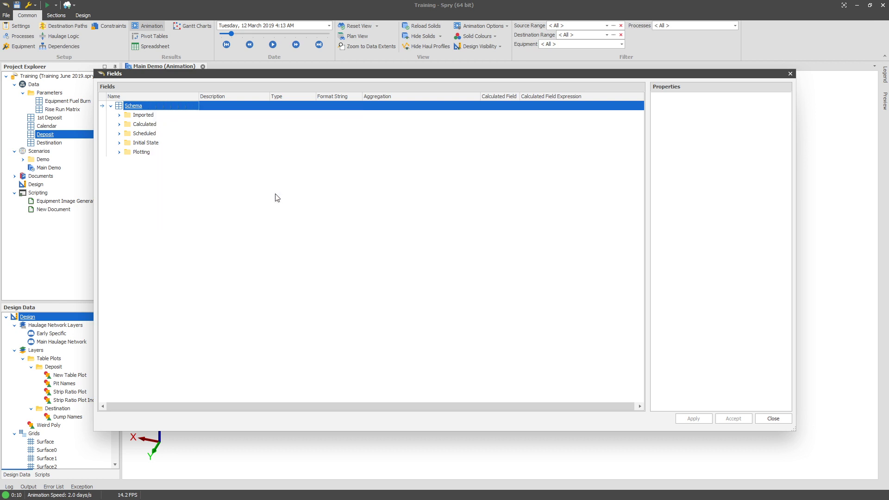
pyautogui.write('Post Sch')
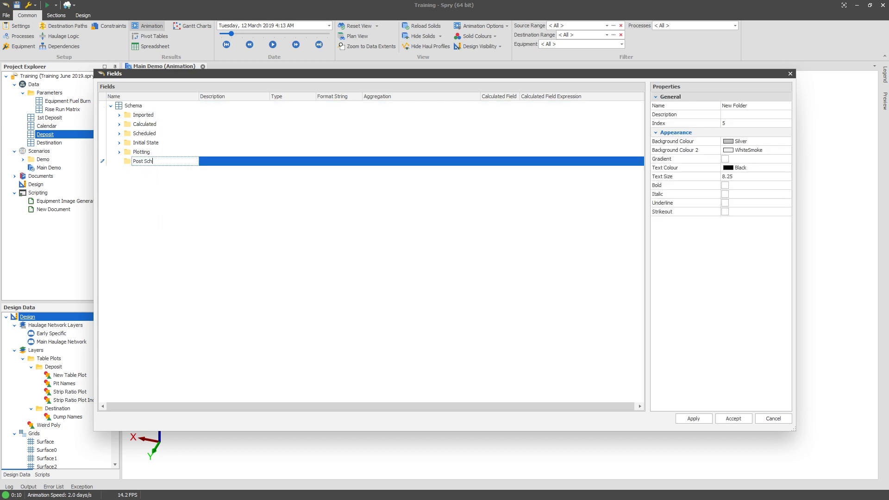
pyautogui.write('edule Task')
pyautogui.press('Return')
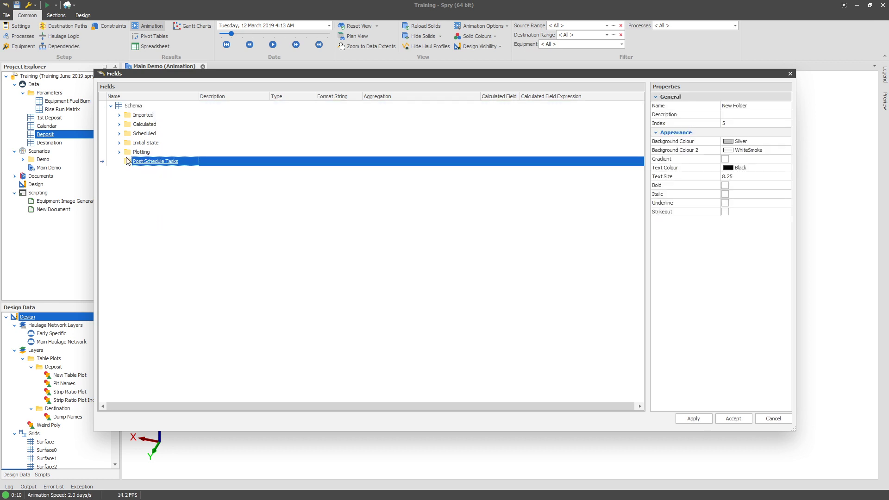
# Add a Date/Time field named First Touch inside the Post Schedule Tasks folder.
pyautogui.rightClick(167, 162)
pyautogui.moveTo(178, 172)
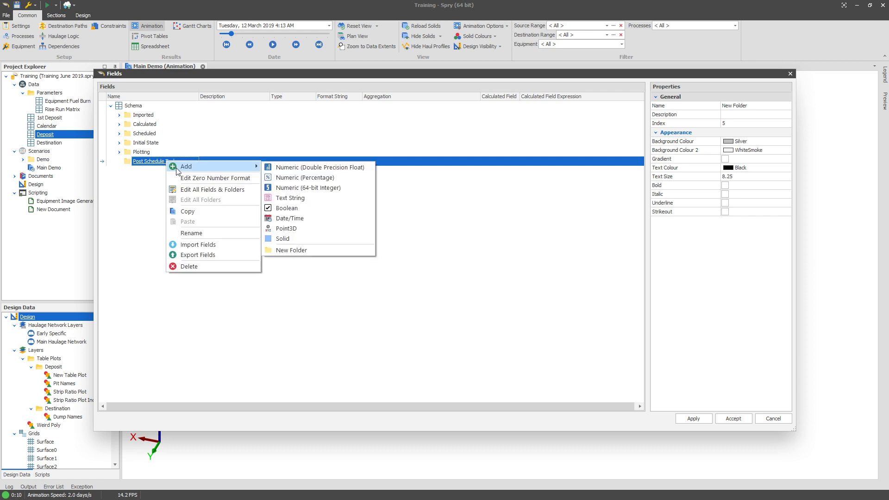
pyautogui.click(323, 218)
pyautogui.write('First Touch')
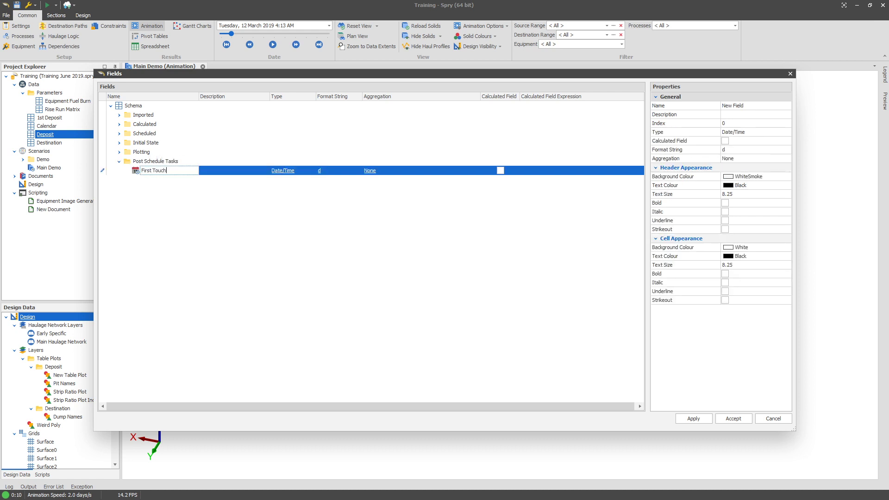
pyautogui.press('Return')
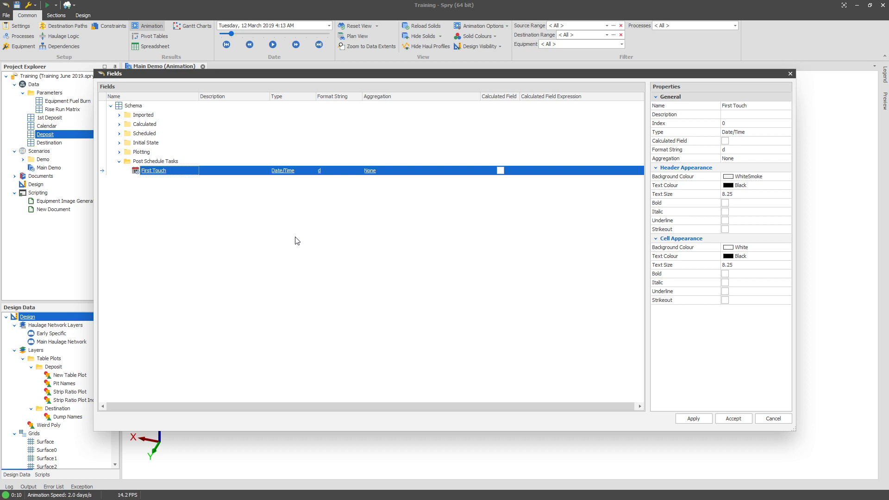
# Set First Touch's aggregation to Minimum (Excluding Default Values), then apply and close the Fields dialog.
pyautogui.click(409, 171)
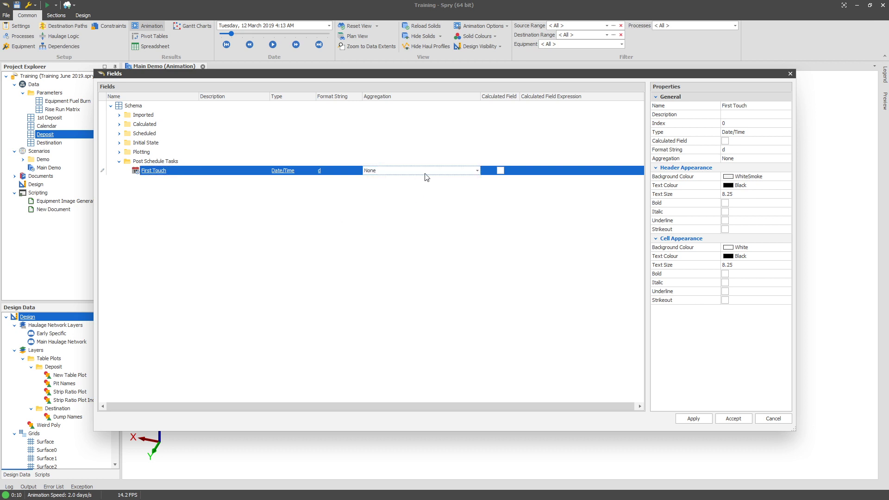
pyautogui.click(477, 171)
pyautogui.click(457, 195)
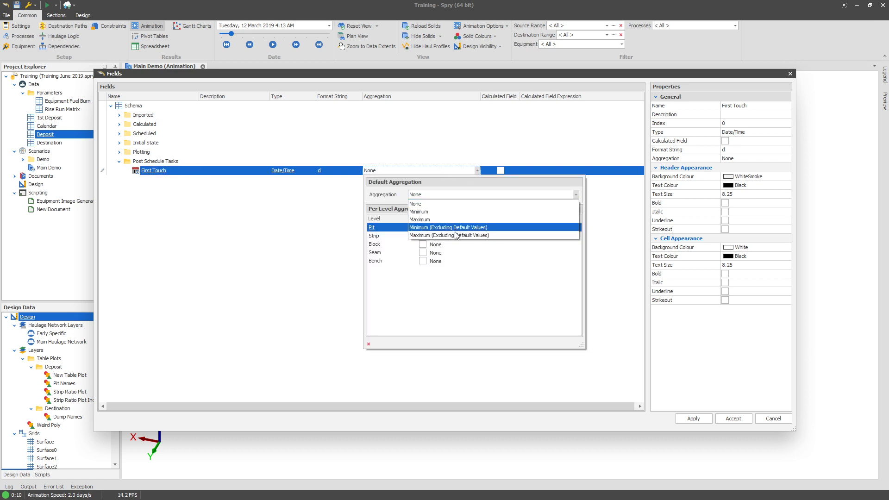
pyautogui.click(453, 227)
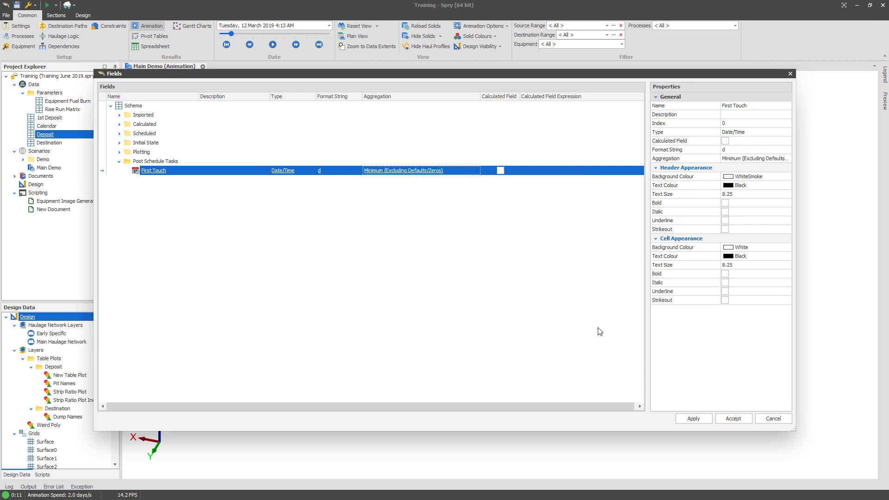
pyautogui.click(693, 417)
pyautogui.click(772, 417)
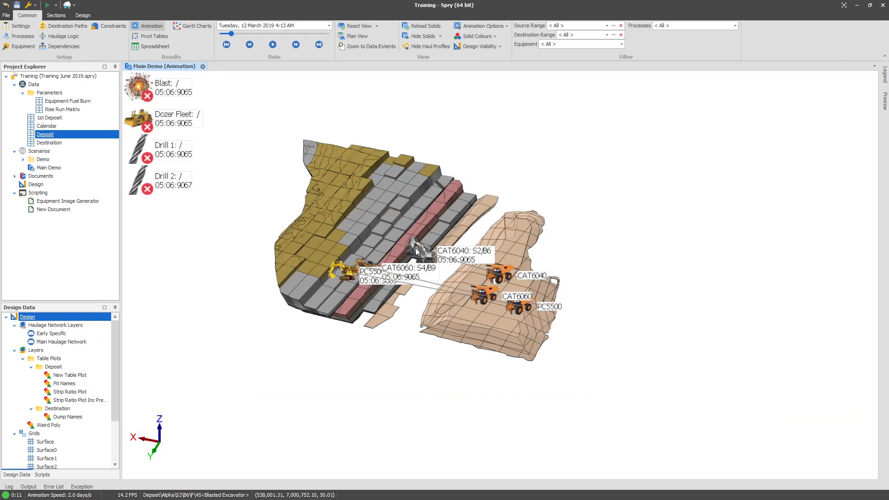
# Open the Destination table's Fields setup and add a folder under Schema named Post Schedule Tasks.
pyautogui.rightClick(49, 136)
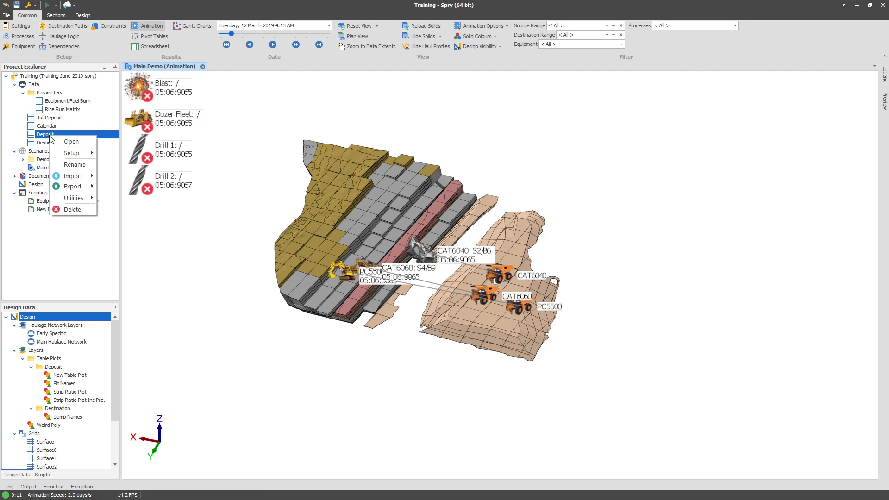
pyautogui.click(281, 179)
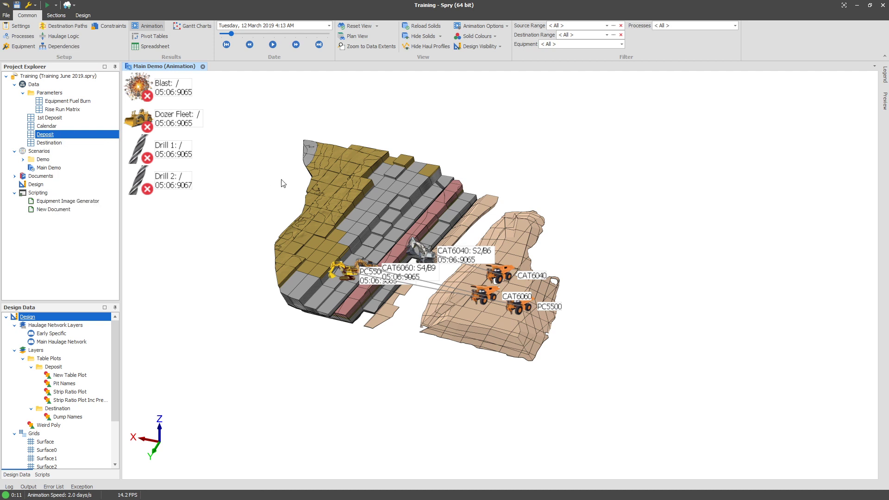
pyautogui.rightClick(45, 144)
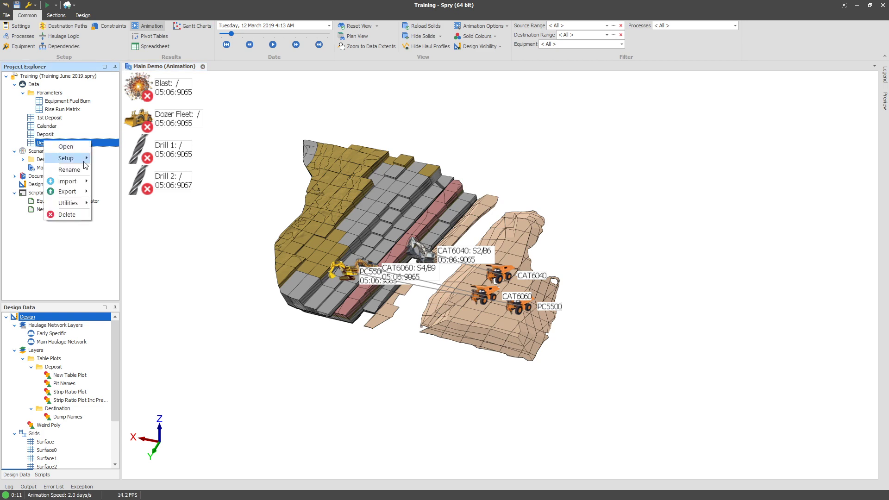
pyautogui.moveTo(83, 158)
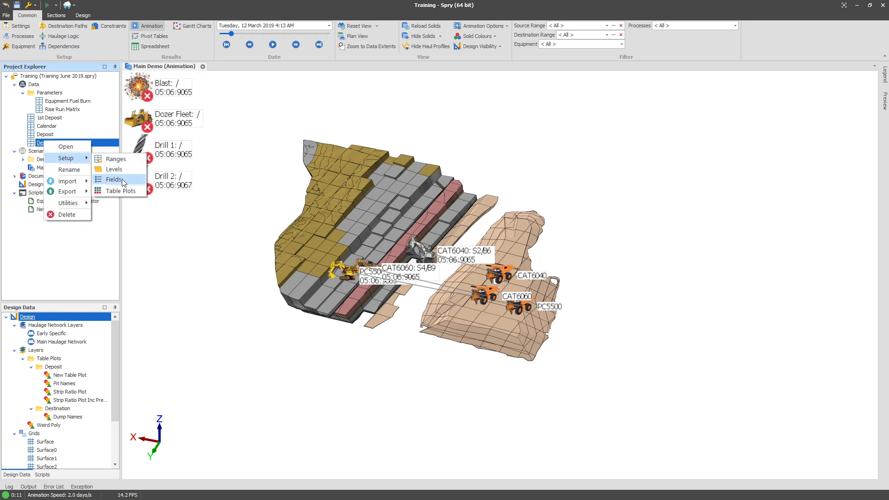
pyautogui.click(122, 178)
pyautogui.click(160, 200)
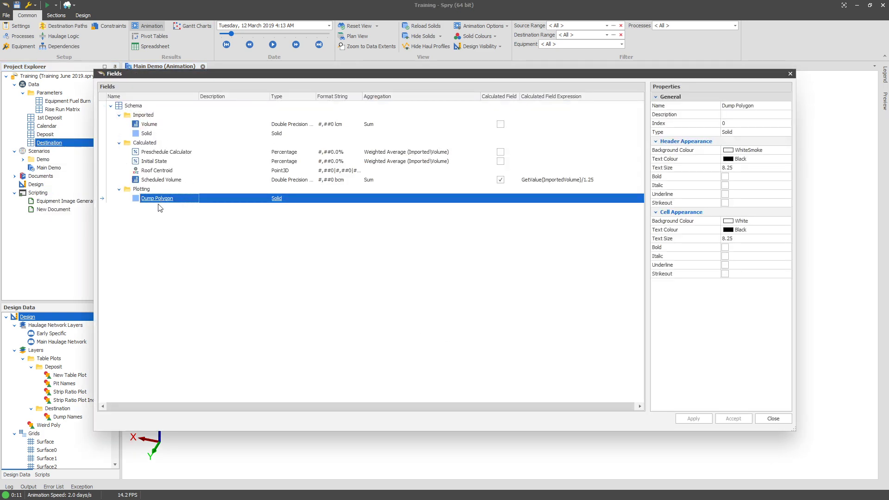
pyautogui.rightClick(137, 109)
pyautogui.moveTo(191, 114)
pyautogui.click(268, 193)
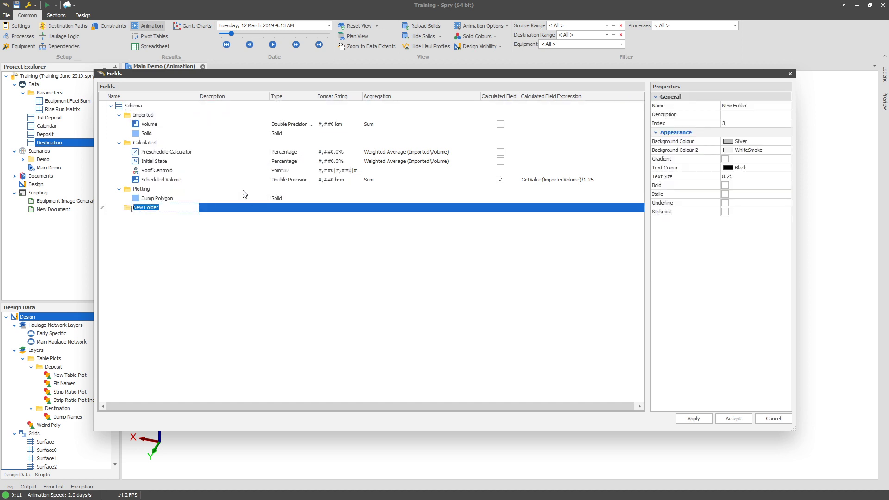
pyautogui.write('Post Schedule Tasks')
pyautogui.press('Return')
# Add a Date/Time field named First Touch inside the Destination's Post Schedule Tasks folder.
pyautogui.rightClick(179, 210)
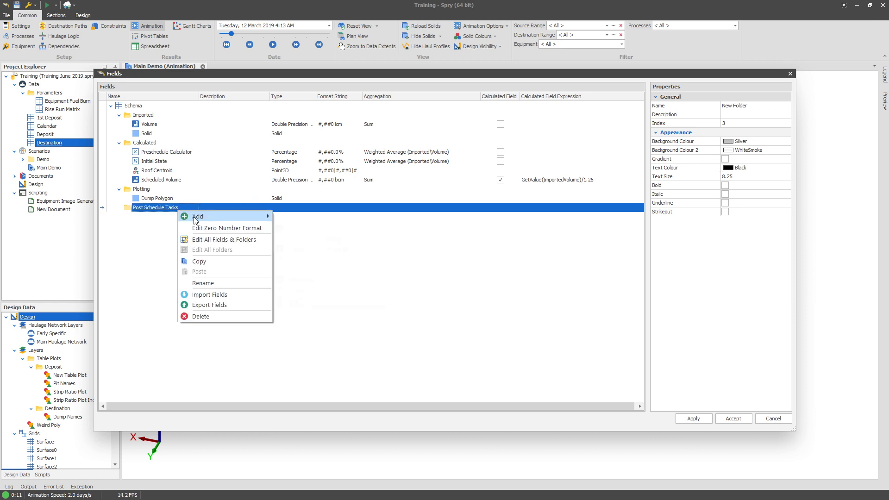
pyautogui.moveTo(250, 216)
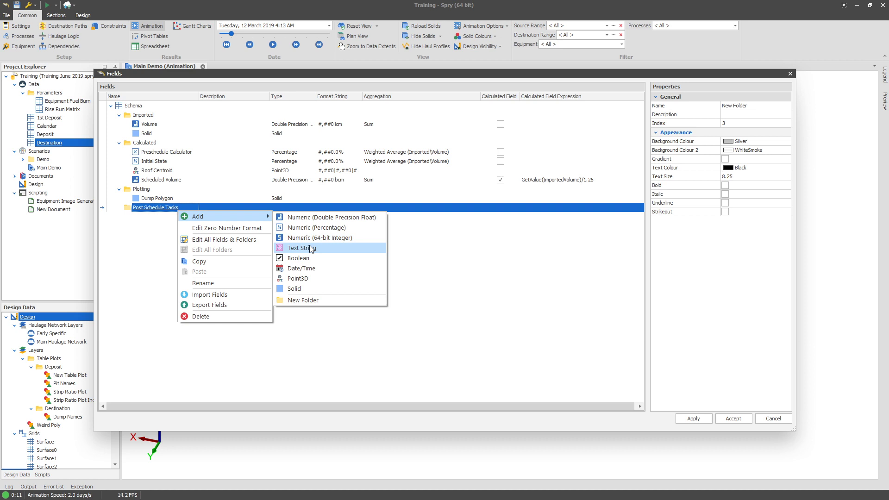
pyautogui.click(324, 268)
pyautogui.write('First T')
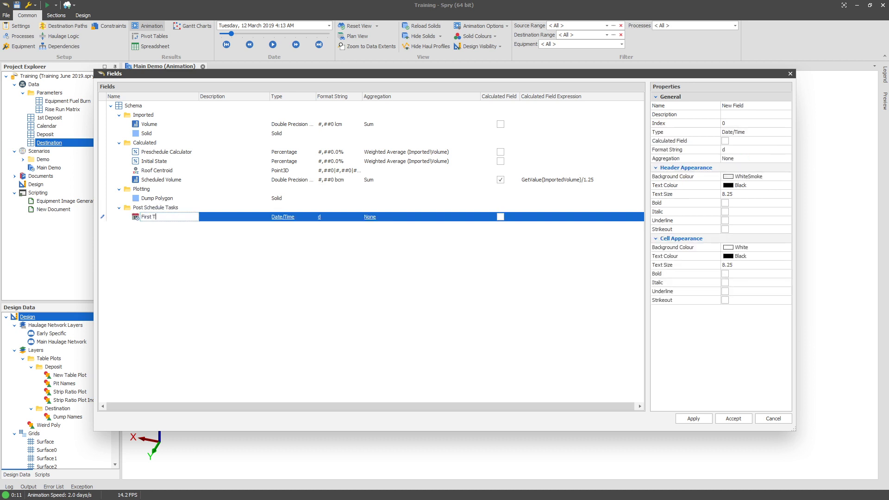
pyautogui.write('ouch')
pyautogui.press('Return')
# Insert a copy of First Touch renamed Last Touch, then apply and close the Fields dialog.
pyautogui.rightClick(164, 218)
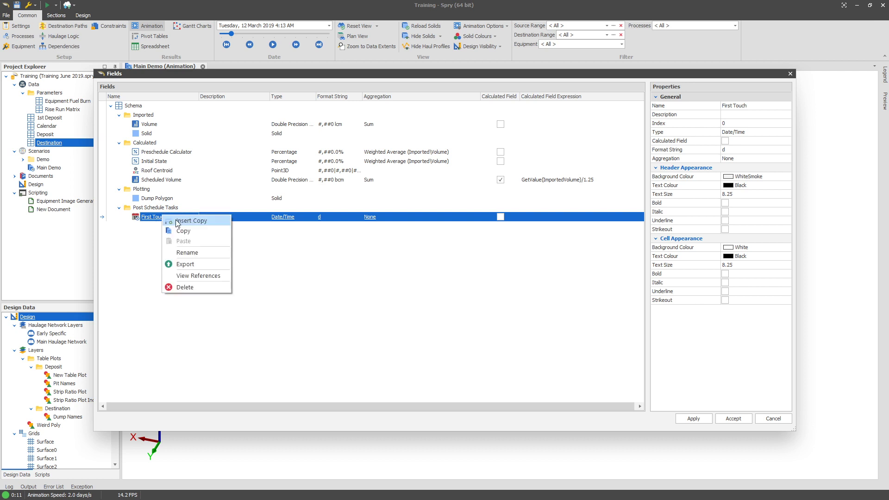
pyautogui.click(216, 227)
pyautogui.write('Las')
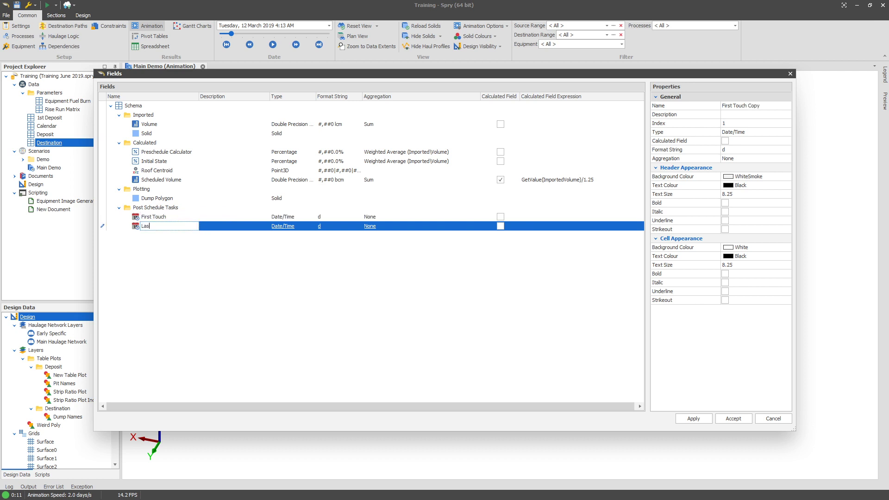
pyautogui.write('t Touch')
pyautogui.press('Return')
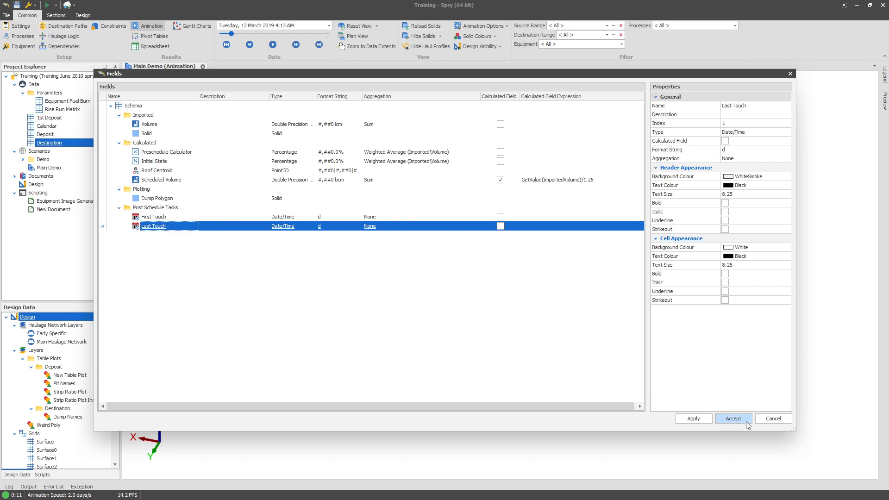
pyautogui.click(688, 418)
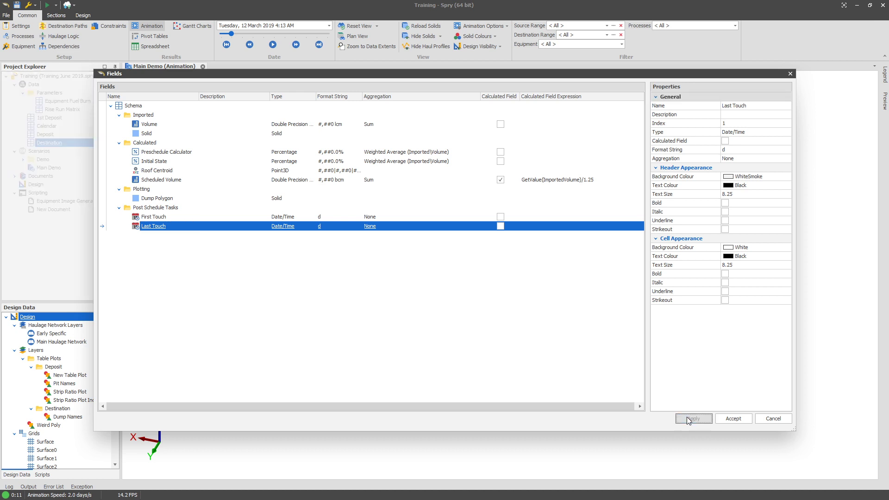
pyautogui.click(773, 418)
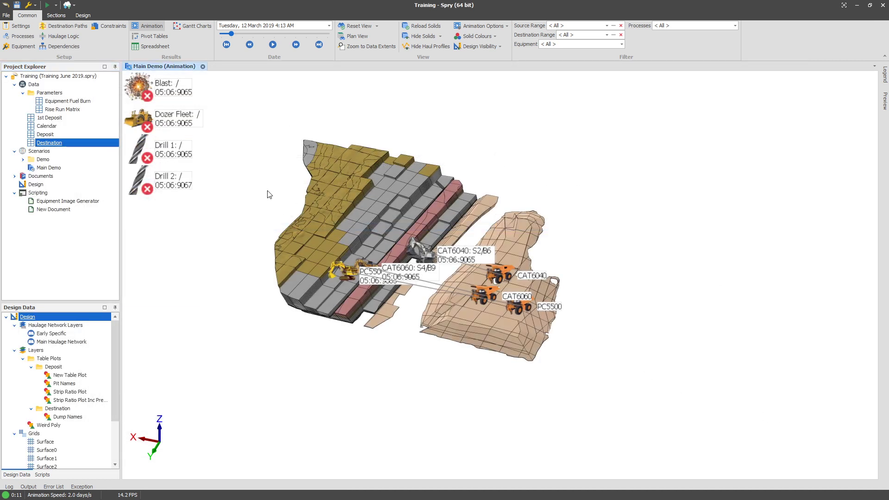
# Open the Destination's Table Plots setup and start generating plotting polygons.
pyautogui.rightClick(67, 143)
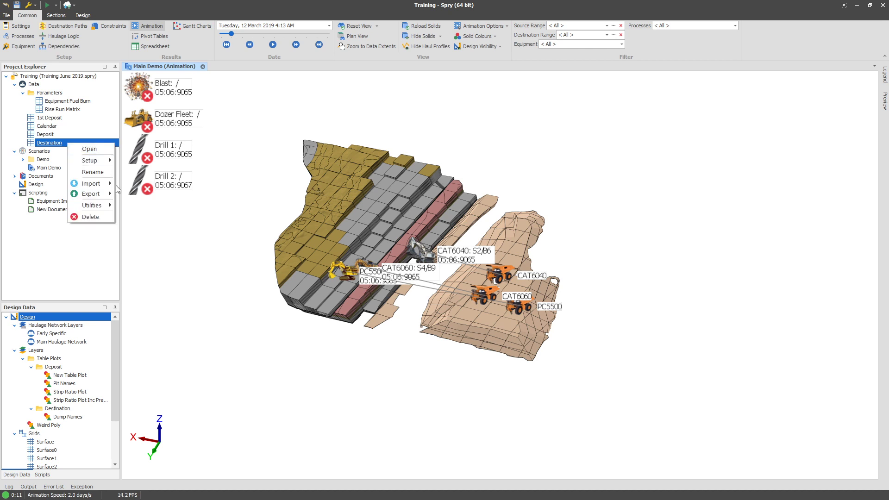
pyautogui.moveTo(93, 160)
pyautogui.click(134, 192)
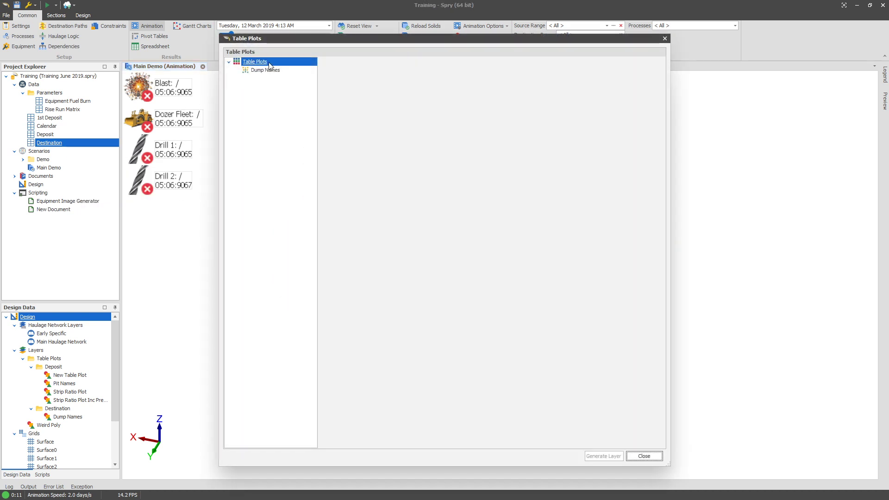
pyautogui.rightClick(268, 63)
pyautogui.click(368, 137)
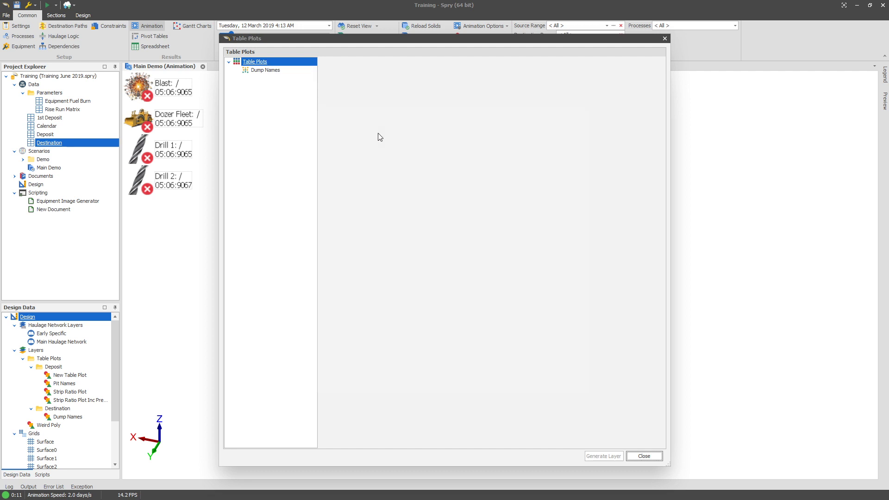
# Set the input solid field to the imported Solid and the output solid field to Dump Polygon.
pyautogui.click(408, 195)
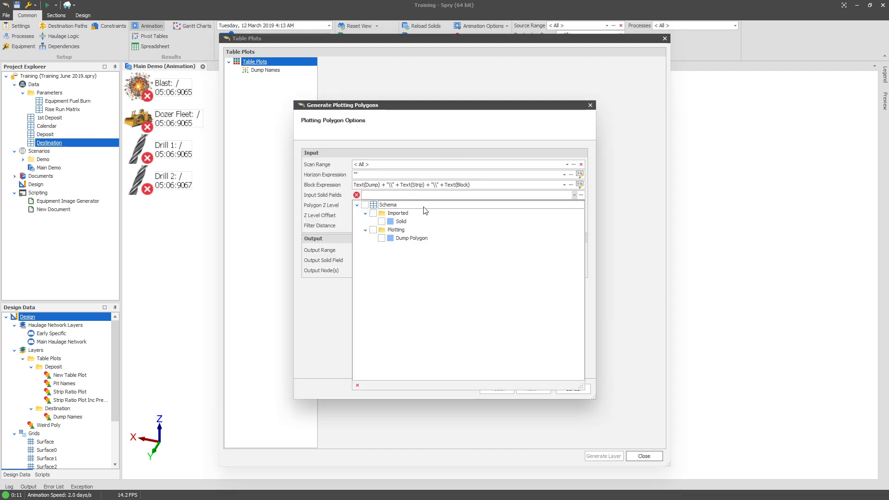
pyautogui.click(381, 221)
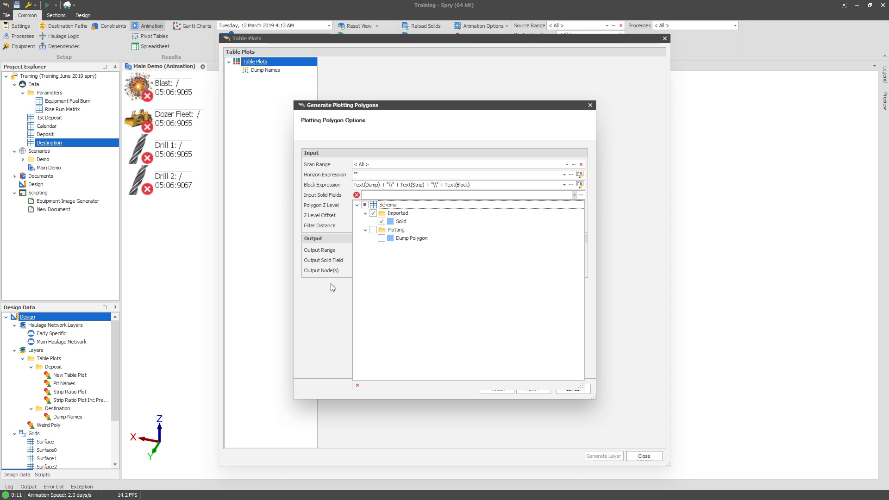
pyautogui.click(331, 284)
pyautogui.click(391, 259)
pyautogui.click(393, 304)
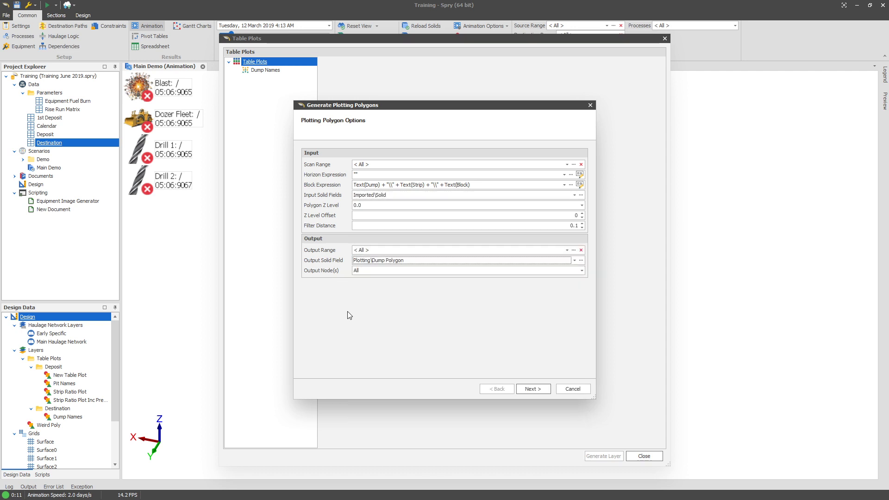
# Run the Destination plotting polygon generation to completion and close the Table Plots dialog.
pyautogui.click(526, 389)
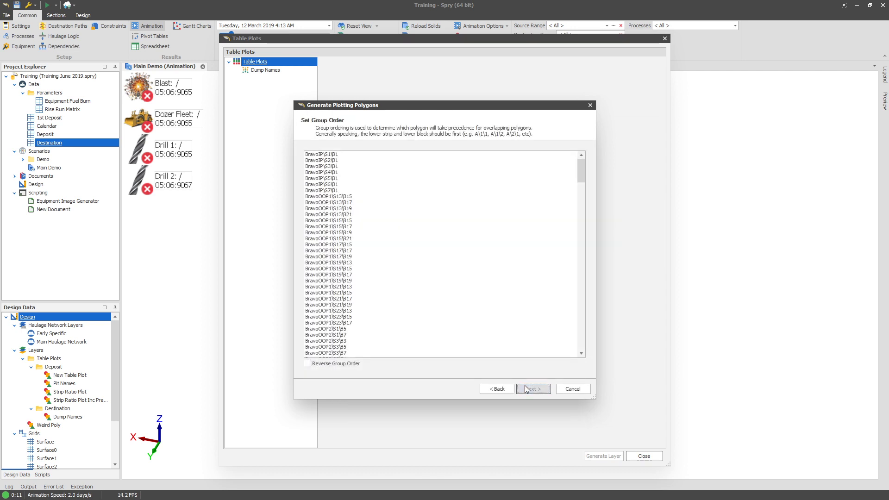
pyautogui.click(532, 389)
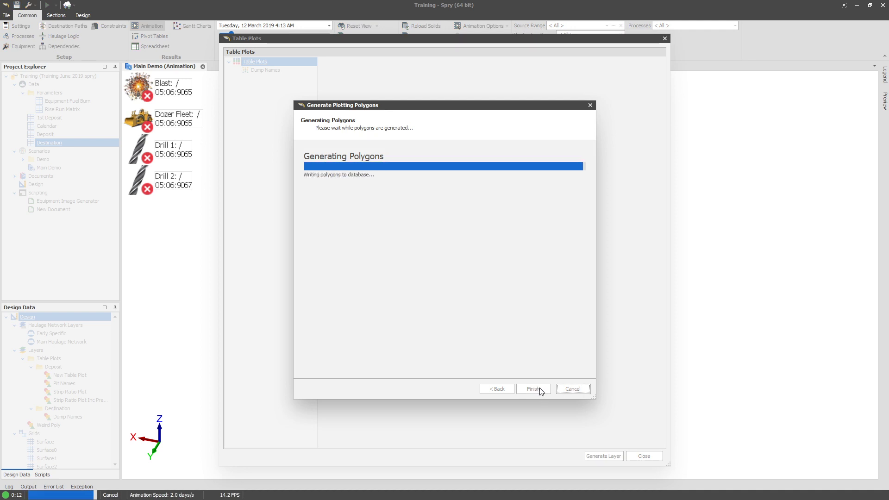
pyautogui.click(533, 389)
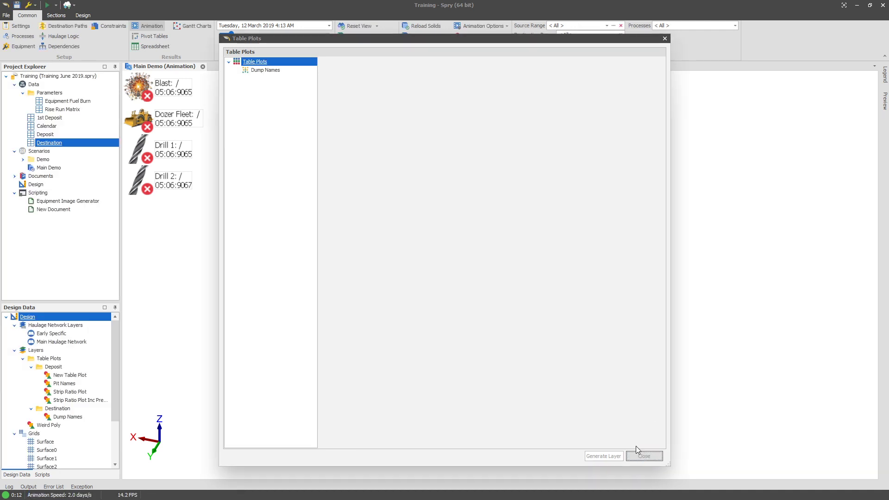
pyautogui.click(642, 456)
# Open the scenario's Post Schedule Tasks settings and add a new Copy Schedule Results to Source Table task.
pyautogui.click(20, 26)
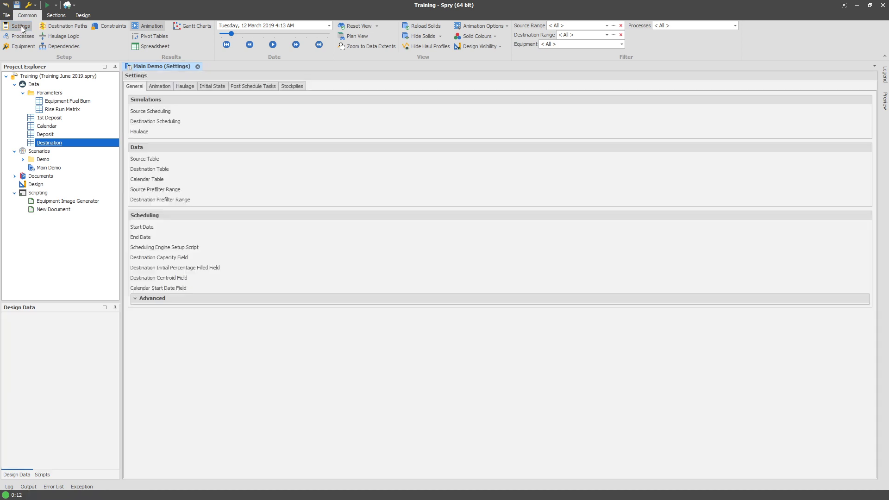
pyautogui.click(253, 86)
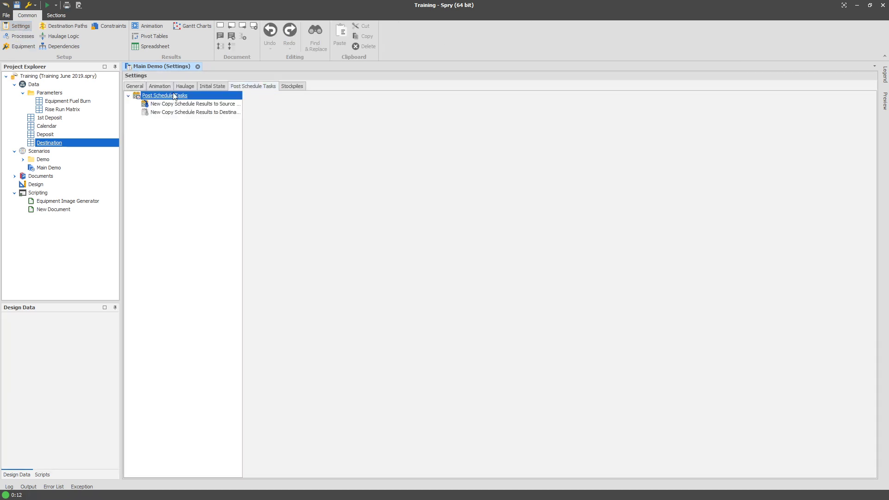
pyautogui.rightClick(167, 102)
pyautogui.click(192, 153)
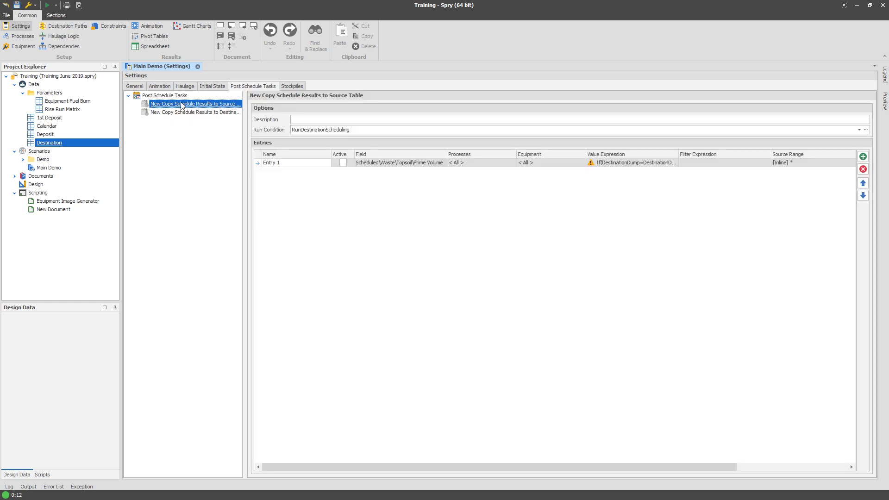
pyautogui.rightClick(179, 95)
pyautogui.moveTo(217, 98)
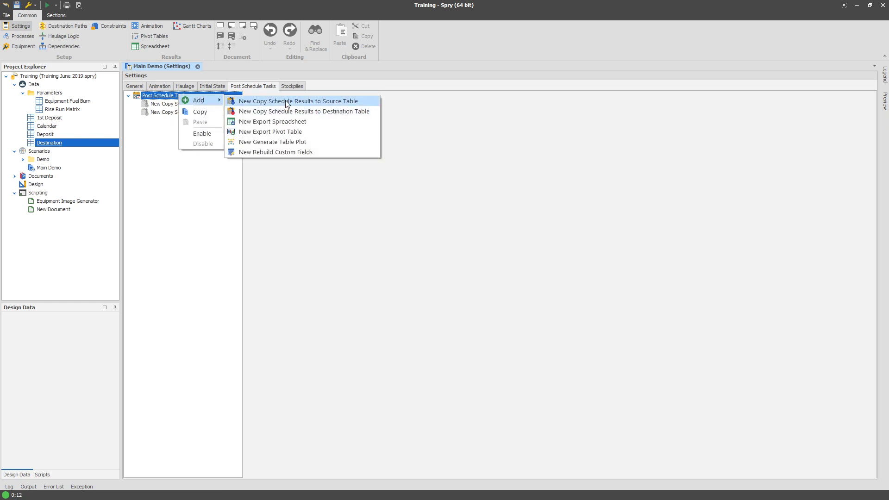
pyautogui.click(259, 101)
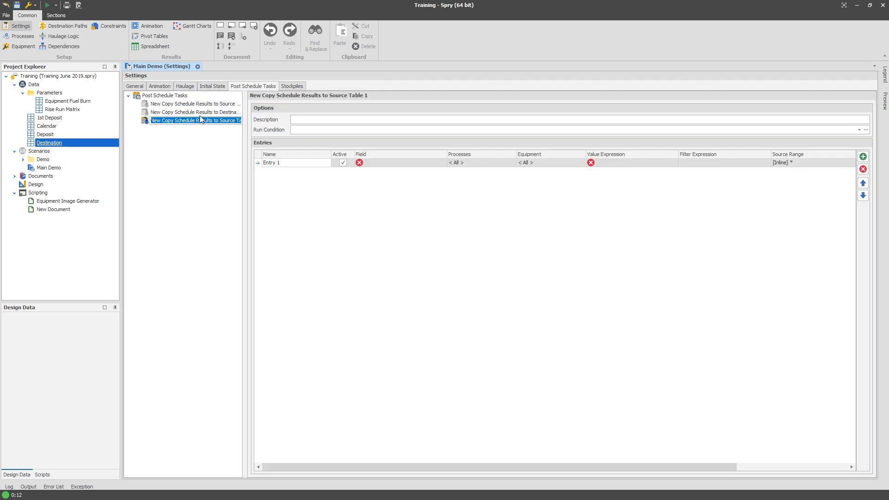
# Rename the new post schedule task as First Date.
pyautogui.write('First Date')
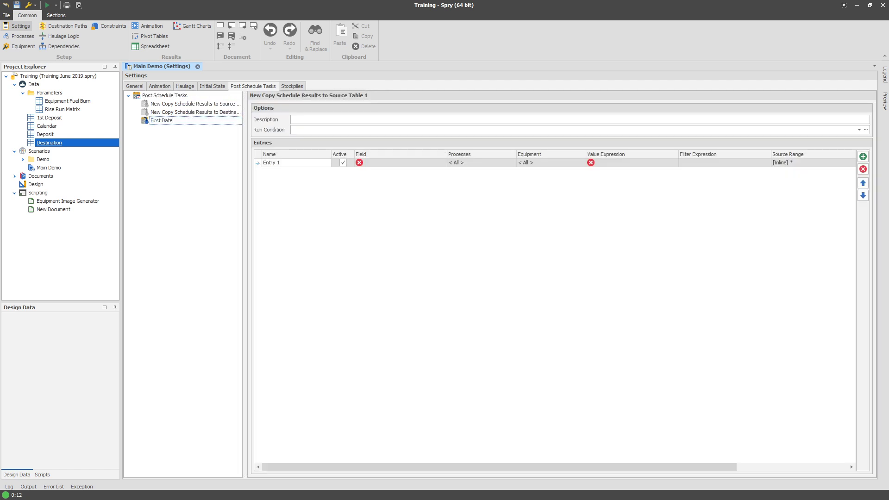
pyautogui.click(202, 133)
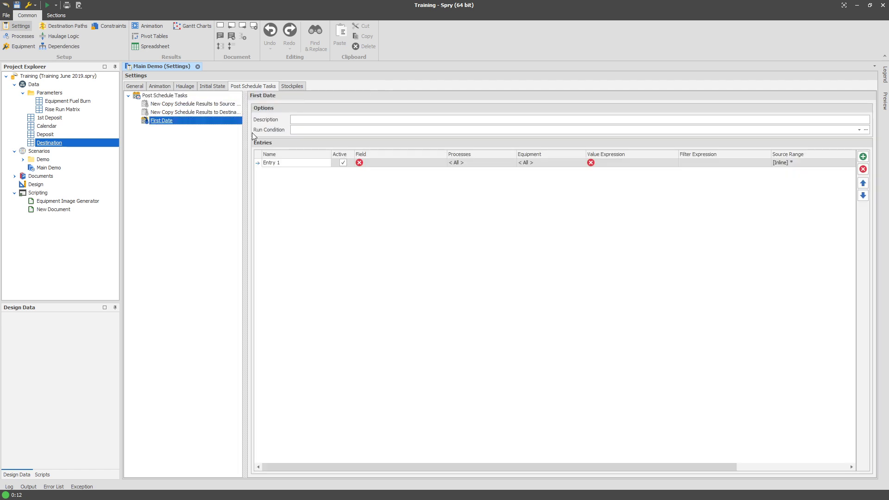
# Set the task's run condition to the RunSourceScheduling expression.
pyautogui.click(320, 129)
pyautogui.click(322, 221)
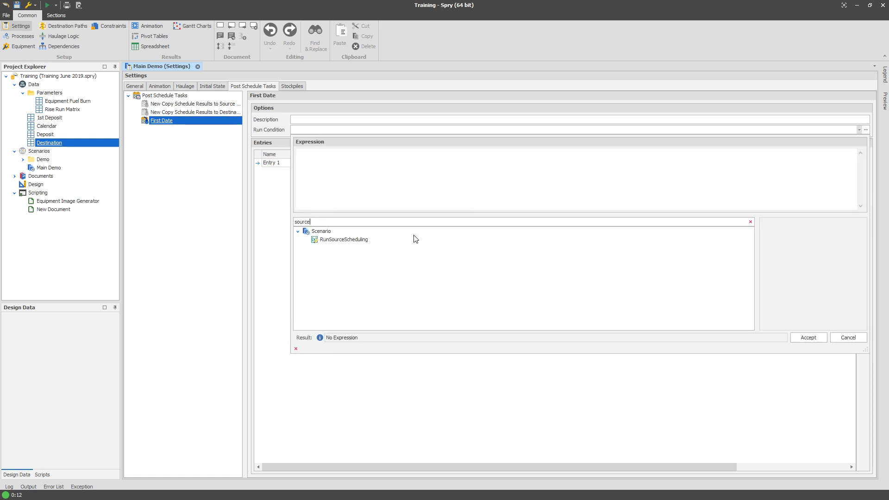
pyautogui.doubleClick(361, 239)
pyautogui.click(287, 189)
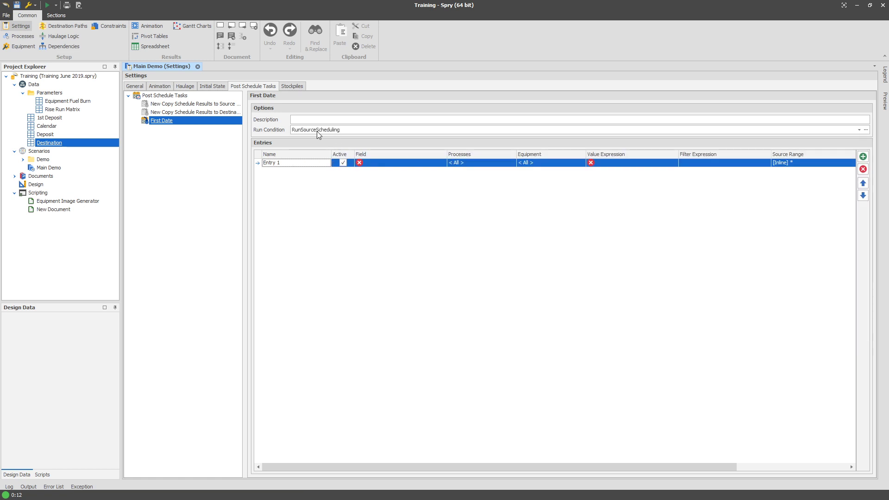
# Set the entry's field to Post Schedule Tasks\First Touch.
pyautogui.click(374, 164)
pyautogui.scroll(-10, 409, 226)
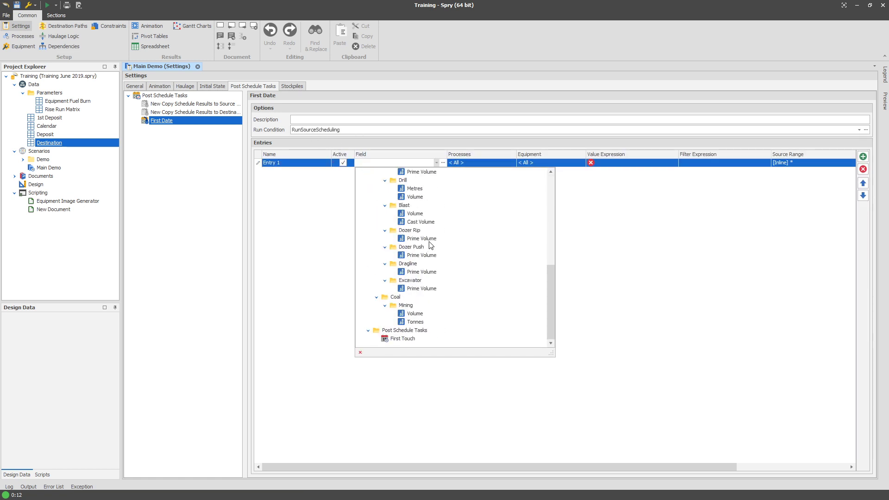
pyautogui.click(415, 339)
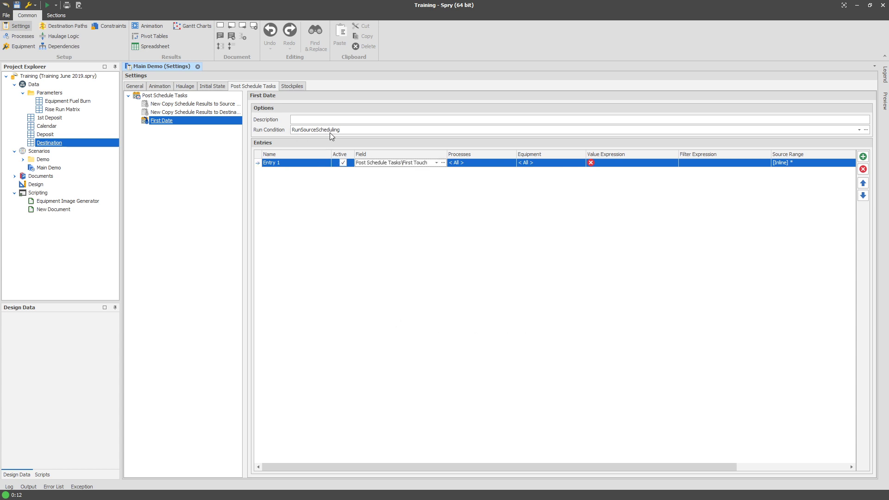
# Review the scenario's General settings and return to the Post Schedule Tasks settings.
pyautogui.moveTo(332, 155); pyautogui.dragTo(281, 154)
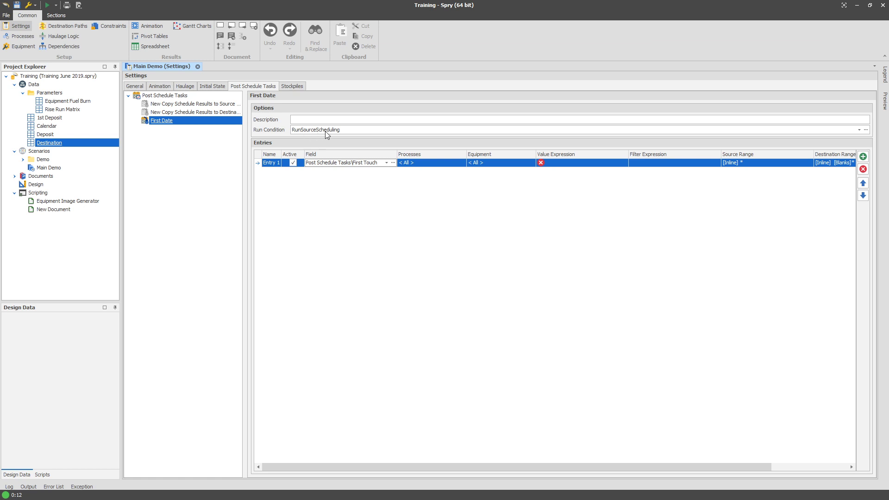
pyautogui.click(325, 131)
pyautogui.click(270, 193)
pyautogui.click(134, 87)
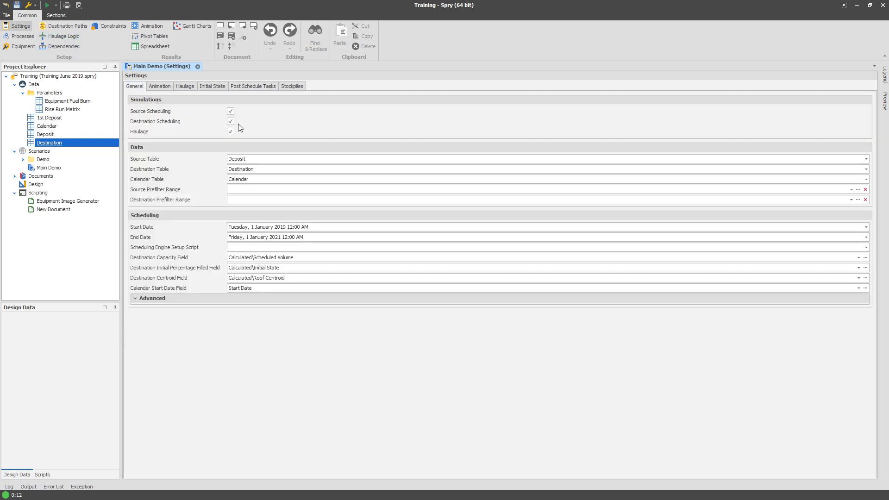
pyautogui.click(248, 88)
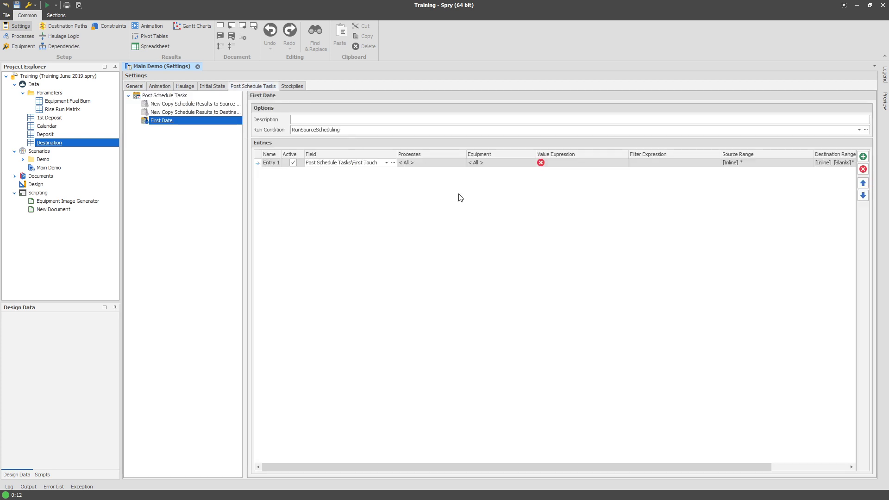
# Build the entry's value expression as ScheduleMin(StartDate) in the expression editor.
pyautogui.click(573, 162)
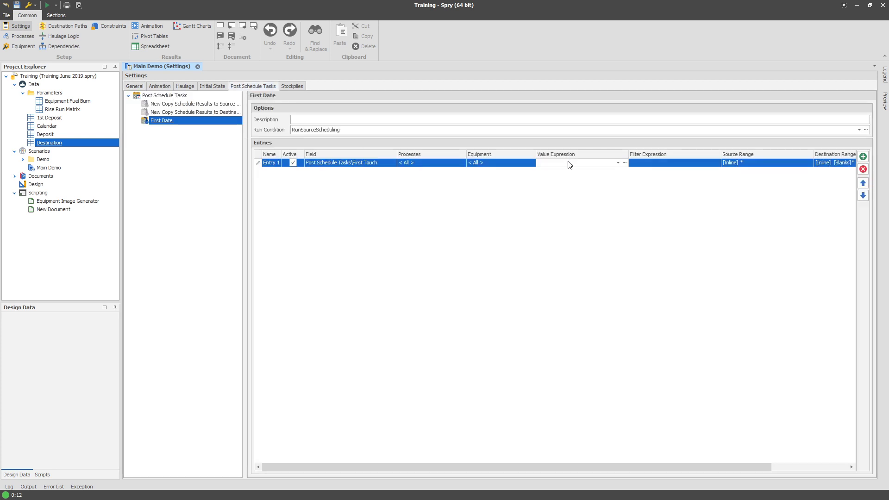
pyautogui.click(570, 165)
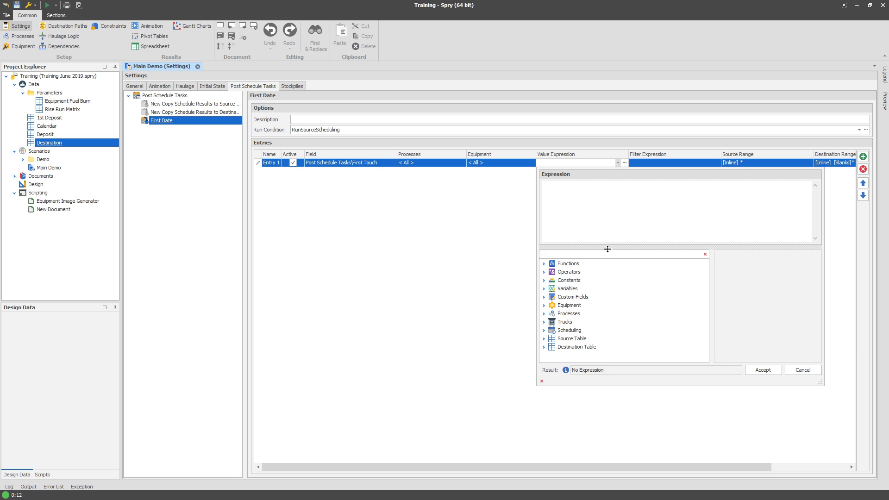
pyautogui.write('sche')
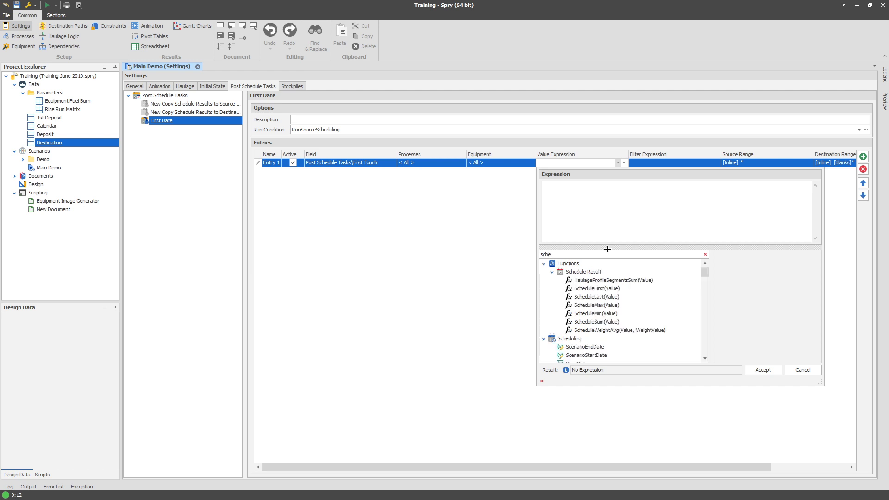
pyautogui.doubleClick(614, 314)
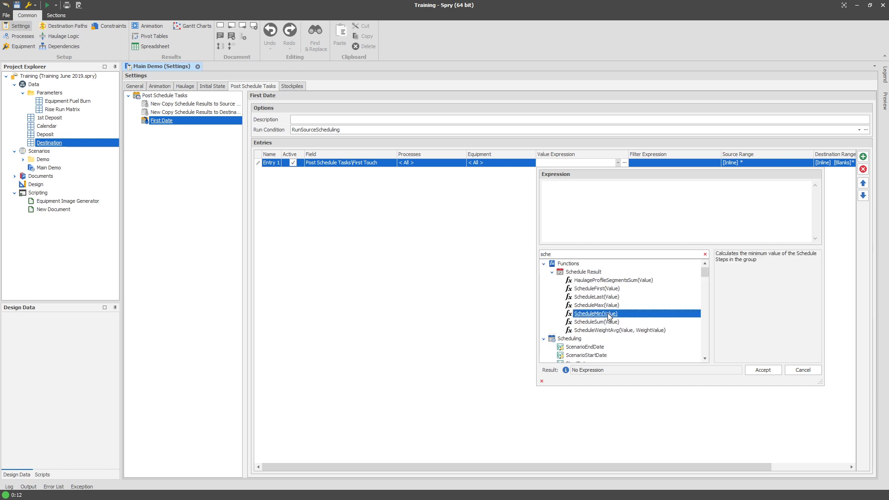
pyautogui.click(613, 255)
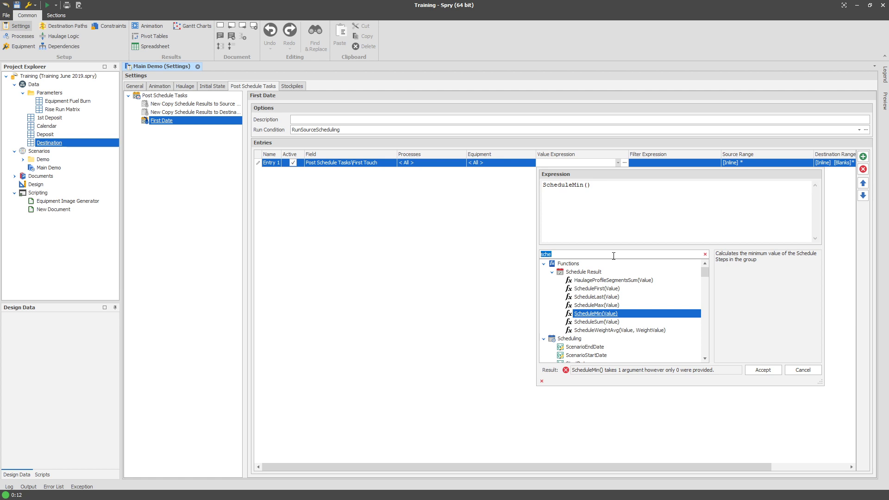
pyautogui.write('start')
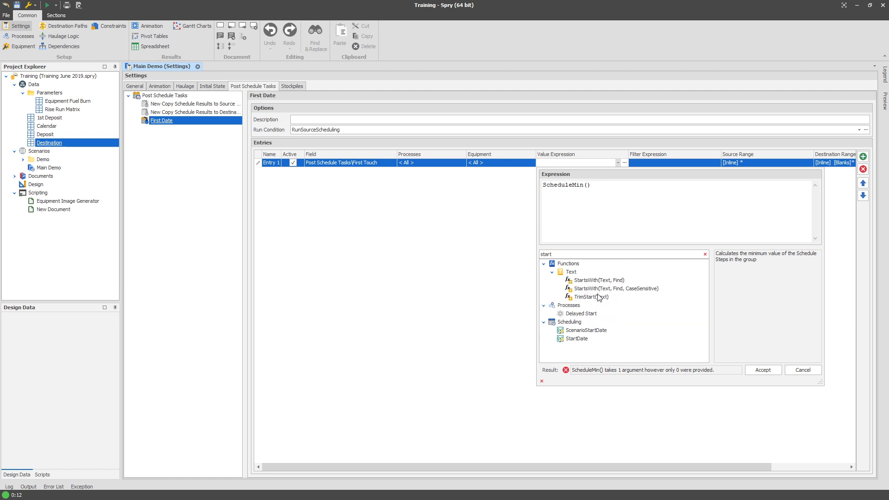
pyautogui.doubleClick(583, 338)
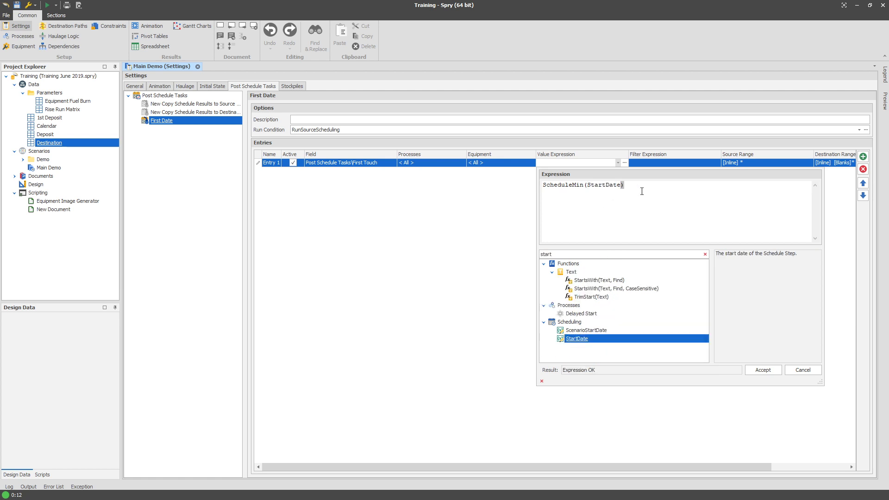
pyautogui.doubleClick(603, 185)
pyautogui.moveTo(546, 188); pyautogui.dragTo(640, 188)
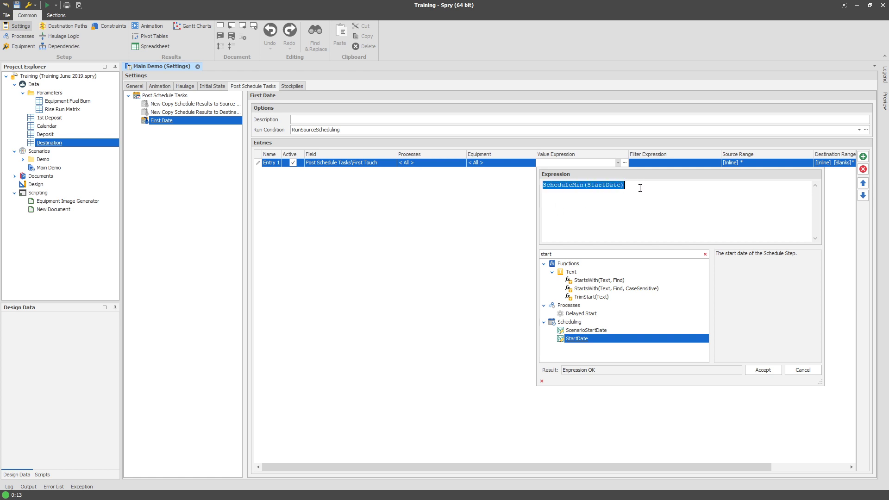
pyautogui.doubleClick(601, 187)
pyautogui.click(499, 197)
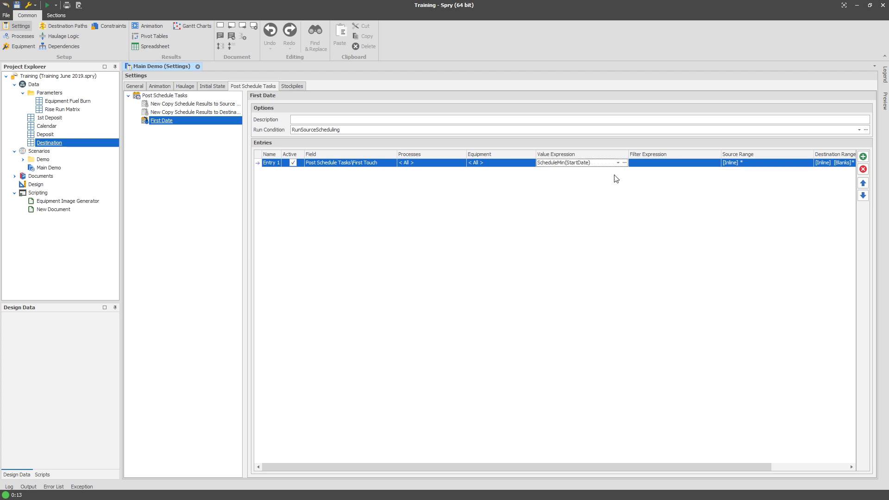
pyautogui.click(429, 163)
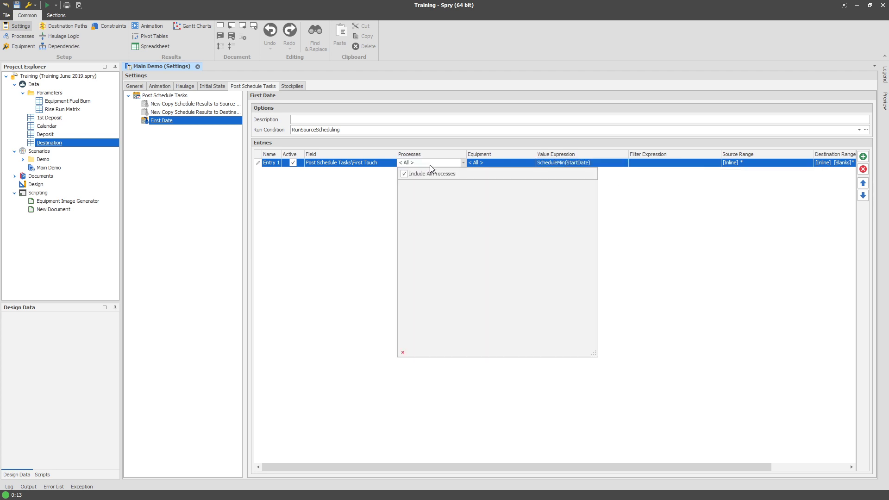
pyautogui.click(429, 174)
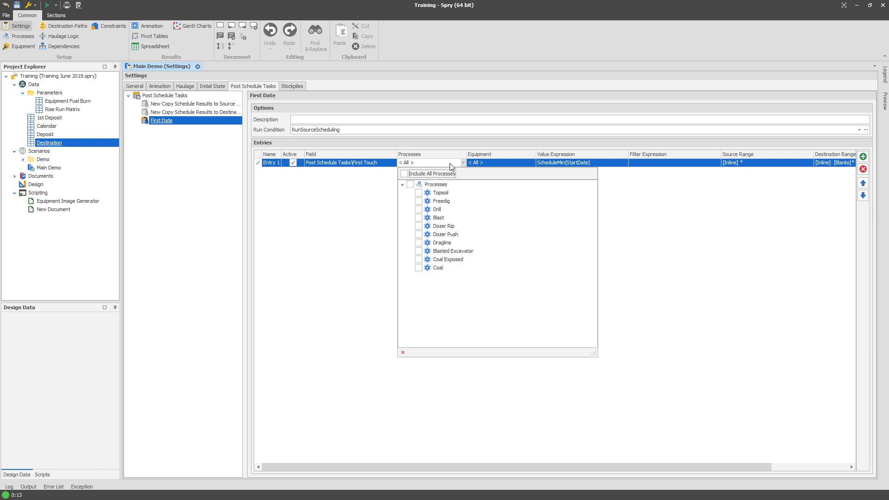
pyautogui.click(449, 164)
pyautogui.click(449, 164)
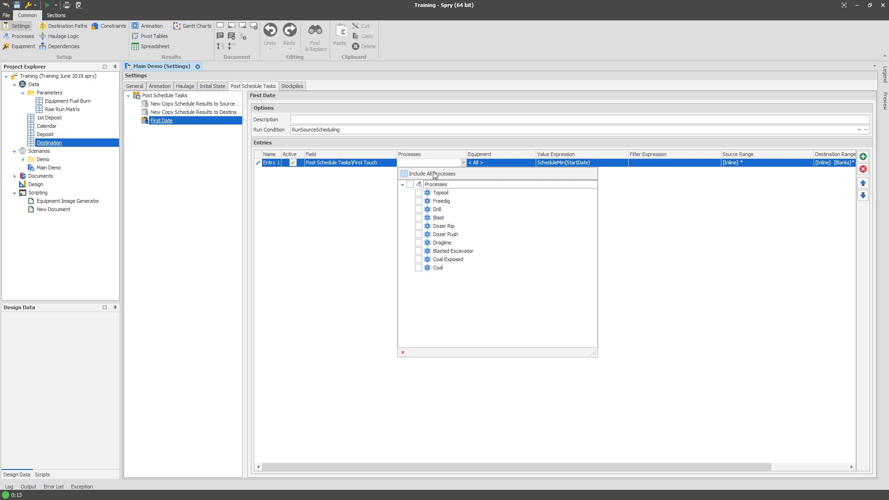
pyautogui.click(432, 174)
pyautogui.click(362, 201)
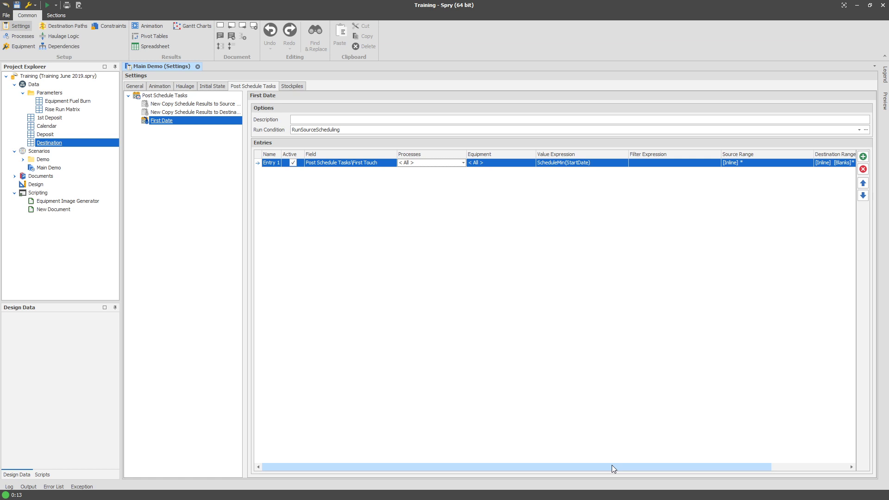
pyautogui.moveTo(612, 466); pyautogui.dragTo(556, 433)
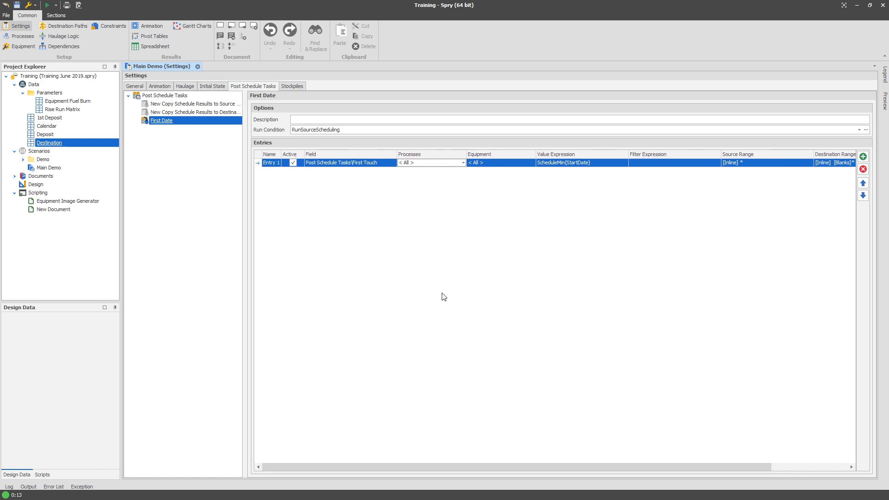
pyautogui.click(194, 176)
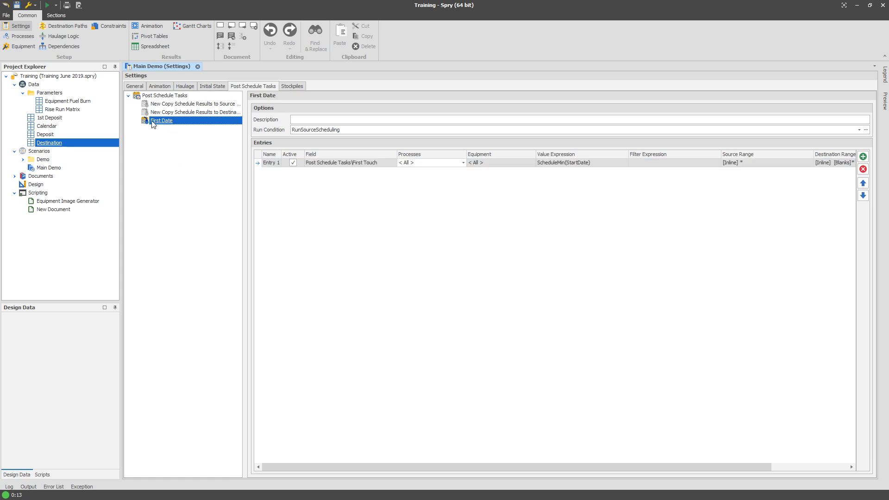
pyautogui.rightClick(55, 135)
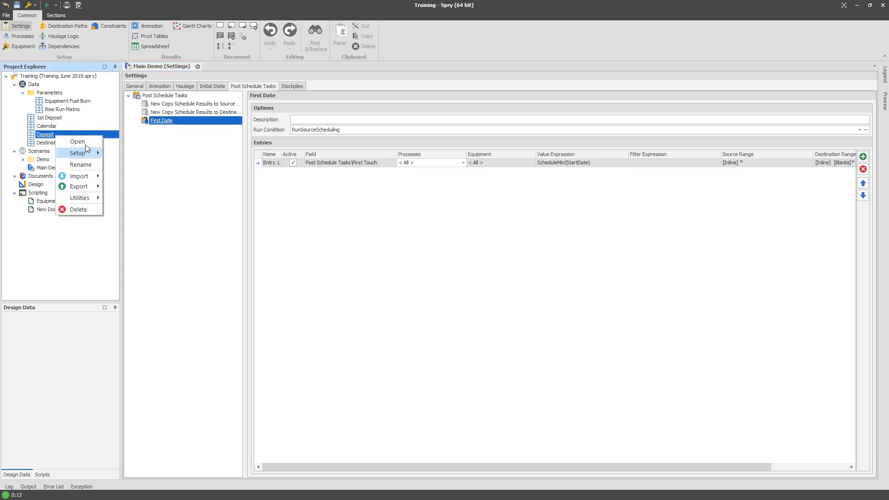
pyautogui.click(165, 120)
pyautogui.rightClick(166, 120)
pyautogui.click(178, 124)
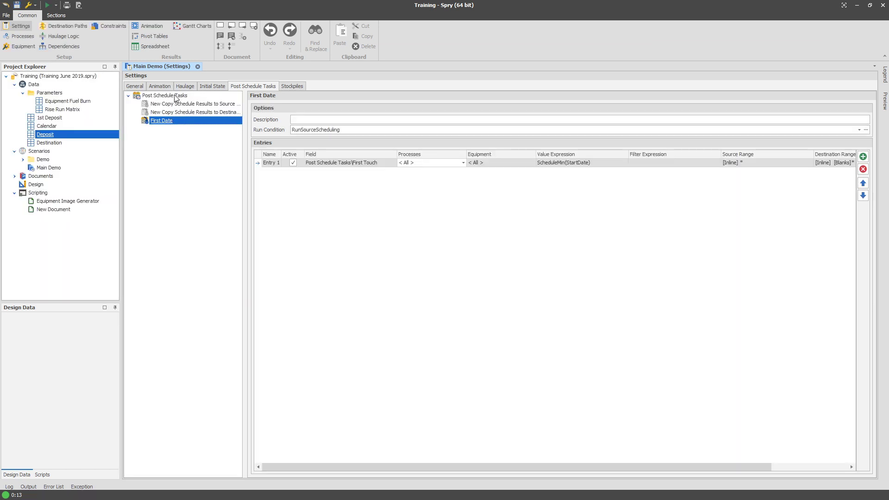
pyautogui.rightClick(162, 122)
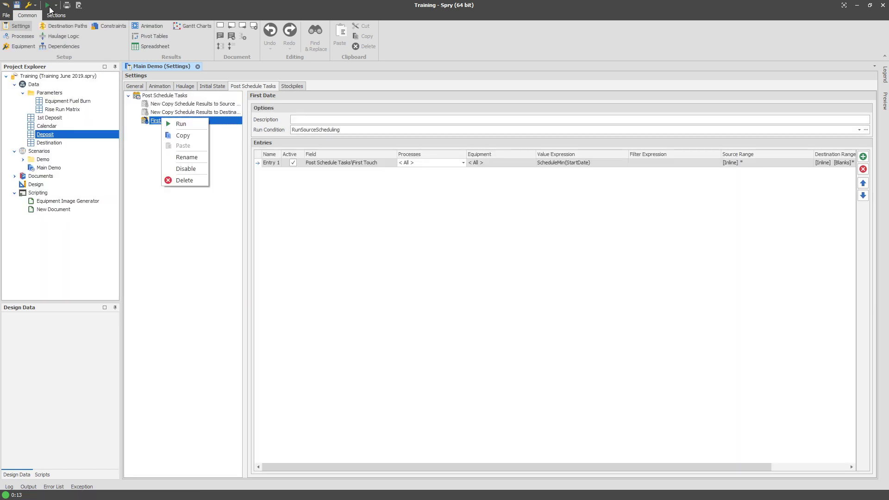
pyautogui.click(99, 40)
# Open the Deposit table's Table Plots setup and add a new table plot named Disturbed Date.
pyautogui.rightClick(50, 134)
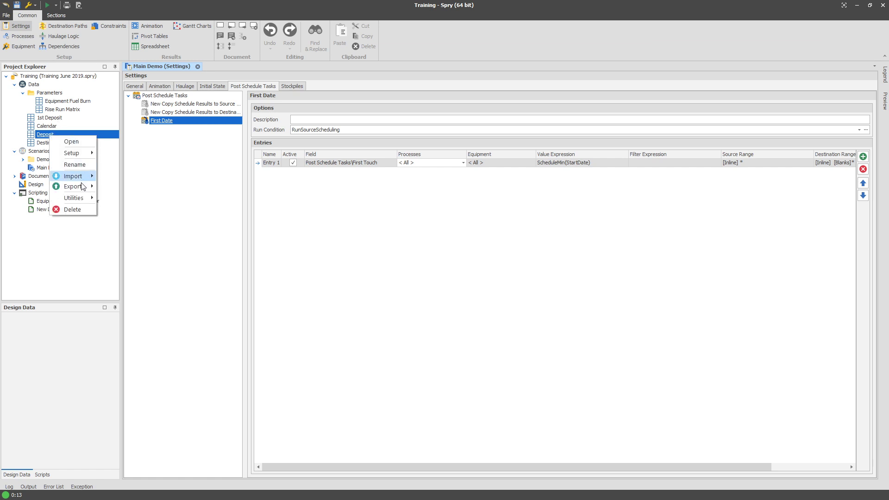
pyautogui.moveTo(78, 153)
pyautogui.click(138, 185)
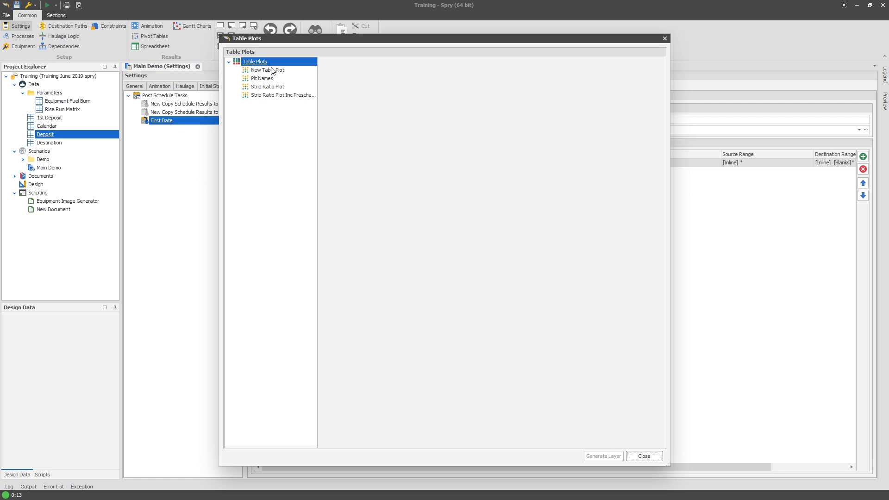
pyautogui.rightClick(271, 64)
pyautogui.moveTo(298, 69)
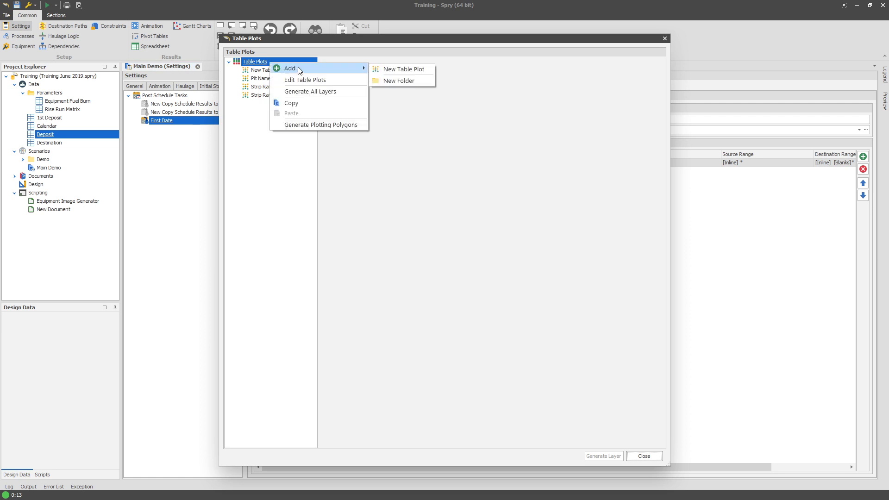
pyautogui.click(392, 70)
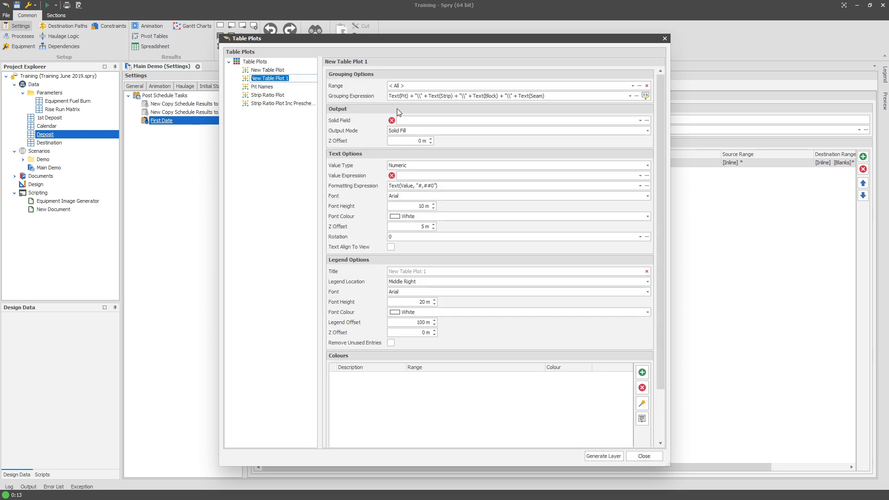
pyautogui.write('Disturbed')
pyautogui.press('Return')
pyautogui.write('ed Dat')
pyautogui.press('Return')
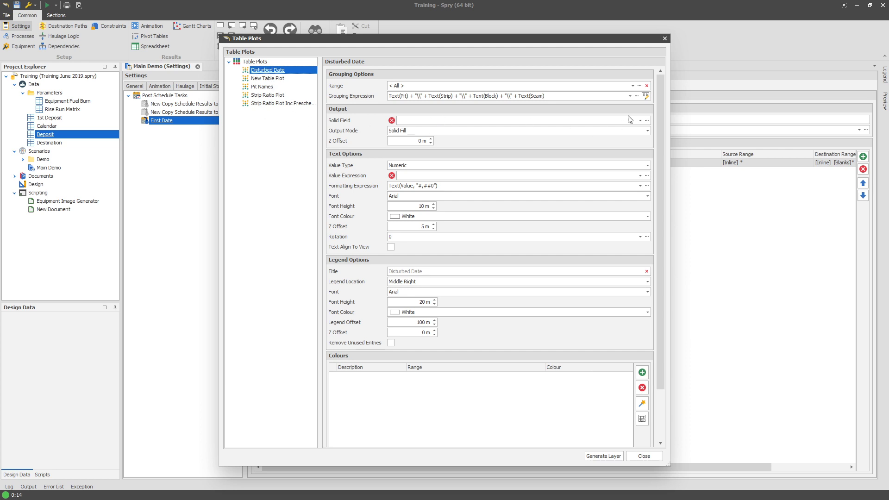
# Regenerate the grouping expression using only the Pit, Strip and Block levels.
pyautogui.click(645, 95)
pyautogui.click(356, 198)
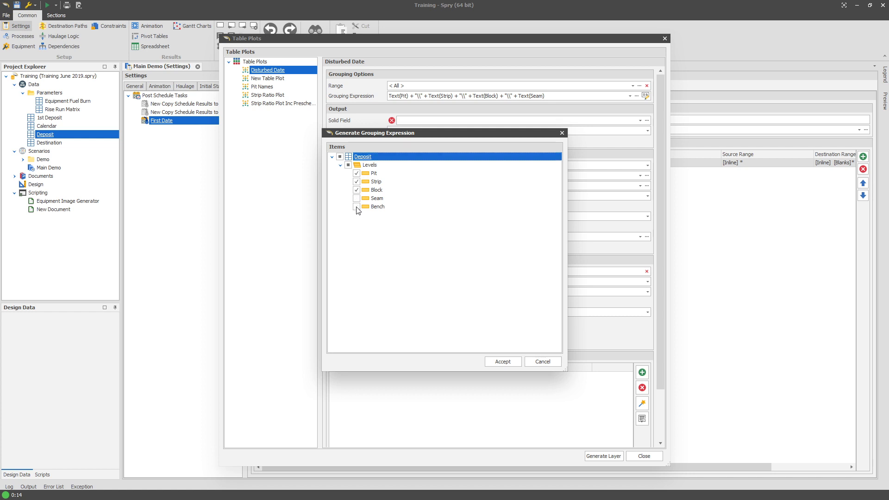
pyautogui.click(373, 190)
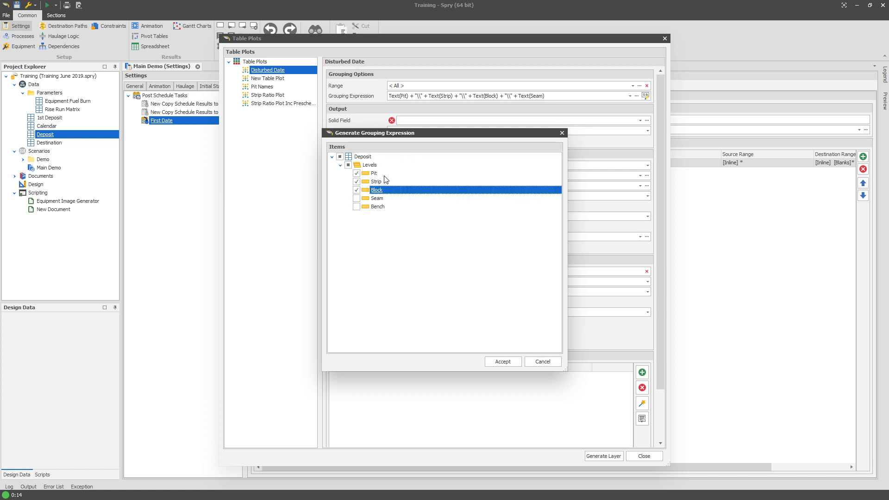
pyautogui.click(494, 364)
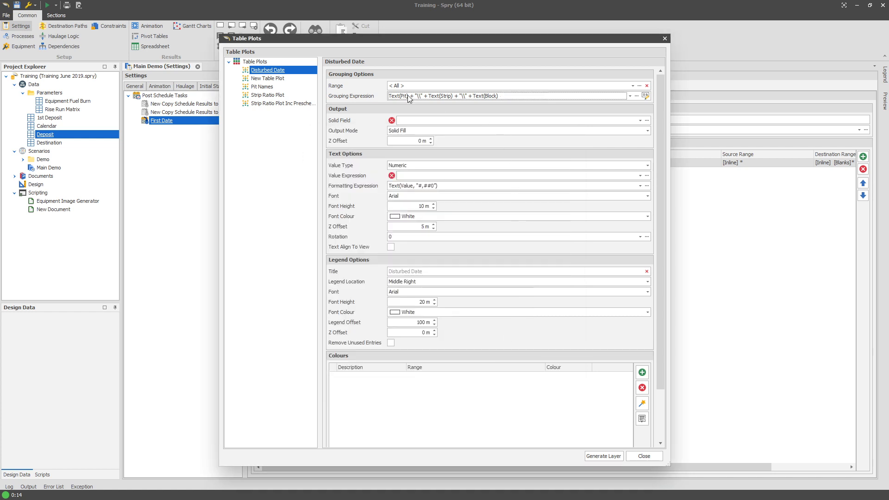
# Set the plot's solid field to Plotting\Block Polygon.
pyautogui.click(430, 121)
pyautogui.click(442, 223)
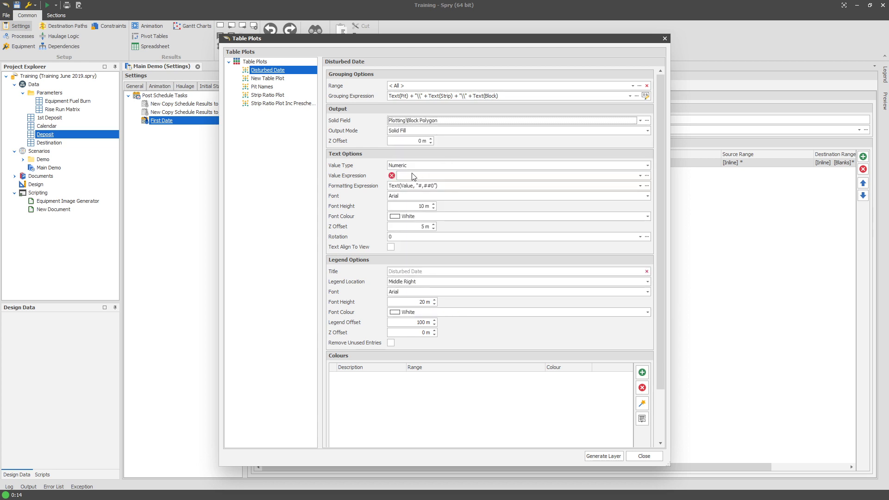
# Set the plot's value type to Date Time and its value expression to GetValue of the Post Schedule Tasks\First Touch field.
pyautogui.click(399, 165)
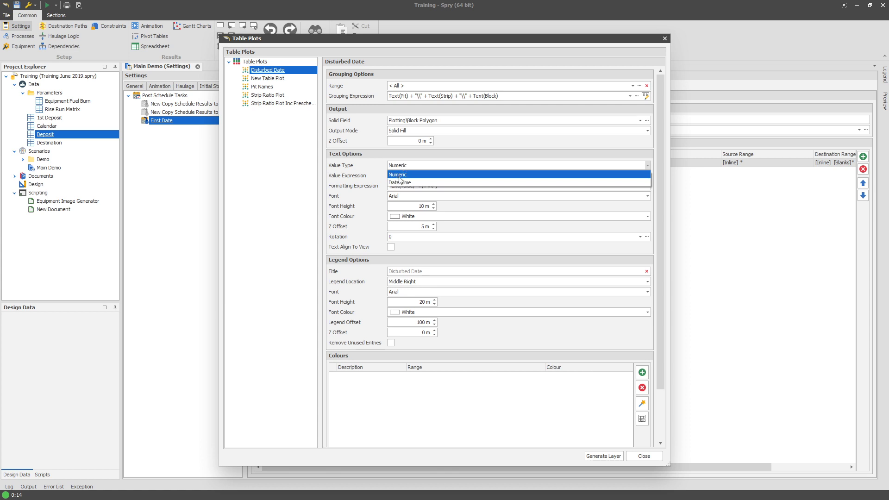
pyautogui.click(400, 181)
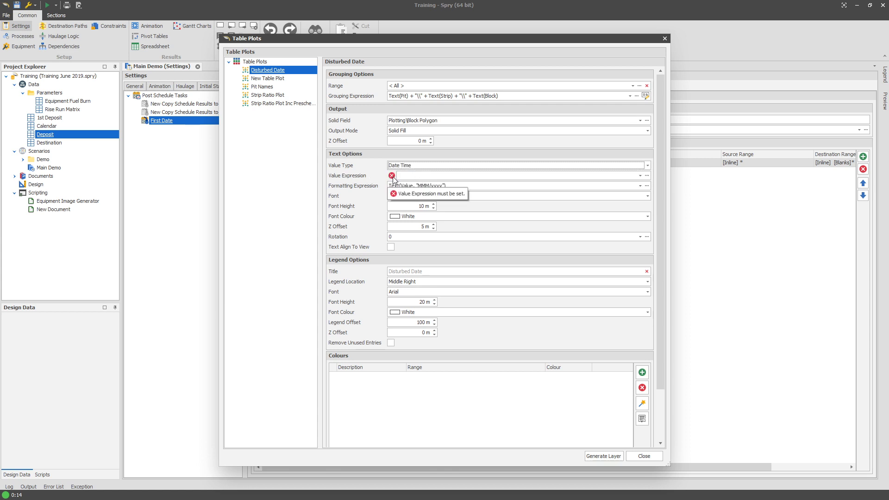
pyautogui.click(426, 176)
pyautogui.click(419, 267)
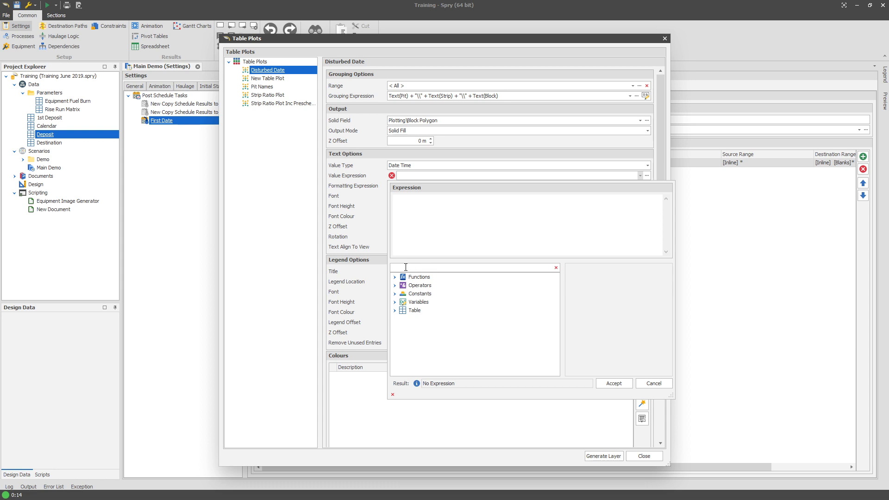
pyautogui.click(394, 310)
pyautogui.click(404, 335)
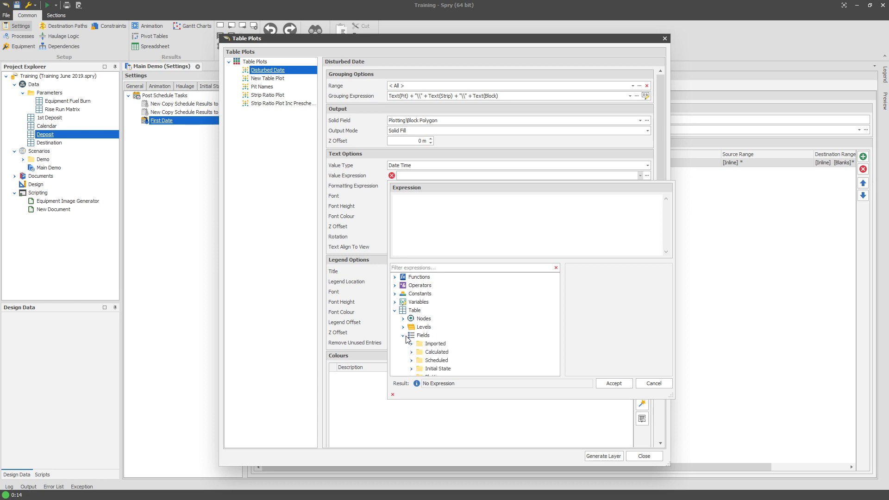
pyautogui.click(412, 369)
pyautogui.click(467, 369)
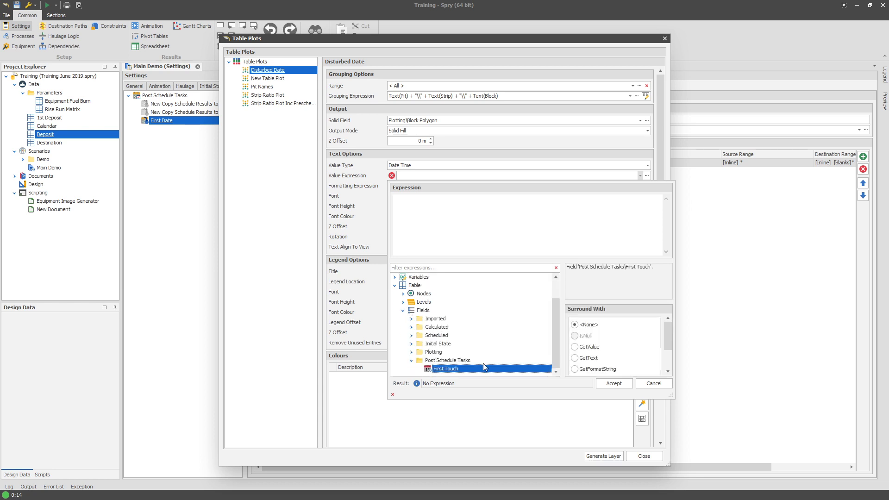
pyautogui.click(589, 347)
pyautogui.moveTo(666, 335)
pyautogui.mouseDown()
pyautogui.moveTo(665, 349)
pyautogui.moveTo(664, 337)
pyautogui.mouseUp()
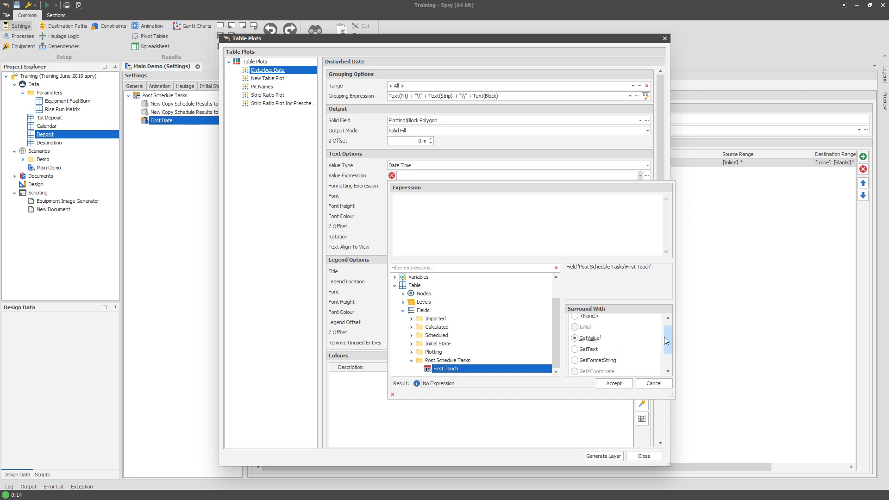
pyautogui.doubleClick(457, 369)
pyautogui.click(366, 205)
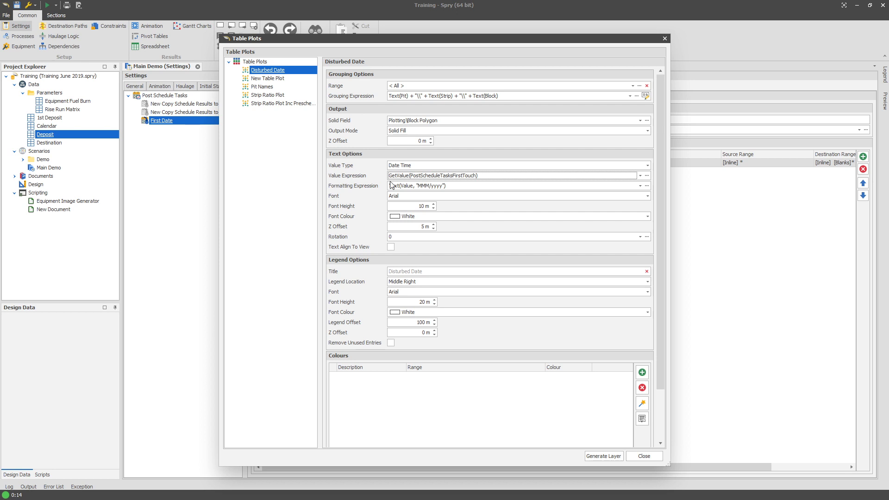
# Generate the Disturbed Date layer and display it in the animation view with solids hidden.
pyautogui.click(604, 455)
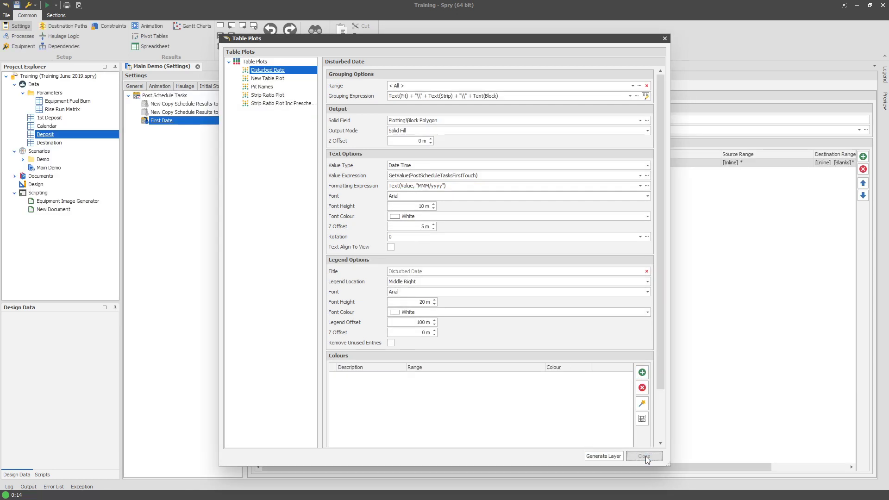
pyautogui.click(644, 456)
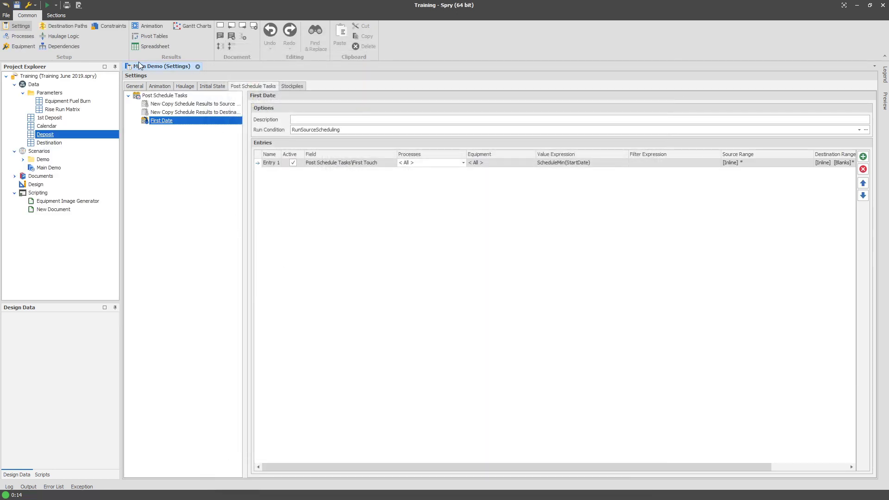
pyautogui.click(147, 25)
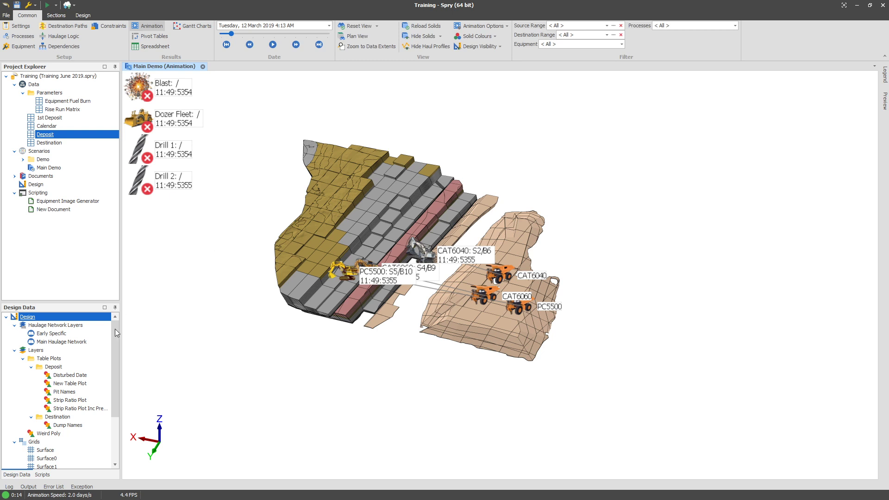
pyautogui.click(76, 408)
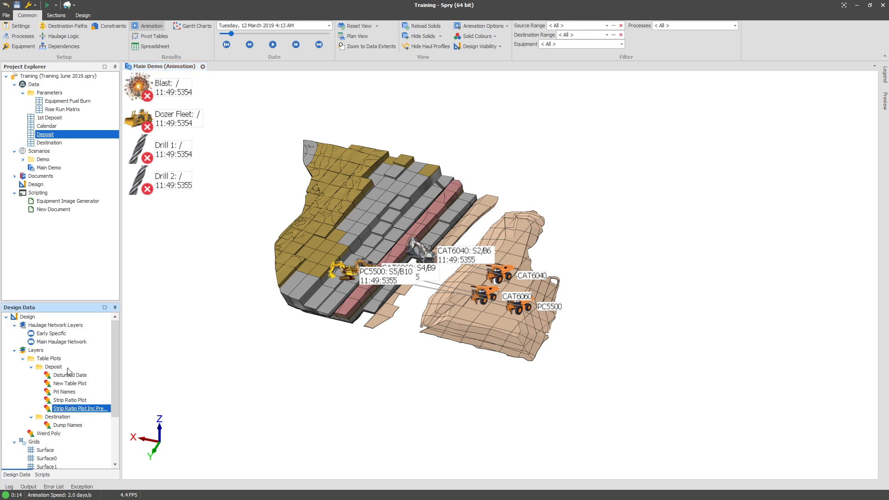
pyautogui.click(86, 376)
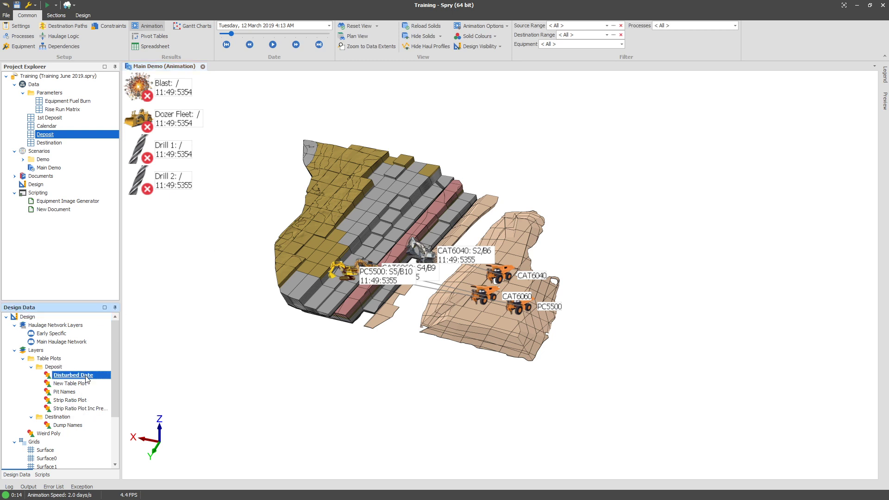
pyautogui.moveTo(321, 279); pyautogui.dragTo(354, 244)
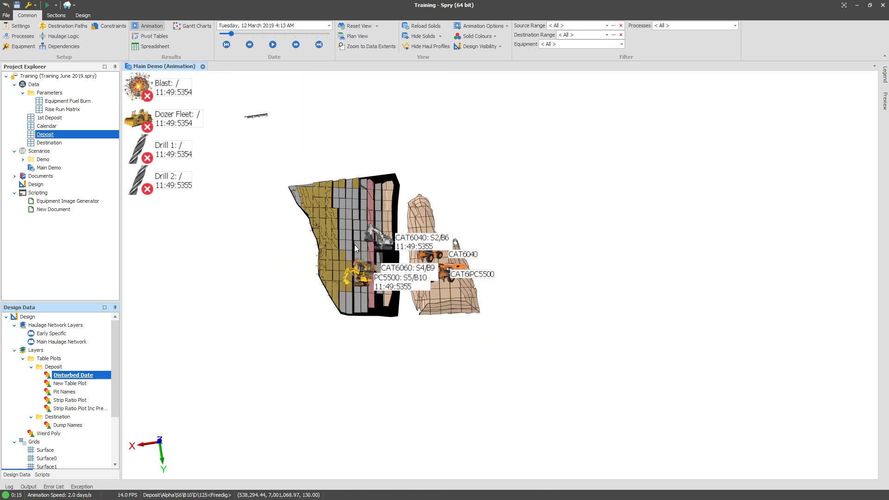
pyautogui.click(418, 37)
pyautogui.scroll(5, 361, 245)
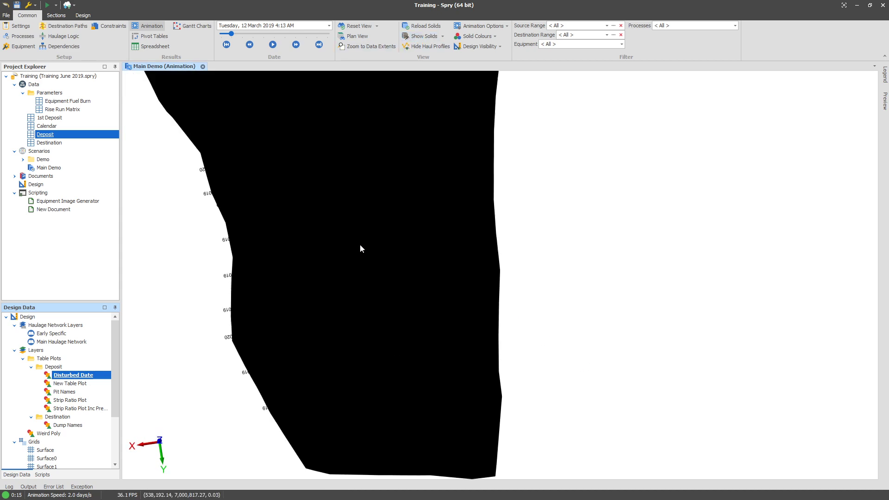
# Reopen the Deposit table plots and generate monthly colours from Red to Lime between 1/02/2020 and 1/02/2021, regenerating the layer.
pyautogui.rightClick(55, 135)
pyautogui.moveTo(88, 153)
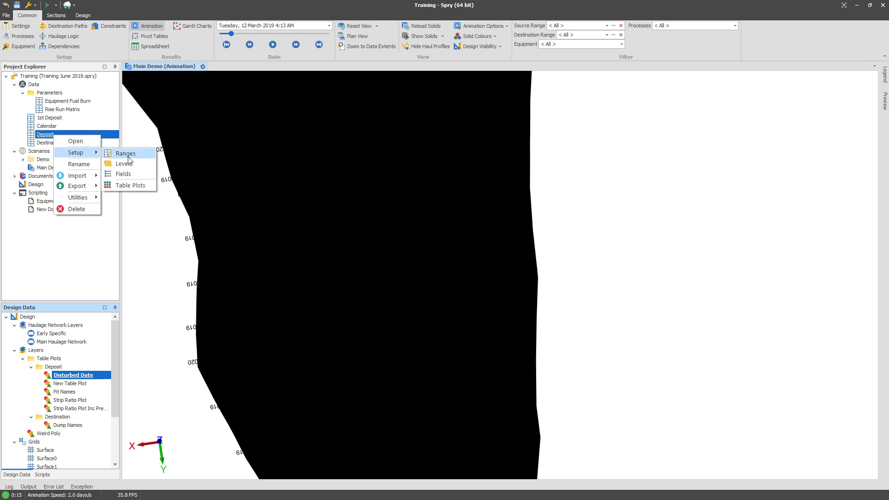
pyautogui.click(130, 185)
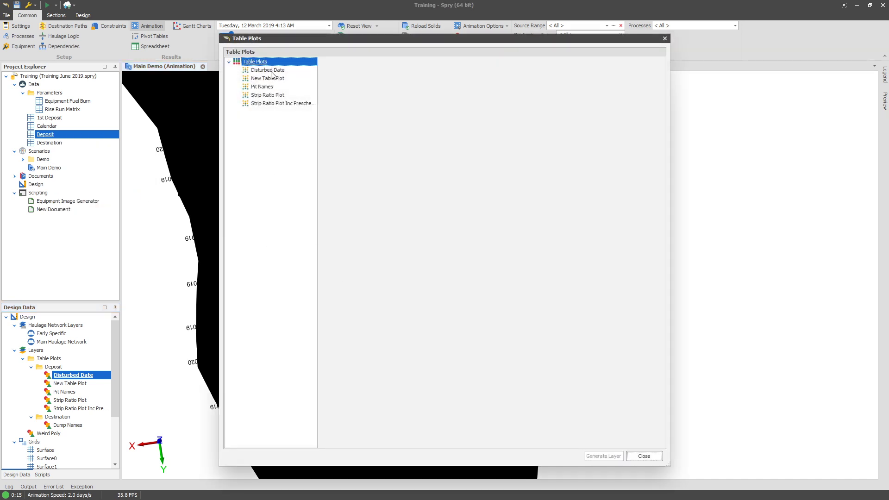
pyautogui.click(271, 70)
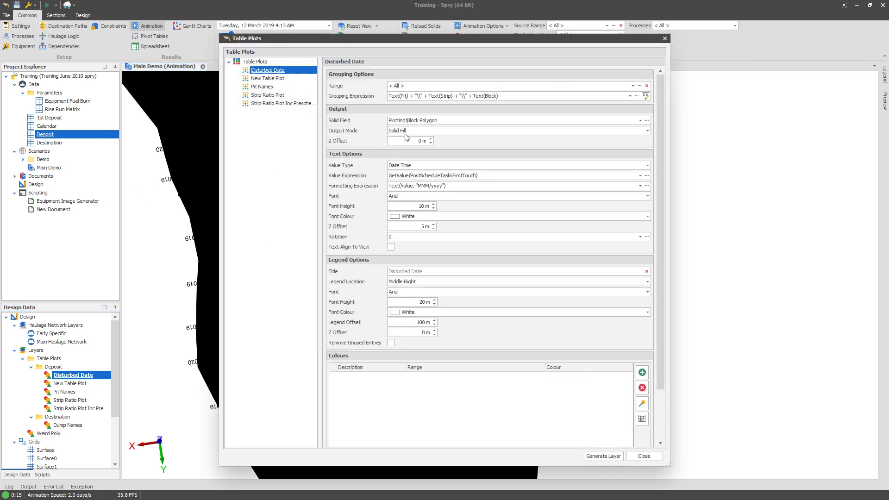
pyautogui.scroll(-2, 650, 401)
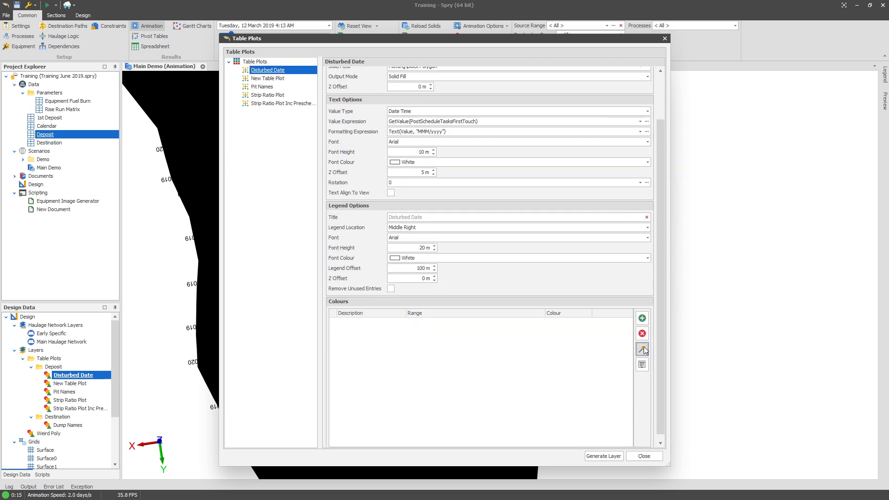
pyautogui.click(642, 349)
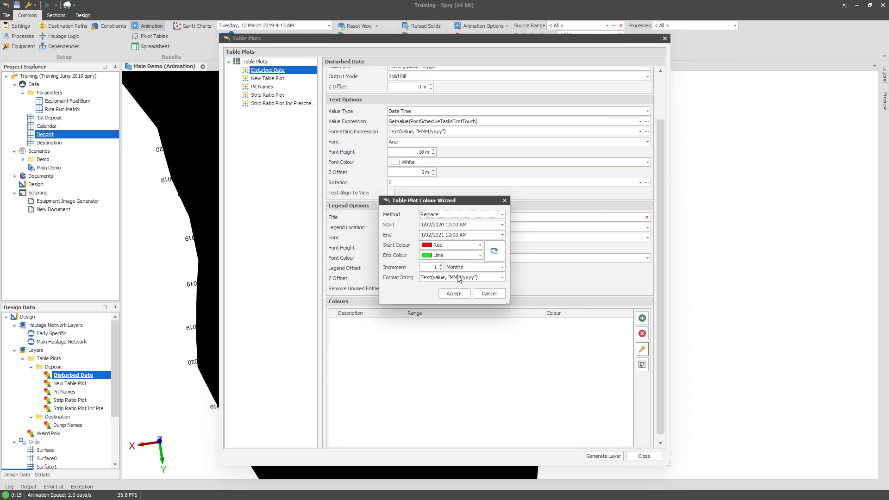
pyautogui.click(456, 294)
pyautogui.click(598, 457)
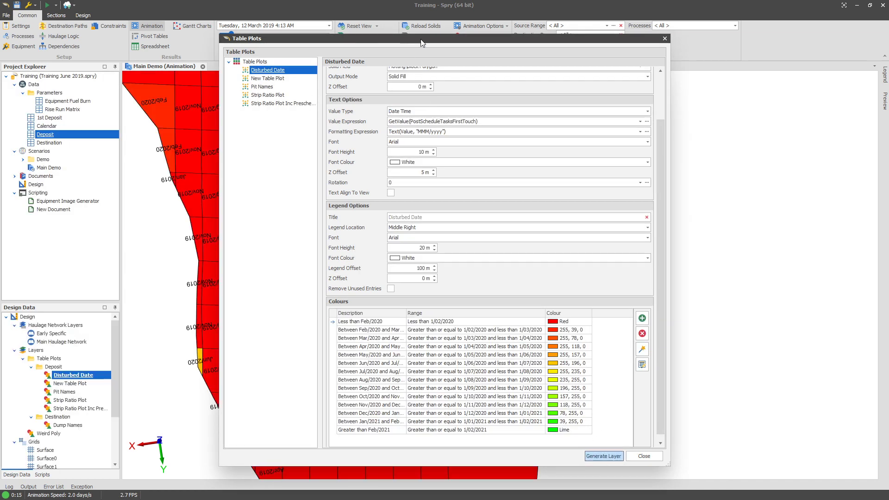
# Close the dialog, inspect the coloured disturbed-date blocks in the view, and show the solids again.
pyautogui.moveTo(412, 43); pyautogui.dragTo(503, 30)
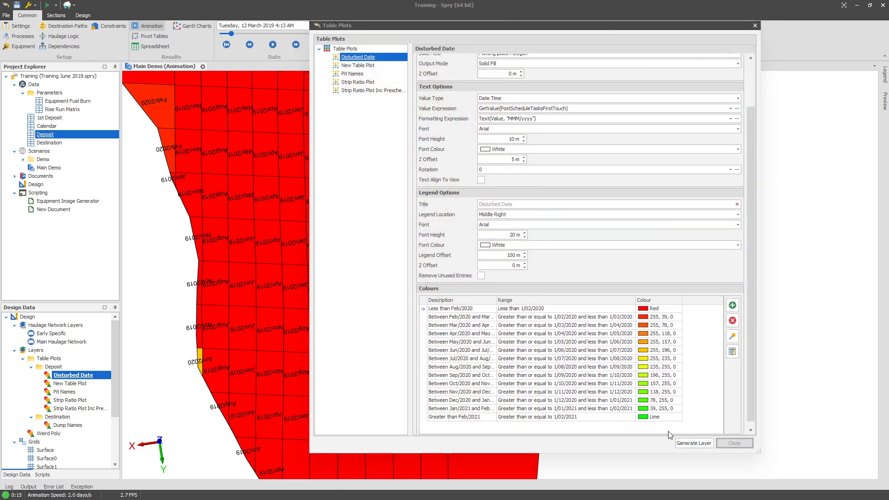
pyautogui.click(736, 442)
pyautogui.moveTo(485, 293); pyautogui.dragTo(290, 284)
pyautogui.scroll(5, 554, 237)
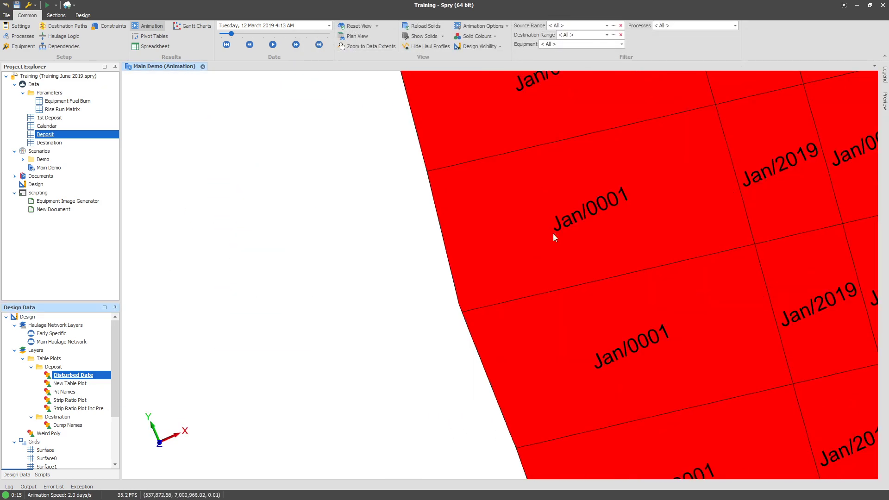
pyautogui.scroll(-5, 693, 238)
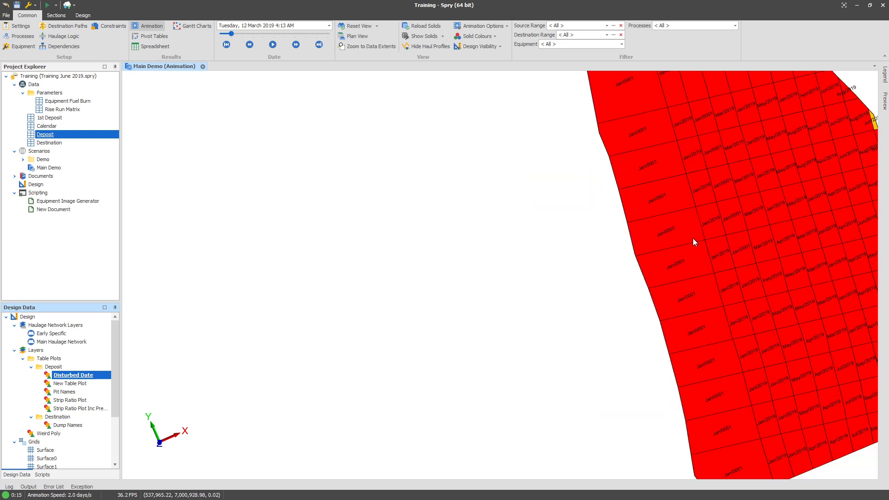
pyautogui.moveTo(692, 237); pyautogui.dragTo(467, 218)
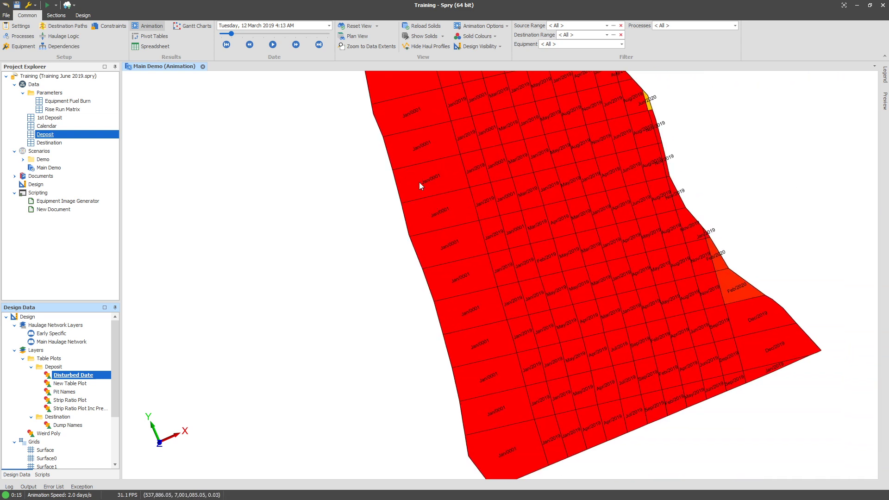
pyautogui.click(415, 36)
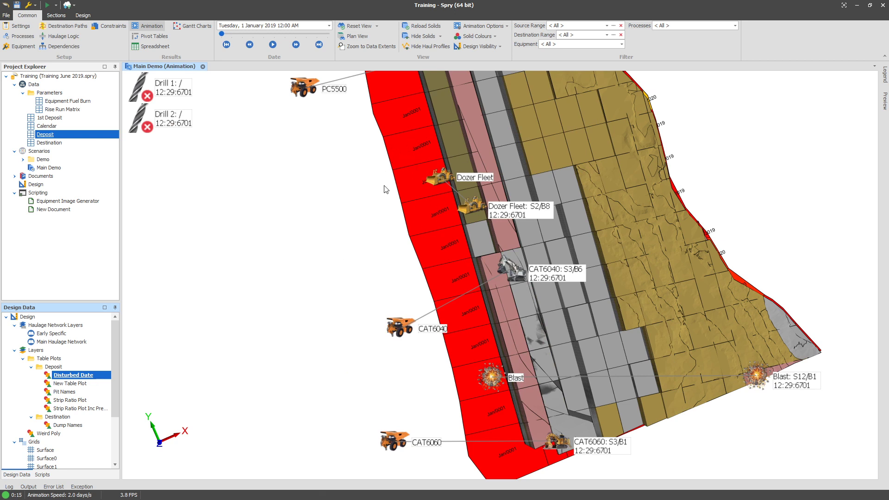
# Reopen the Deposit table plots and, from the plot's range selector, add a new text range named Mined.
pyautogui.rightClick(57, 138)
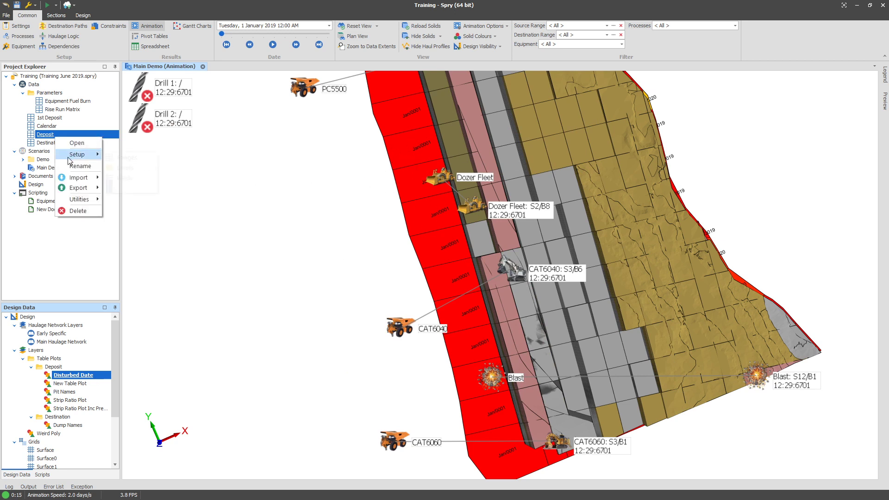
pyautogui.click(142, 191)
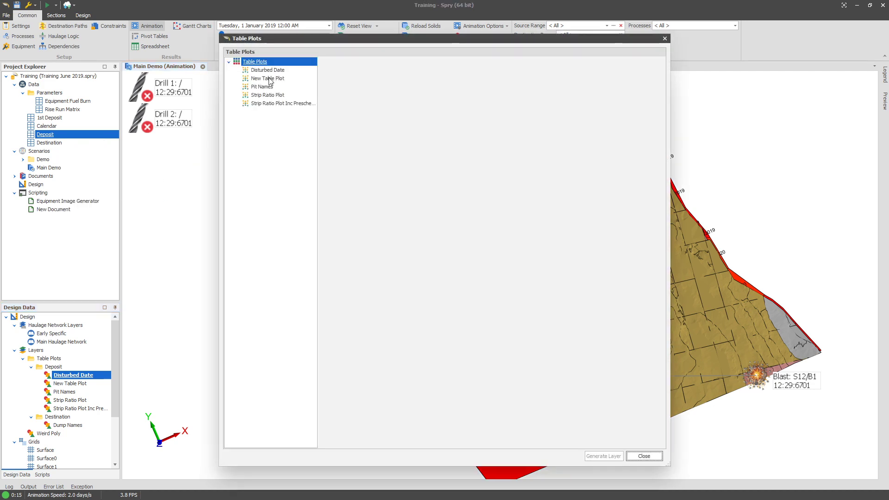
pyautogui.click(274, 70)
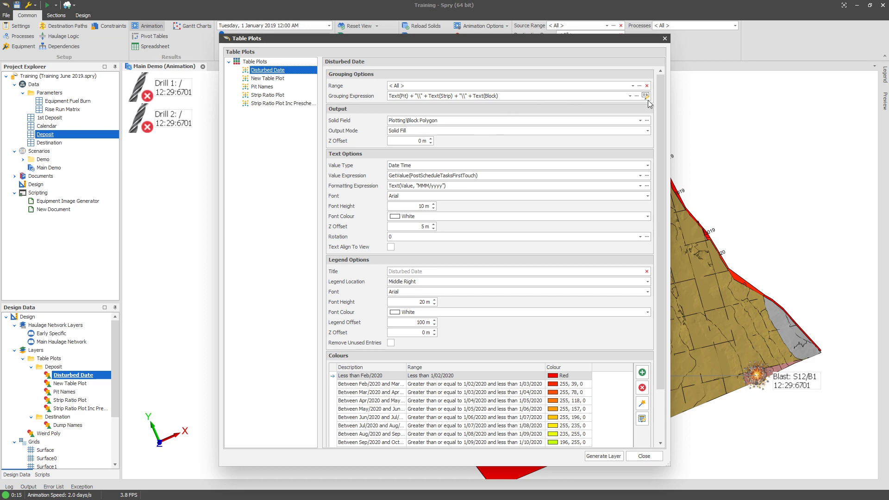
pyautogui.click(640, 87)
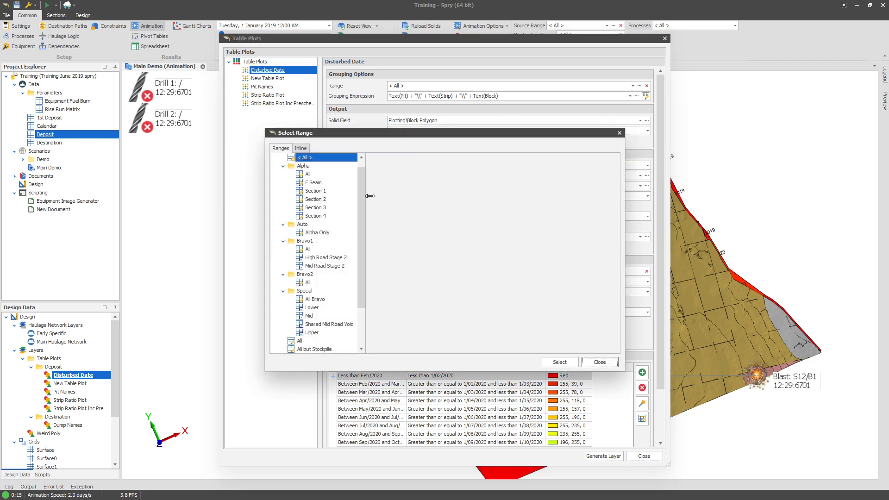
pyautogui.scroll(1, 302, 160)
pyautogui.rightClick(305, 156)
pyautogui.moveTo(327, 159)
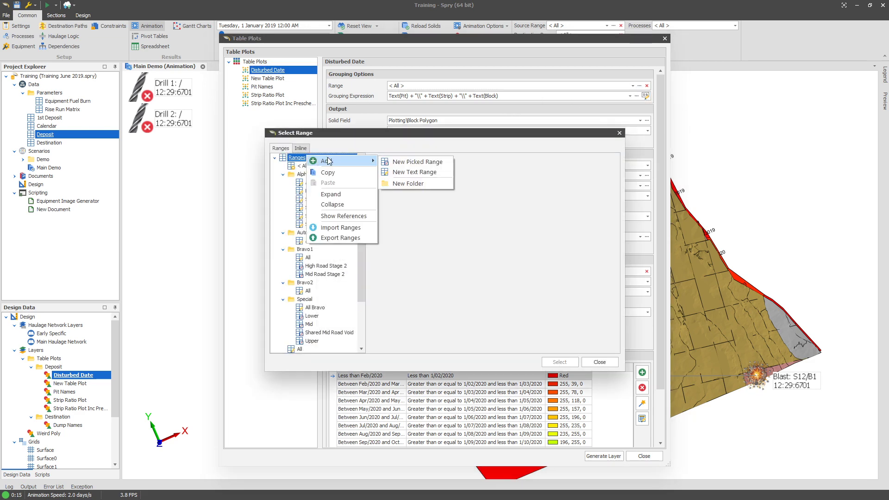
pyautogui.click(413, 171)
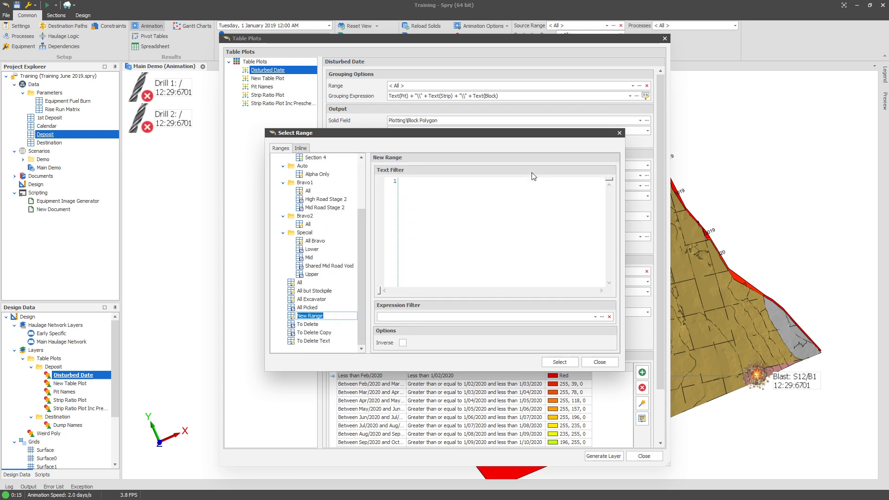
pyautogui.write('Mined')
pyautogui.press('Return')
# Give the Mined range an expression filter of GetValue(PostScheduleTasksFirstTouch) > #1 Jan 2000#, select it as the plot range and regenerate.
pyautogui.click(450, 229)
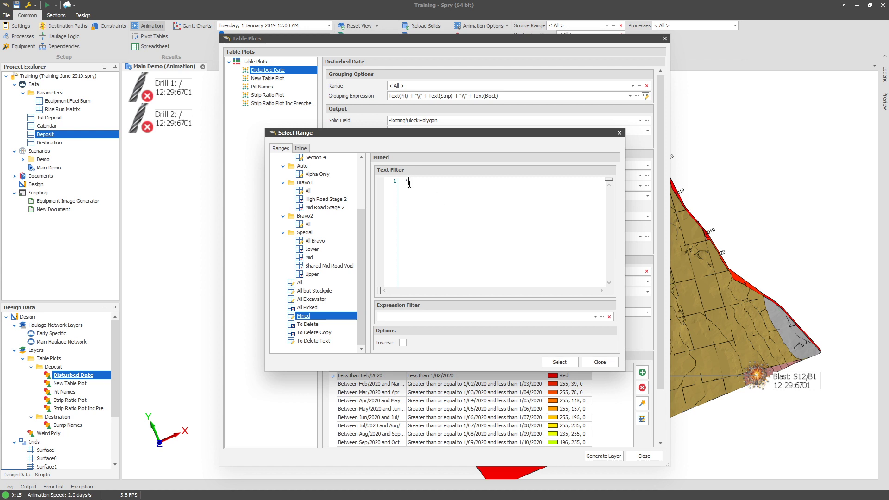
pyautogui.doubleClick(397, 316)
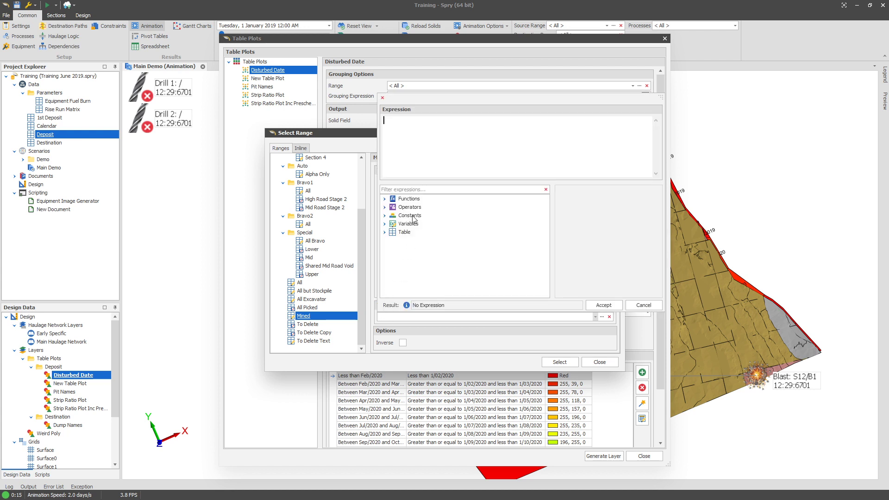
pyautogui.click(384, 231)
pyautogui.click(392, 257)
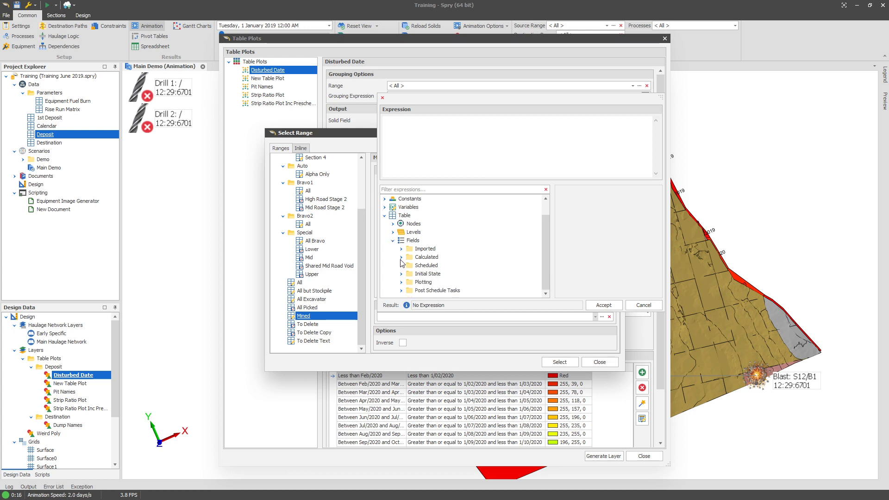
pyautogui.doubleClick(425, 290)
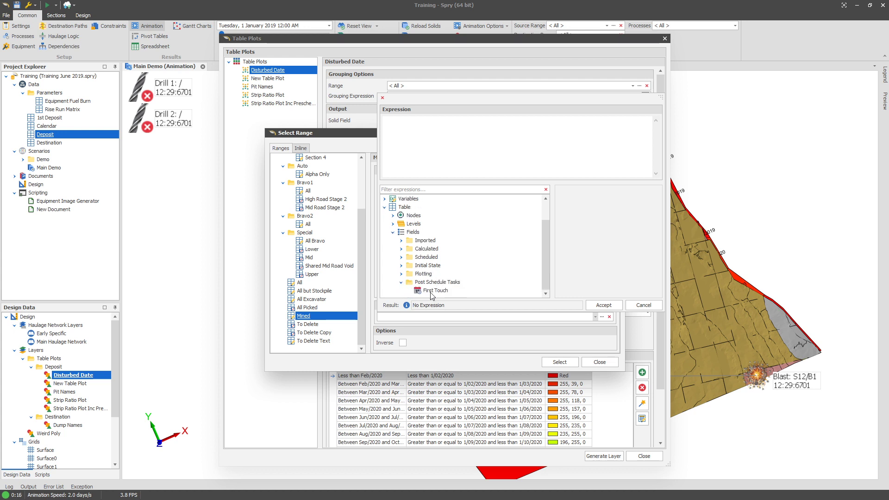
pyautogui.click(433, 291)
pyautogui.click(581, 270)
pyautogui.doubleClick(469, 292)
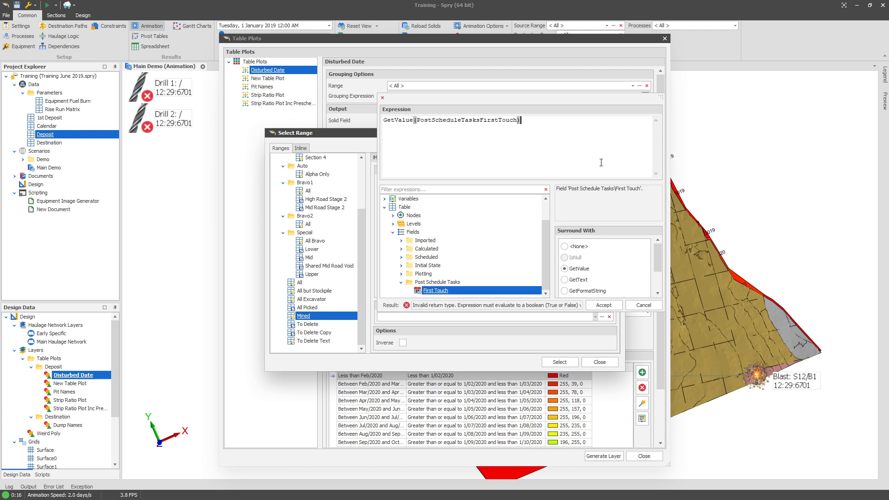
pyautogui.write('> #')
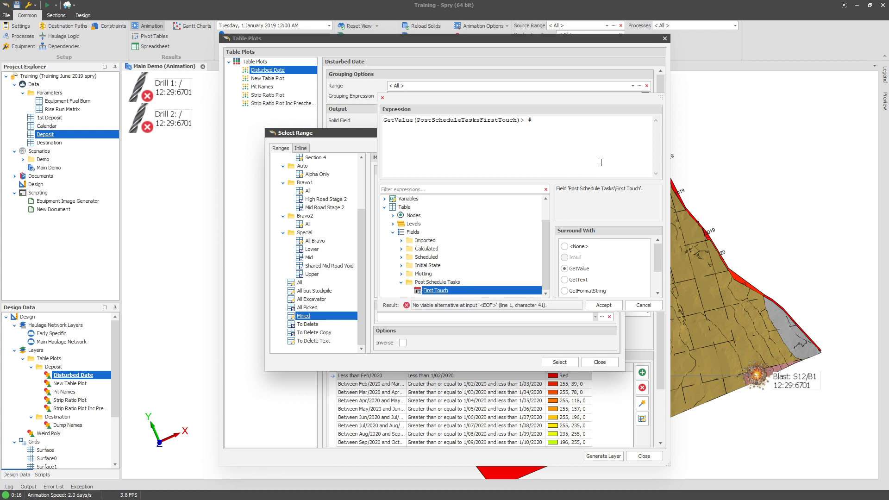
pyautogui.write('1 Jan 2000#')
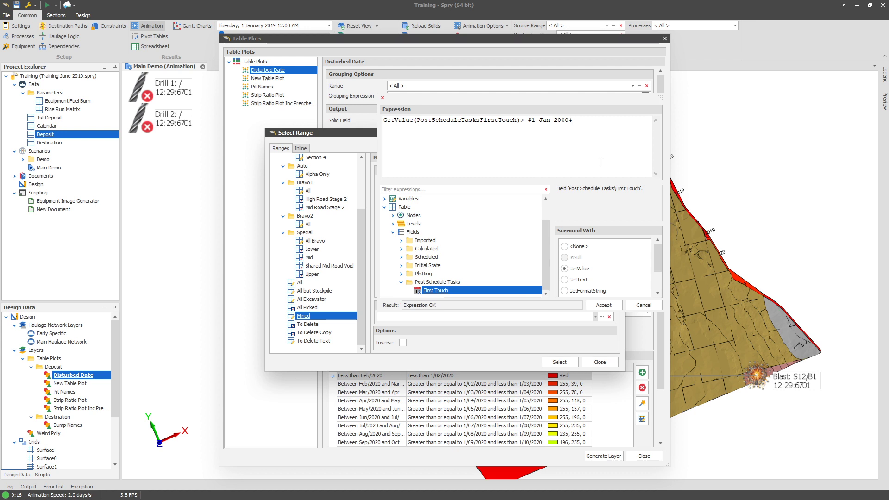
pyautogui.click(597, 306)
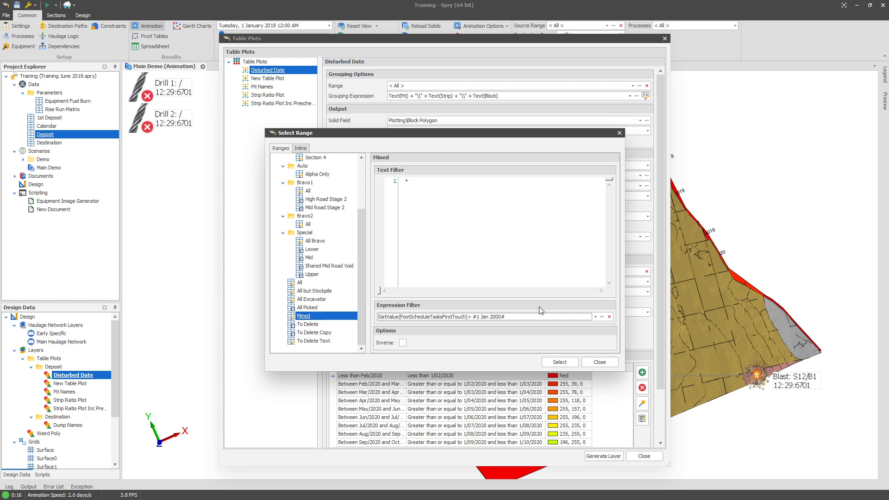
pyautogui.click(559, 361)
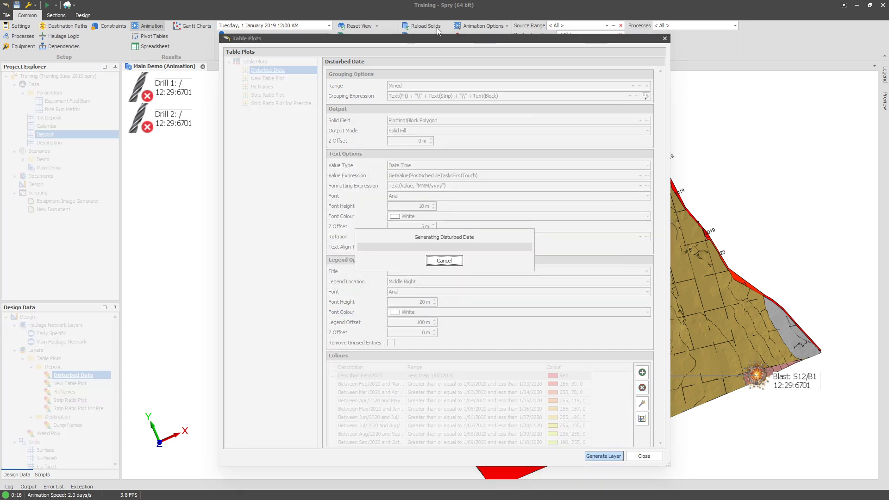
# Close the table plots dialog, open the scenario settings briefly, and return to the animation view.
pyautogui.moveTo(434, 40); pyautogui.dragTo(339, 71)
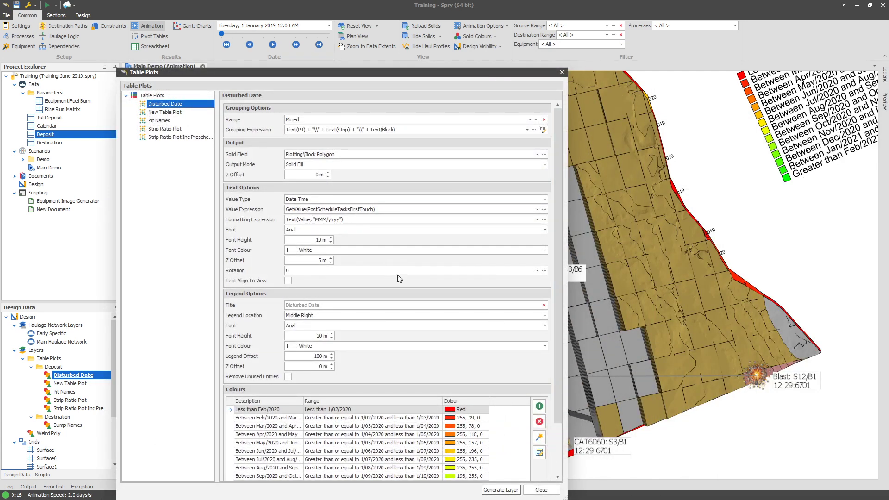
pyautogui.click(541, 490)
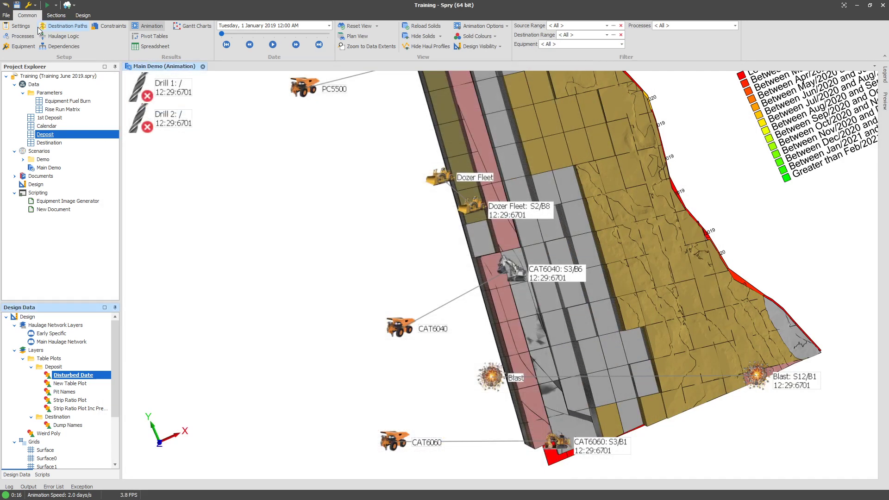
pyautogui.click(28, 29)
pyautogui.click(131, 87)
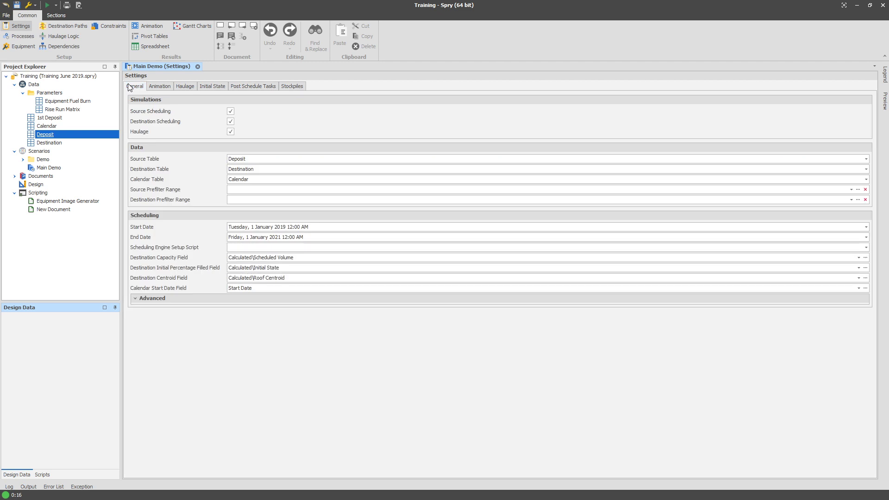
pyautogui.click(149, 26)
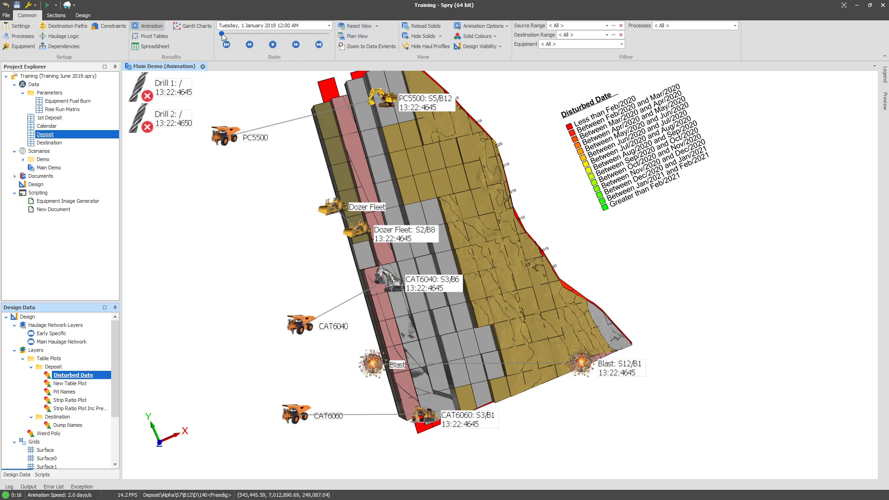
# Move the animation date to 19 April 2019 and hide the solids to inspect the disturbed-date blocks.
pyautogui.moveTo(222, 35); pyautogui.dragTo(236, 36)
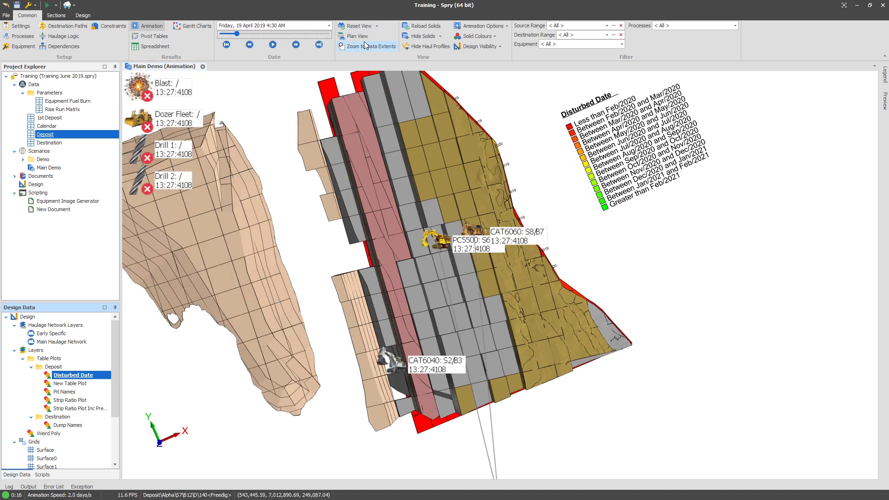
pyautogui.click(420, 37)
pyautogui.scroll(3, 534, 252)
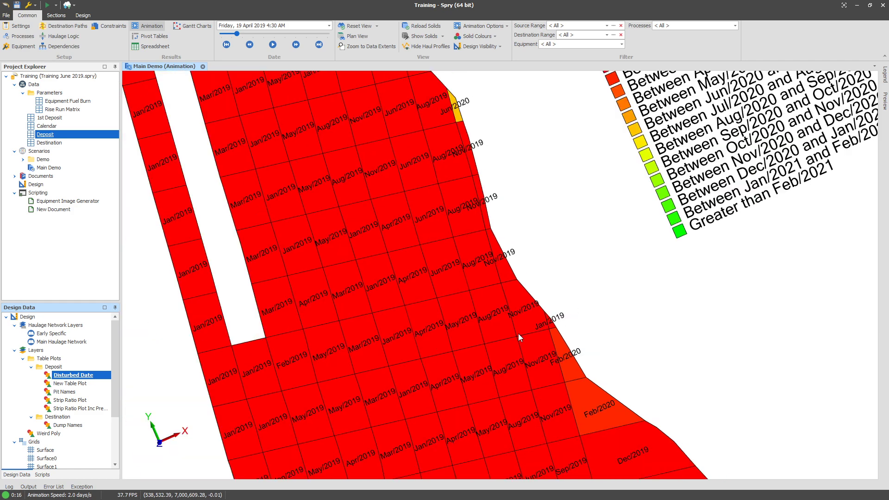
pyautogui.scroll(-5, 527, 341)
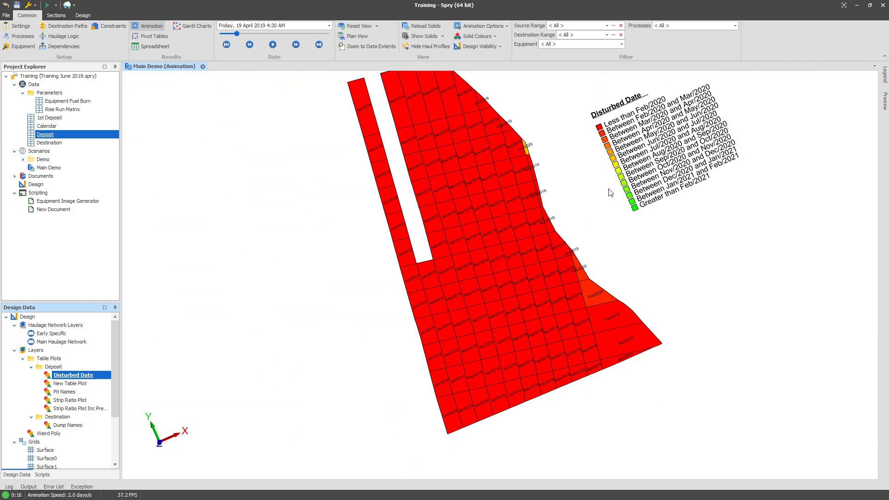
pyautogui.moveTo(610, 192); pyautogui.dragTo(584, 222)
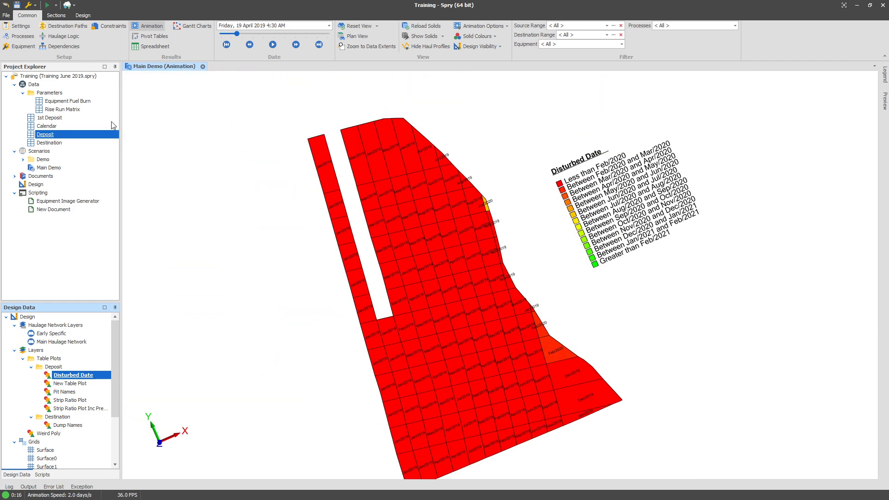
# Reopen the Deposit Disturbed Date table plot and delete all of its colour entries.
pyautogui.rightClick(56, 138)
pyautogui.moveTo(84, 152)
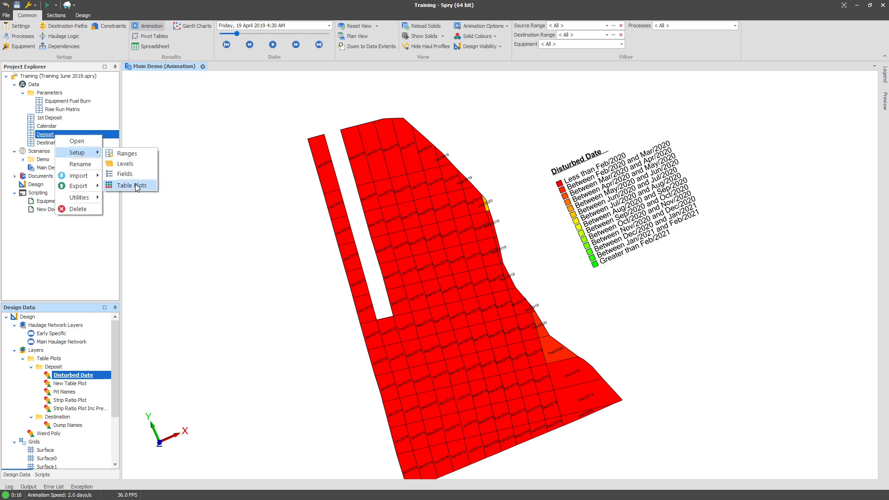
pyautogui.click(136, 185)
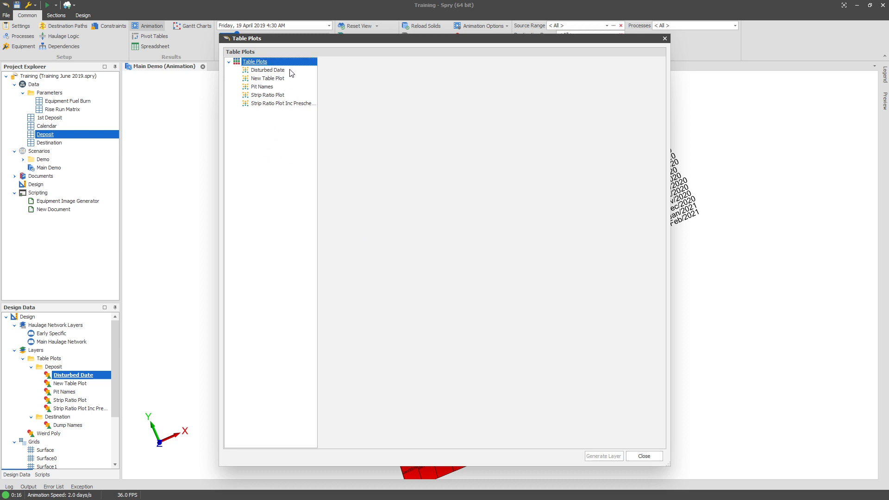
pyautogui.click(267, 70)
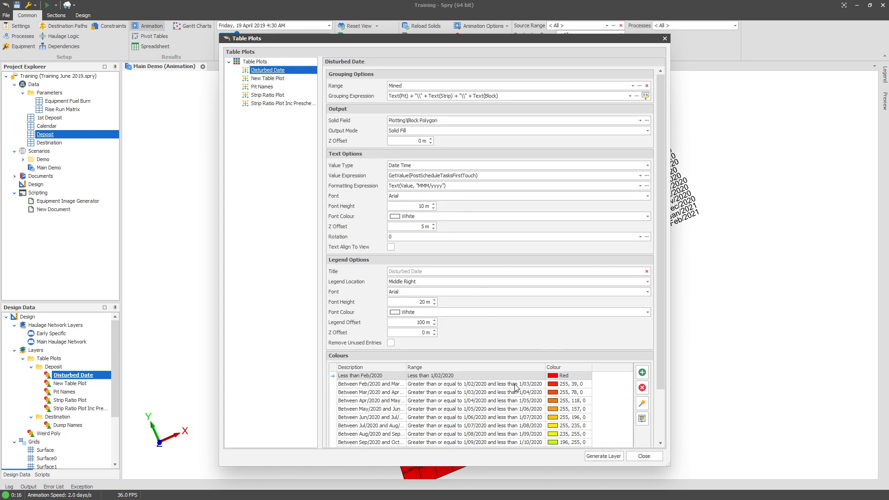
pyautogui.click(362, 418)
pyautogui.click(383, 322)
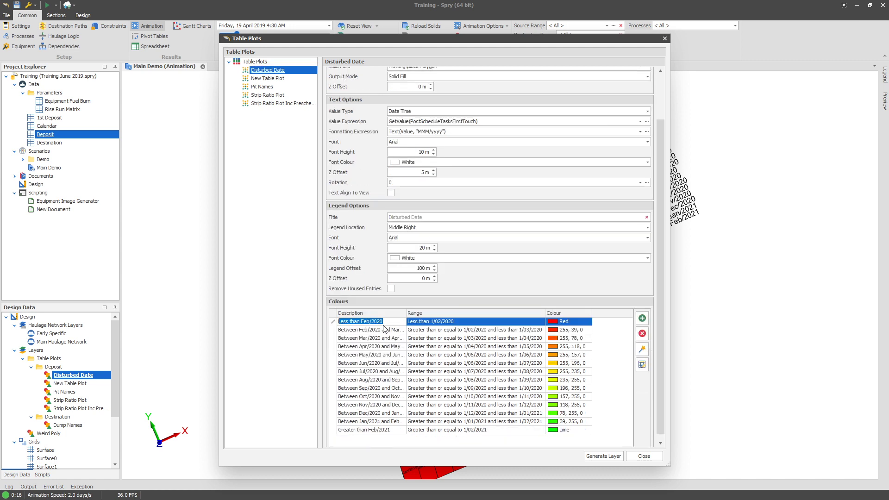
pyautogui.keyDown('shift'); pyautogui.click(376, 429); pyautogui.keyUp('shift')
pyautogui.click(642, 334)
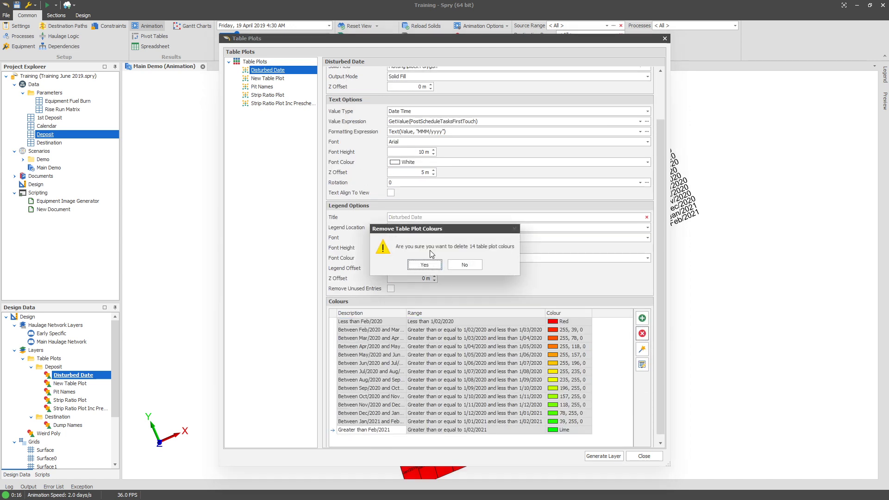
pyautogui.click(429, 265)
# Generate monthly colours from Red to Lime between 1/01/2019 and 1/02/2021 with the colour wizard.
pyautogui.click(641, 350)
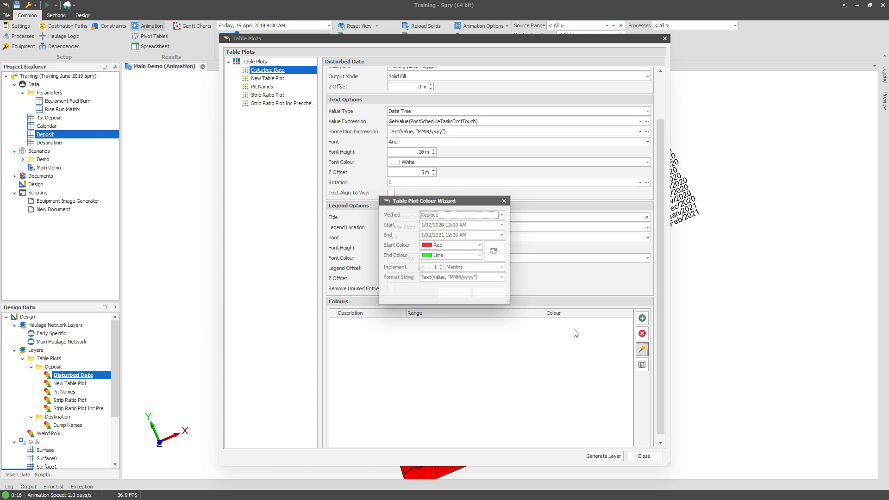
pyautogui.click(469, 268)
pyautogui.click(479, 271)
pyautogui.doubleClick(437, 224)
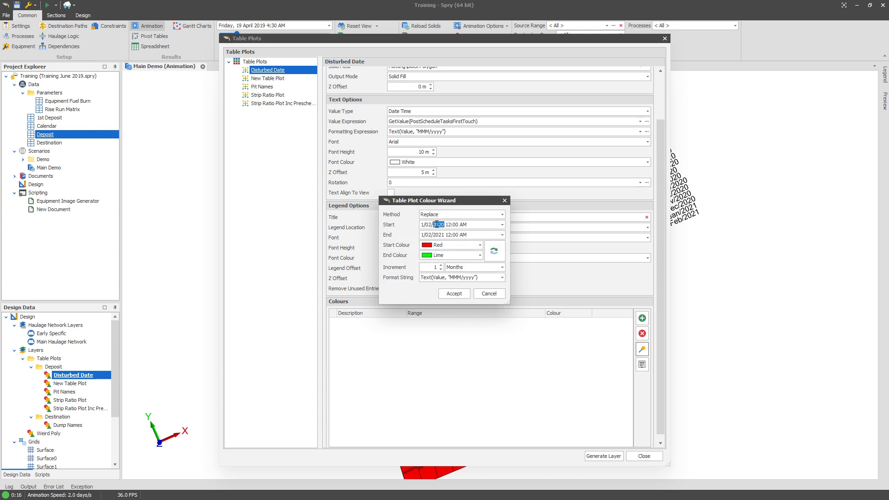
pyautogui.click(454, 294)
# Apply the Accent Copy colour palette to all colour entries, regenerate the layer, and close the dialog.
pyautogui.moveTo(628, 356); pyautogui.dragTo(628, 406)
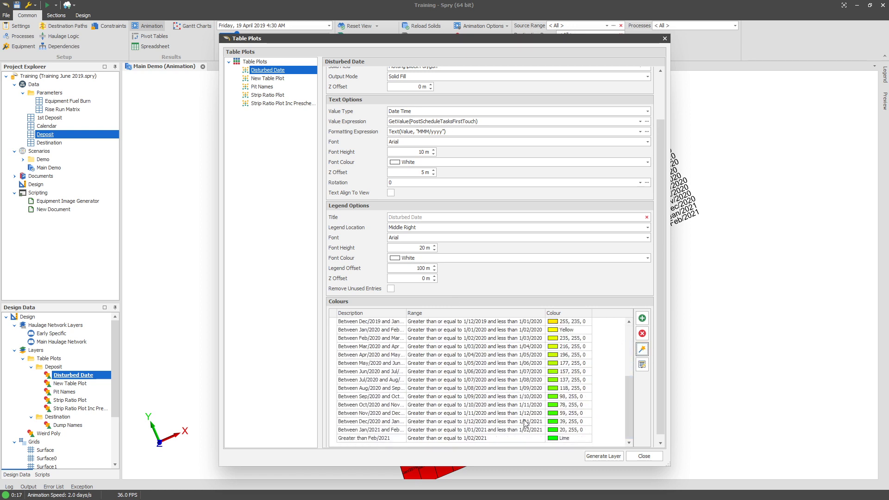
pyautogui.keyDown('shift'); pyautogui.click(507, 430); pyautogui.keyUp('shift')
pyautogui.keyDown('shift'); pyautogui.click(506, 439); pyautogui.keyUp('shift')
pyautogui.rightClick(505, 439)
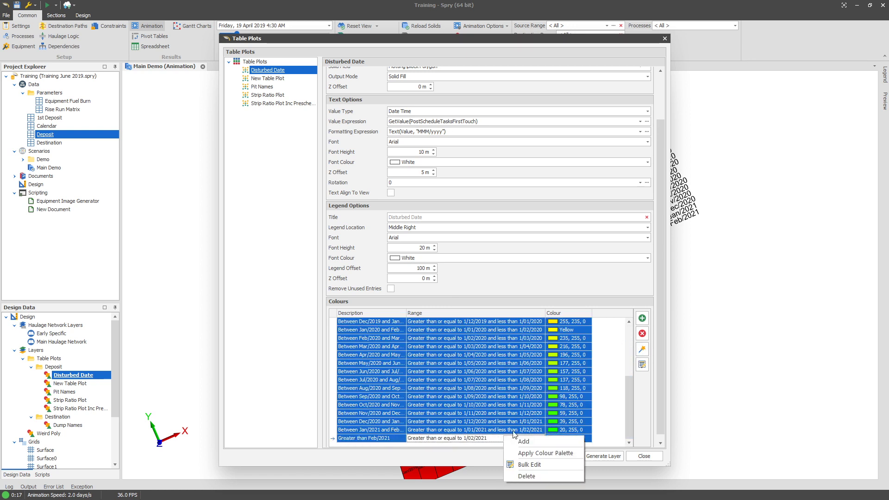
pyautogui.click(544, 453)
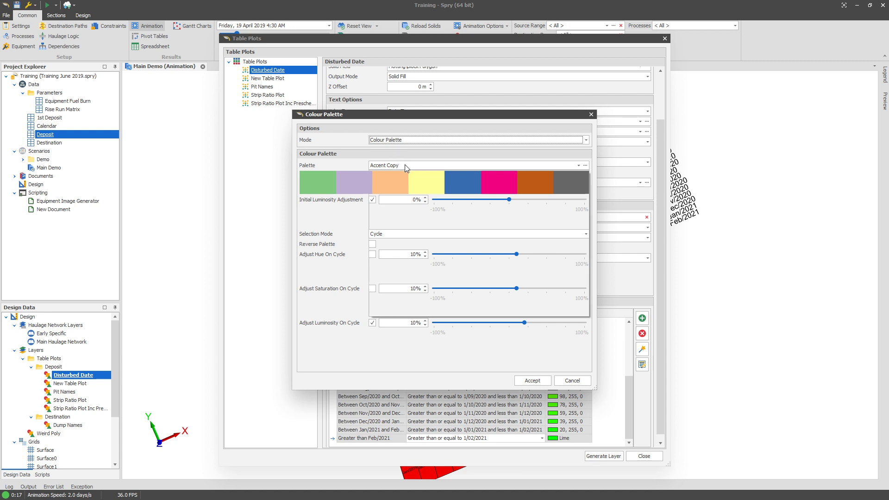
pyautogui.click(407, 165)
pyautogui.click(451, 278)
pyautogui.click(532, 381)
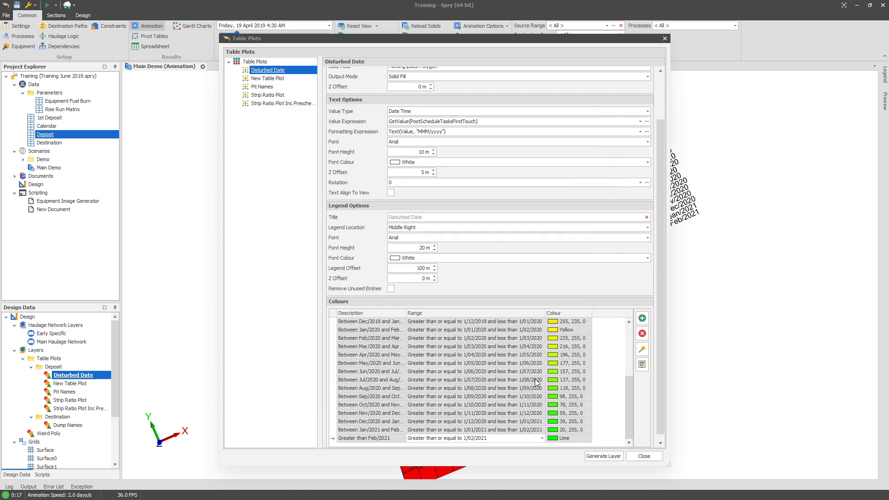
pyautogui.click(603, 456)
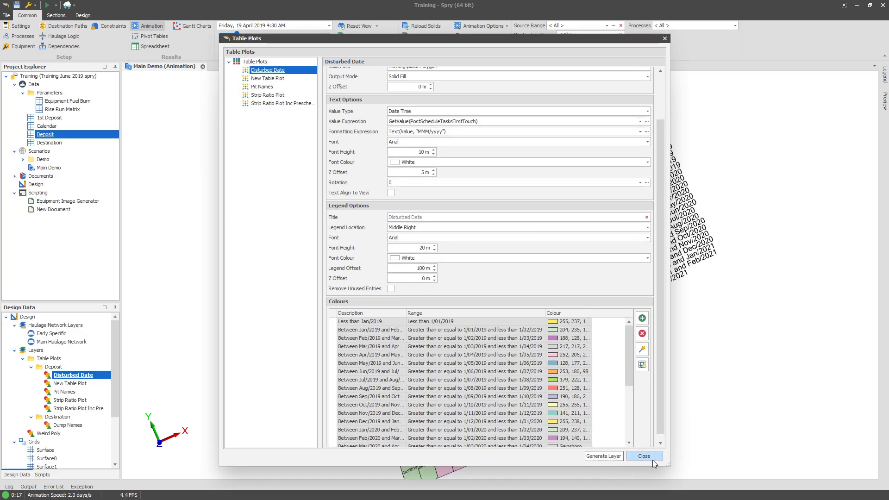
pyautogui.click(643, 455)
# Inspect the recoloured disturbed-date blocks and legend in the view.
pyautogui.scroll(3, 554, 189)
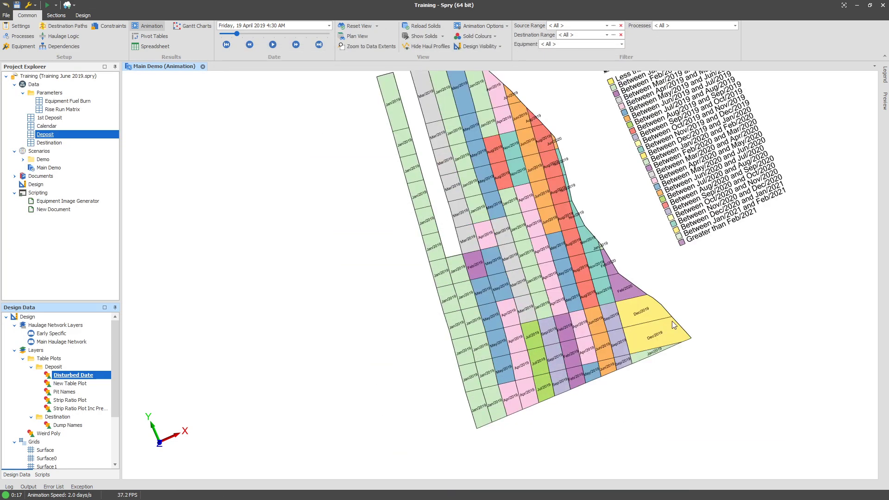
pyautogui.scroll(4, 554, 190)
pyautogui.moveTo(508, 246)
pyautogui.mouseDown()
pyautogui.moveTo(509, 199)
pyautogui.moveTo(489, 240)
pyautogui.moveTo(470, 225)
pyautogui.moveTo(457, 251)
pyautogui.mouseUp()
pyautogui.scroll(-1, 509, 199)
pyautogui.scroll(-2, 509, 199)
pyautogui.scroll(-3, 489, 240)
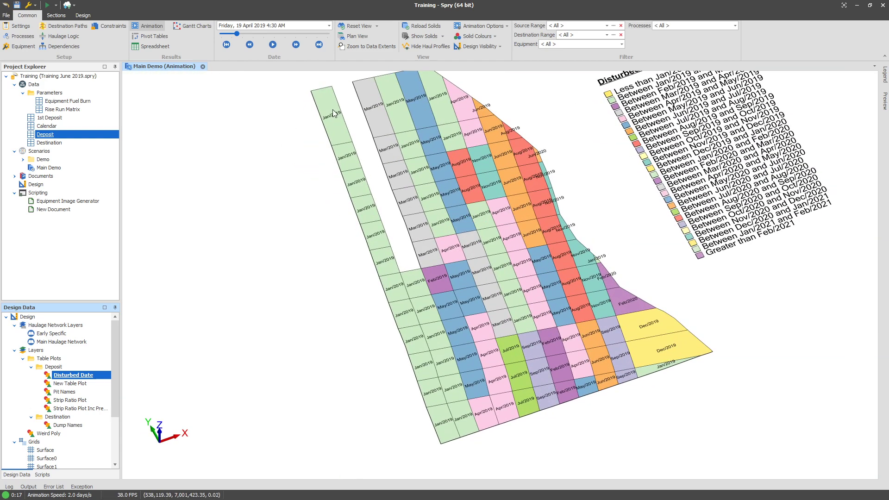
pyautogui.moveTo(584, 206); pyautogui.dragTo(487, 222)
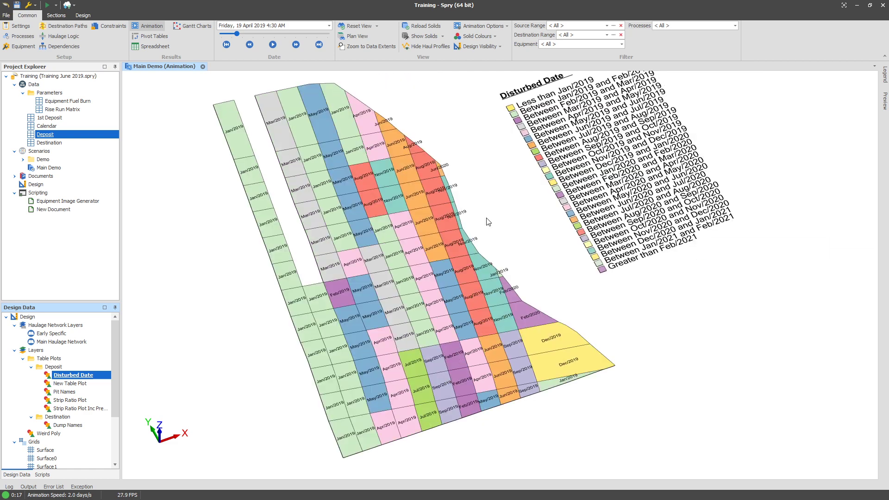
pyautogui.moveTo(591, 216)
pyautogui.mouseDown()
pyautogui.moveTo(571, 223)
pyautogui.moveTo(568, 250)
pyautogui.mouseUp()
pyautogui.scroll(-2, 570, 220)
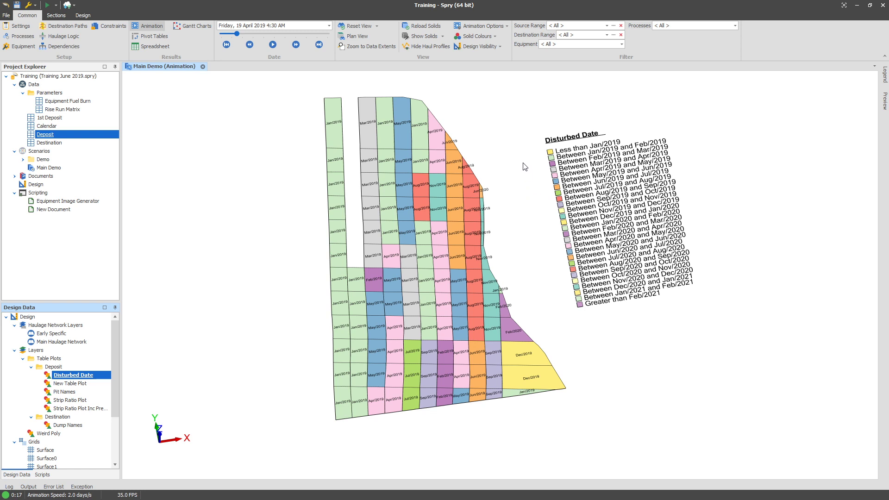
pyautogui.moveTo(525, 166); pyautogui.dragTo(495, 184)
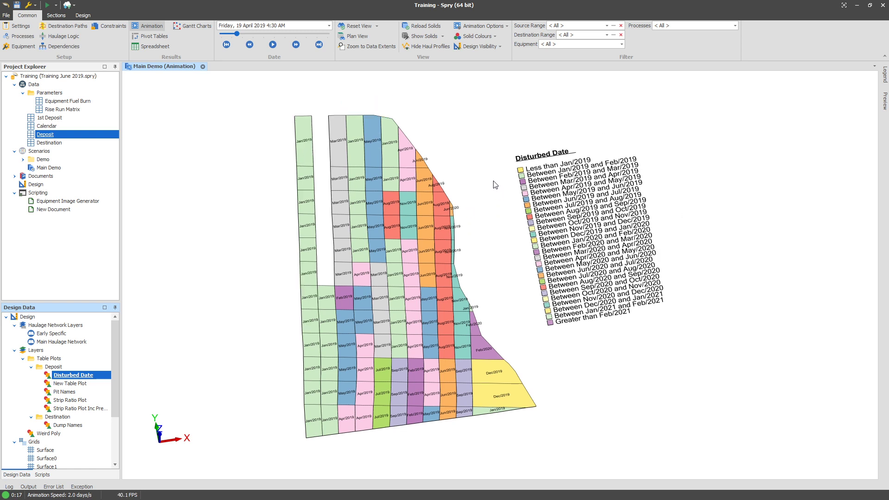
pyautogui.rightClick(154, 65)
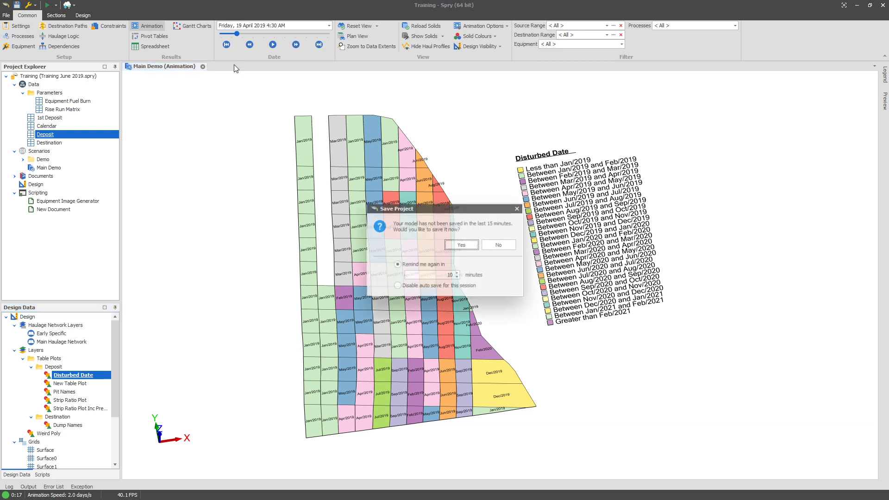
# Save the project and move the settings document into a new vertical tab group beside the animation.
pyautogui.click(459, 244)
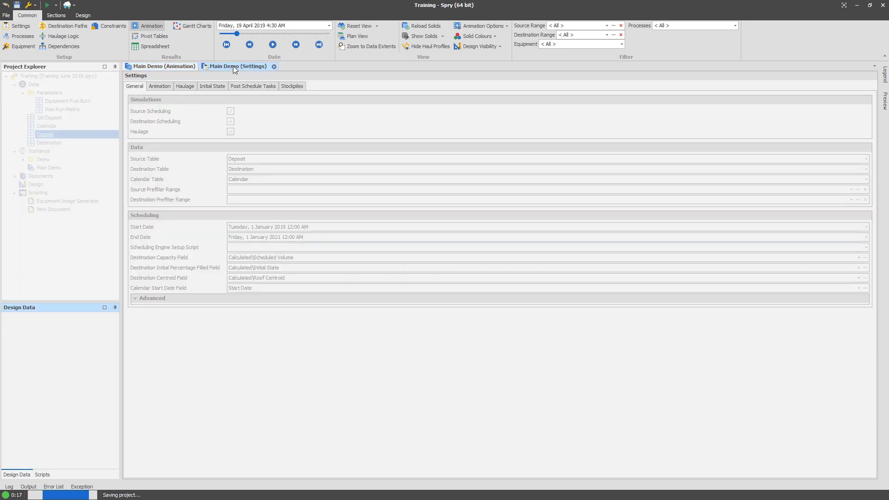
pyautogui.rightClick(232, 66)
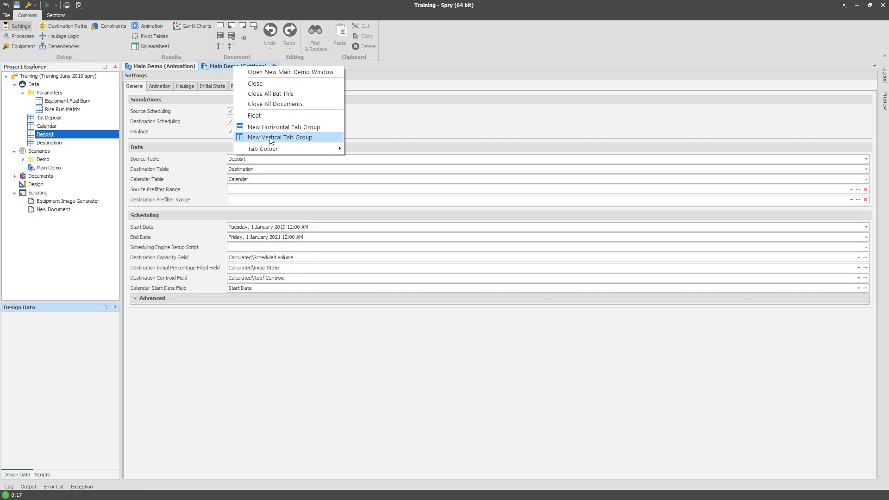
pyautogui.click(271, 137)
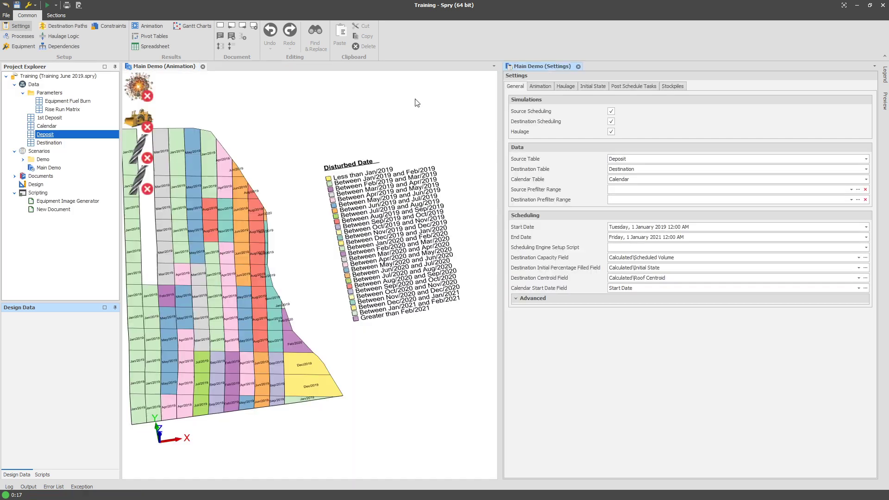
# Add a new Generate Table Plot post-schedule task named Disturbed Areas.
pyautogui.click(639, 88)
pyautogui.rightClick(582, 95)
pyautogui.moveTo(594, 103)
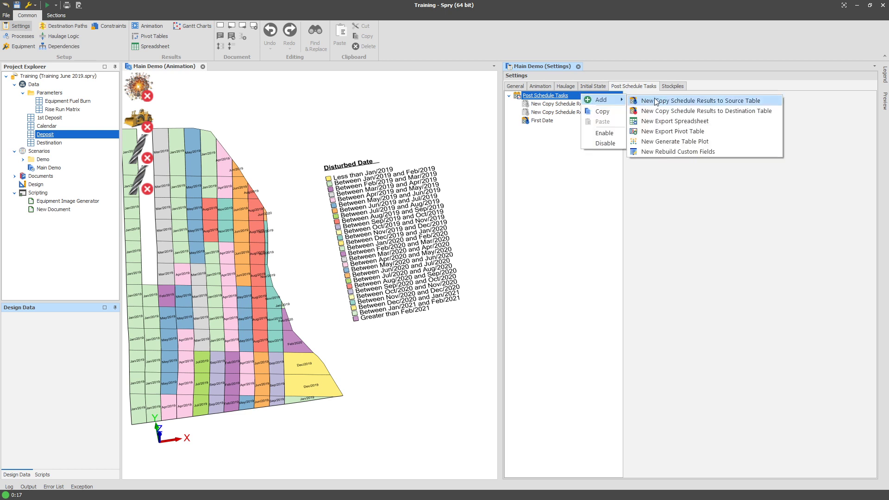
pyautogui.click(667, 144)
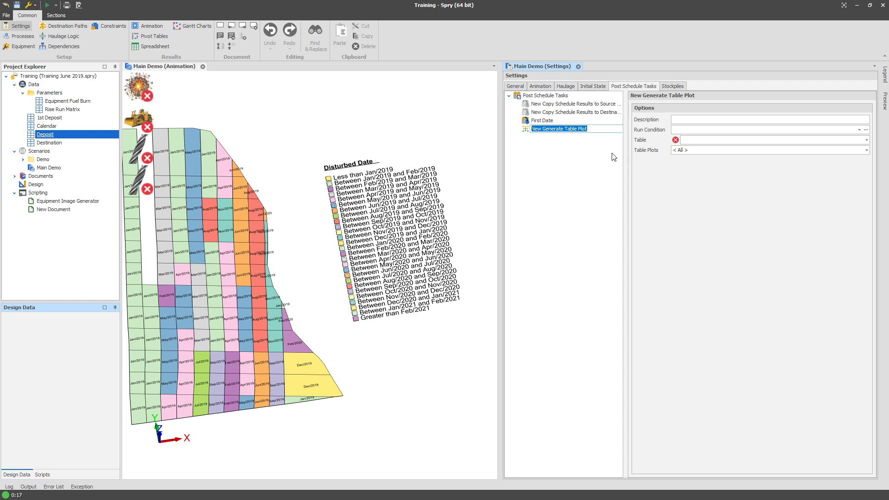
pyautogui.write('D')
pyautogui.write('isturbed Areas')
pyautogui.press('Return')
# Set the Disturbed Areas task's table to Deposit and its table plot to Disturbed Date.
pyautogui.click(696, 144)
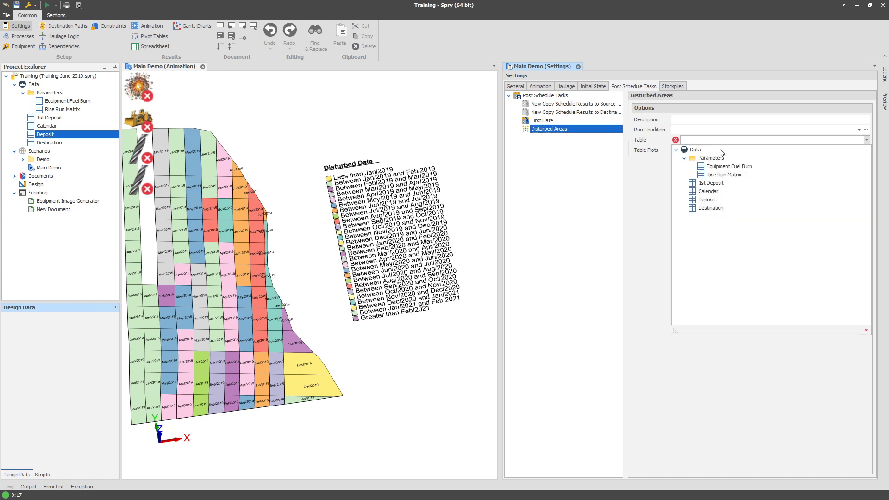
pyautogui.click(712, 199)
pyautogui.click(711, 151)
pyautogui.click(711, 160)
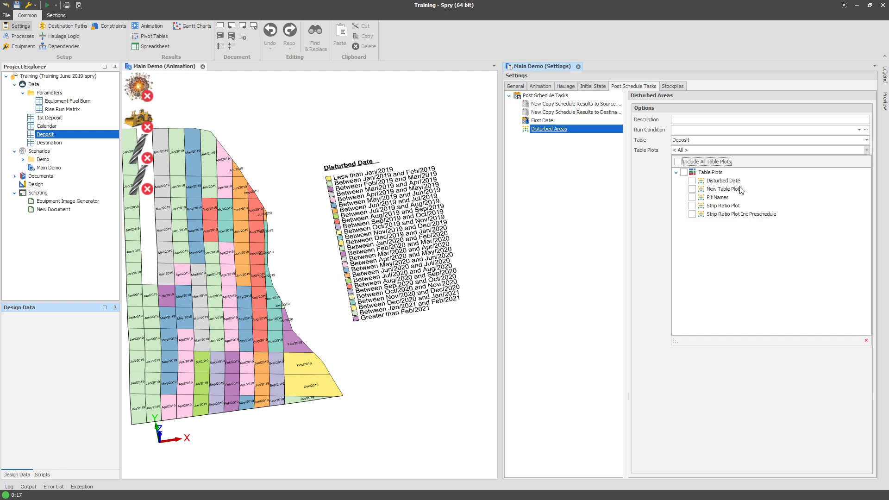
pyautogui.click(692, 181)
pyautogui.click(680, 147)
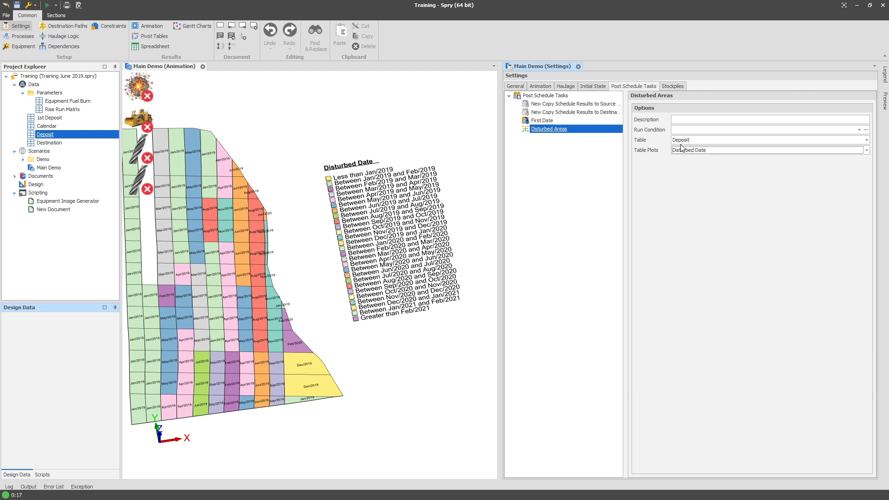
# Copy the RunSourceScheduling run condition from the First Date task into the Disturbed Areas task.
pyautogui.click(688, 131)
pyautogui.click(569, 120)
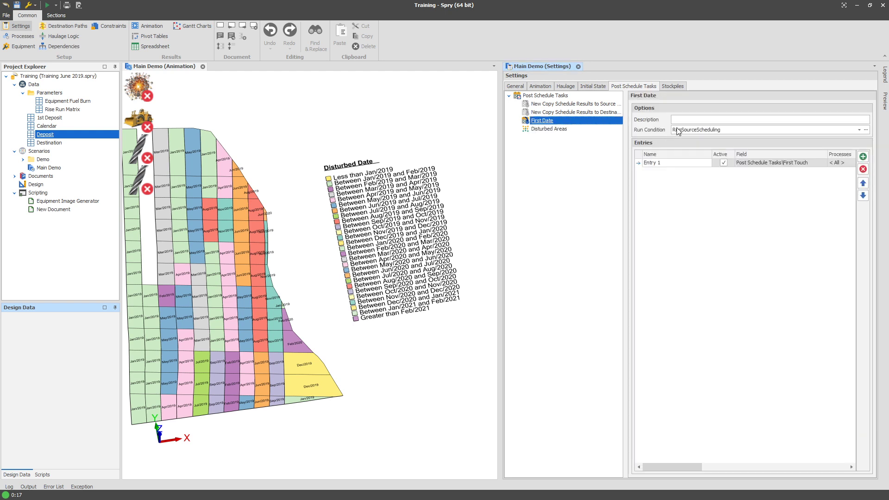
pyautogui.click(690, 131)
pyautogui.click(551, 129)
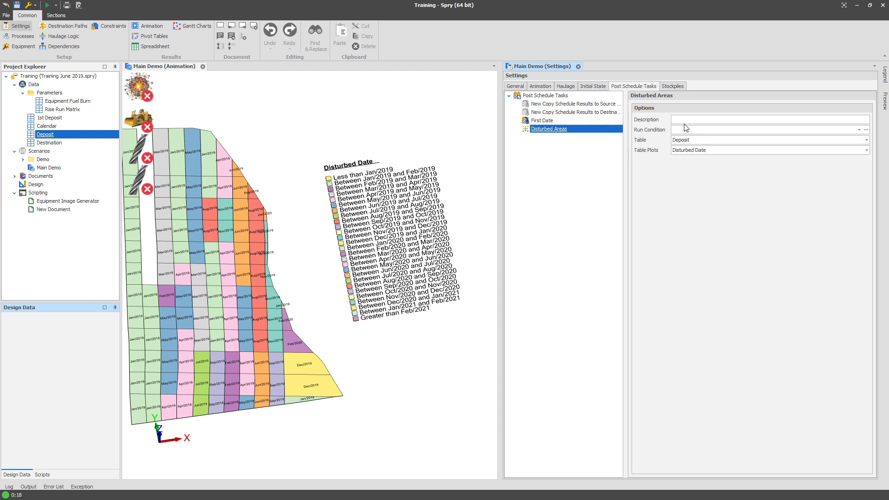
pyautogui.click(686, 132)
pyautogui.write('RunSourceScheduling')
pyautogui.click(554, 175)
pyautogui.click(324, 206)
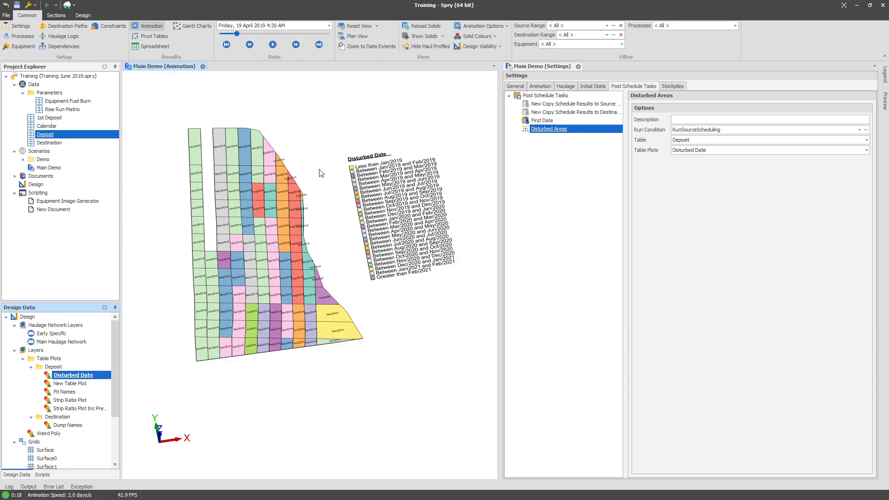
pyautogui.click(574, 202)
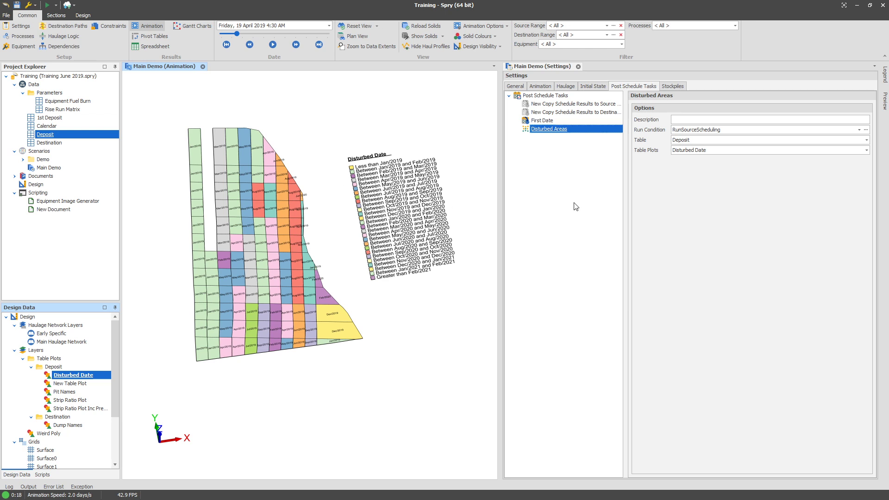
# Disable the CAT6040 excavator in the equipment list and rerun the schedule.
pyautogui.click(23, 46)
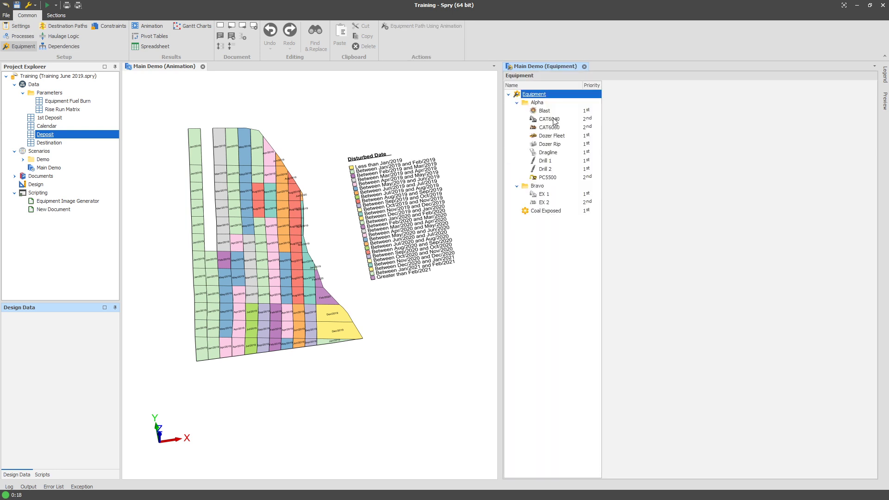
pyautogui.rightClick(555, 122)
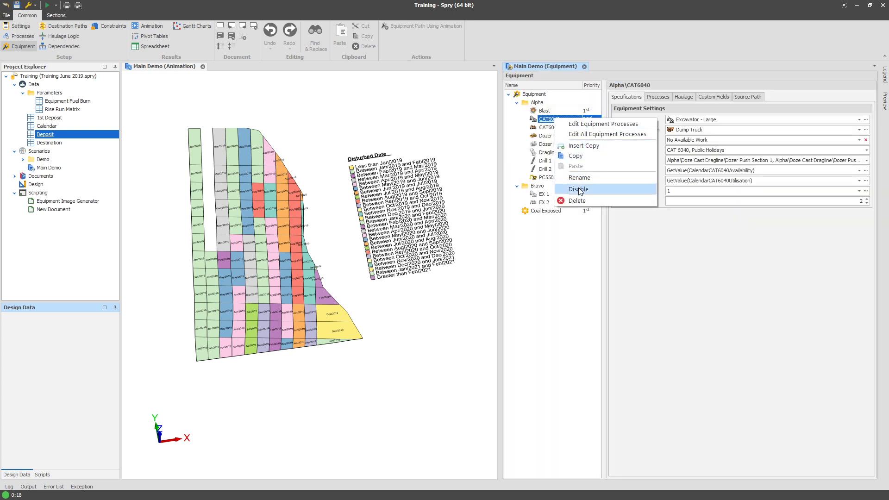
pyautogui.click(577, 248)
pyautogui.click(351, 129)
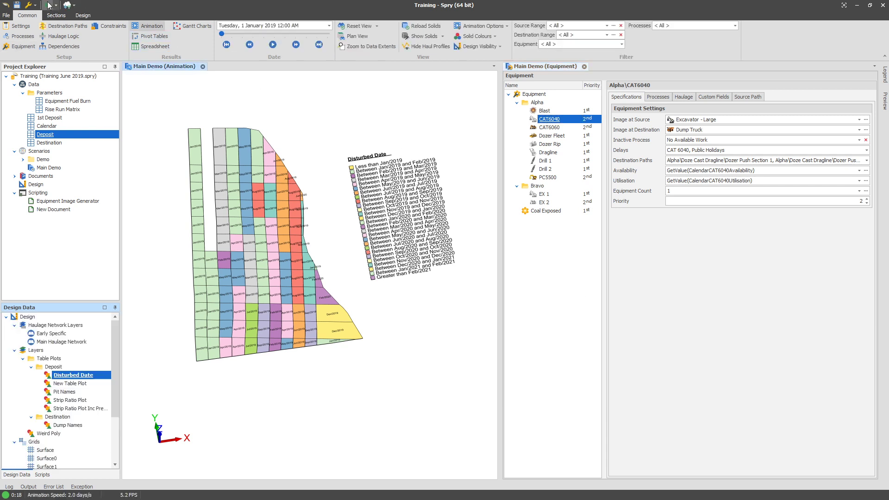
pyautogui.click(48, 6)
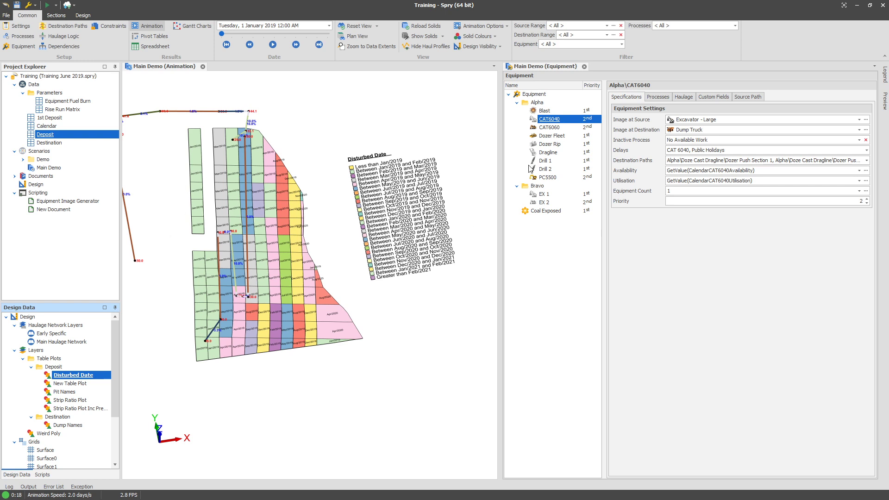
# Disable the CAT6060 excavator as well and rerun the schedule.
pyautogui.rightClick(553, 131)
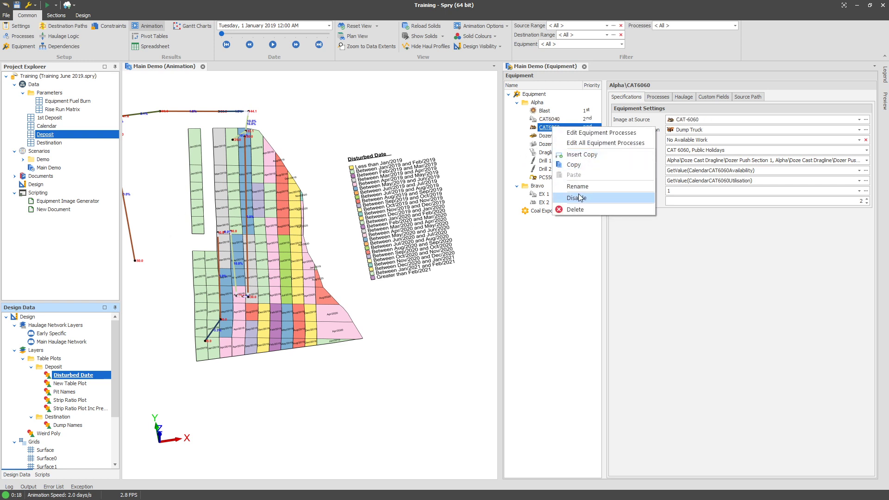
pyautogui.click(602, 196)
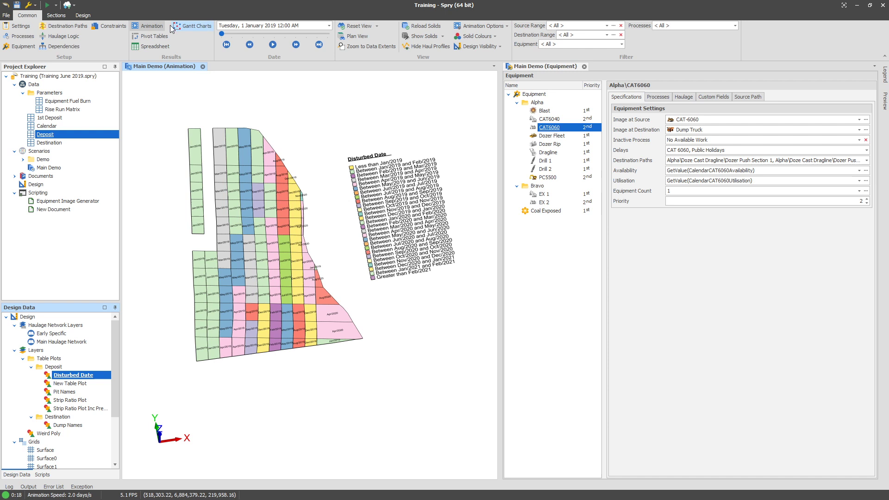
pyautogui.click(47, 5)
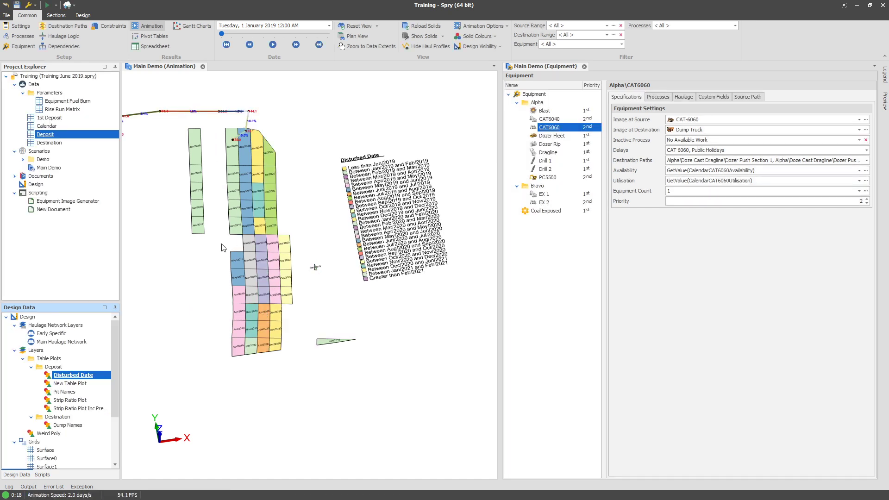
# Re-enable the CAT6060 and CAT6040 excavators and rerun the schedule.
pyautogui.rightClick(553, 131)
pyautogui.click(572, 198)
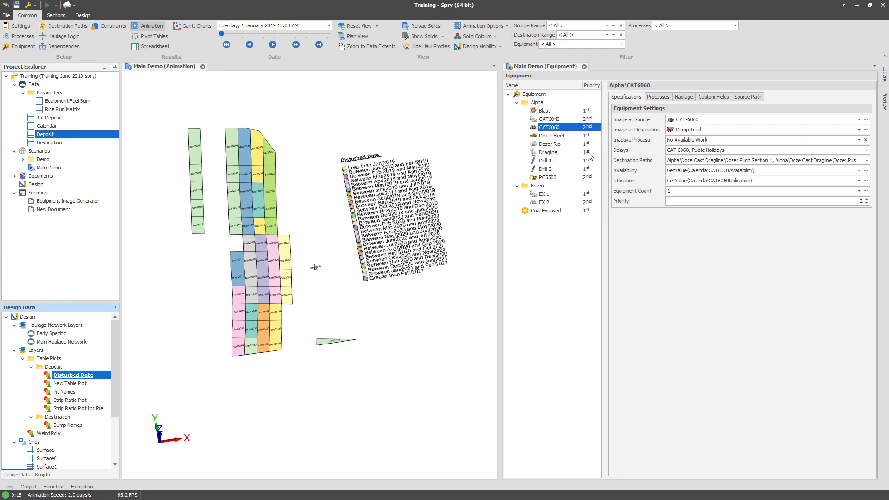
pyautogui.rightClick(567, 119)
pyautogui.click(584, 189)
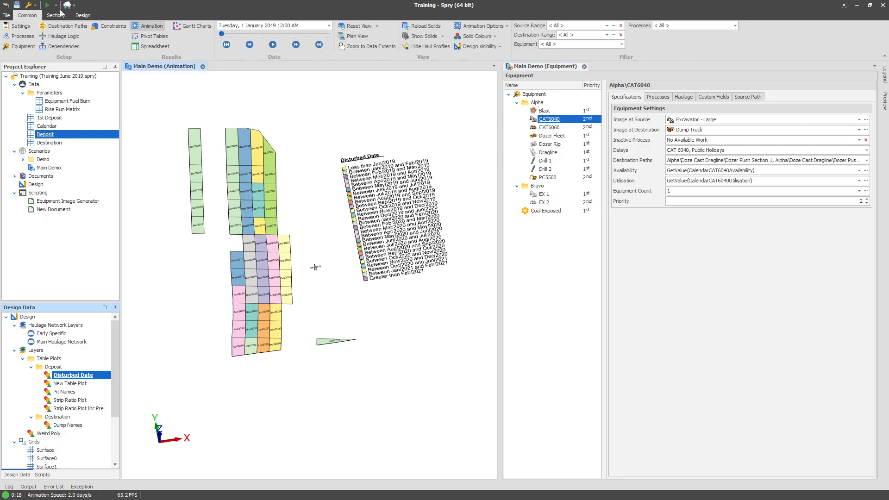
pyautogui.click(50, 5)
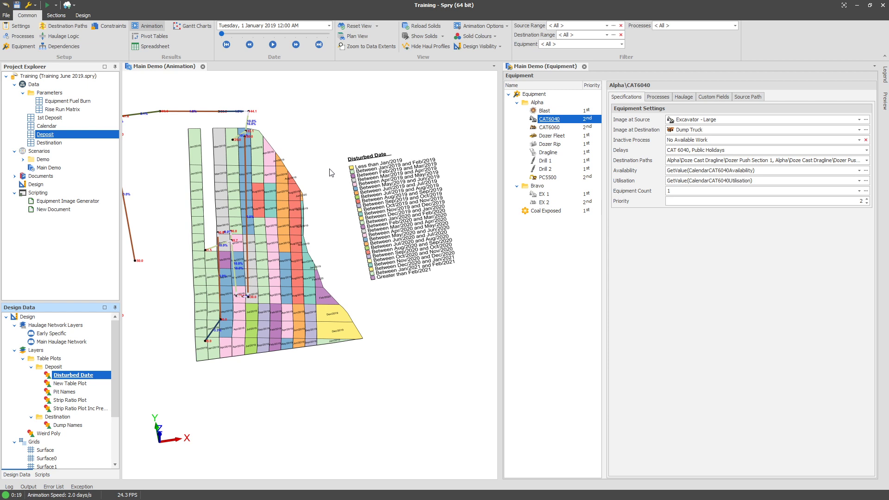
pyautogui.click(542, 259)
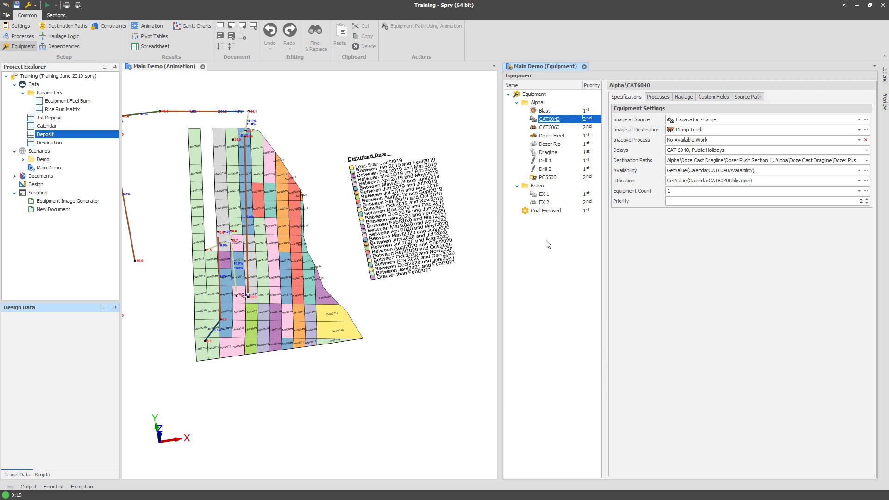
pyautogui.moveTo(502, 218); pyautogui.dragTo(451, 233)
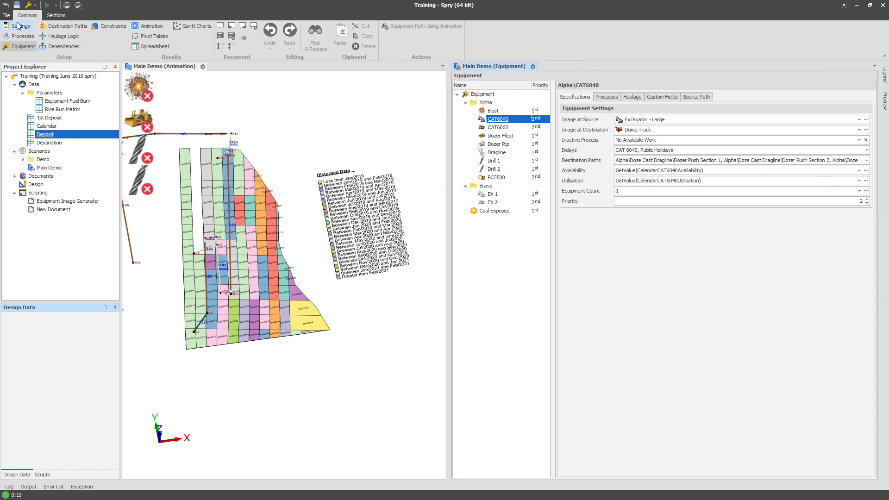
pyautogui.click(57, 143)
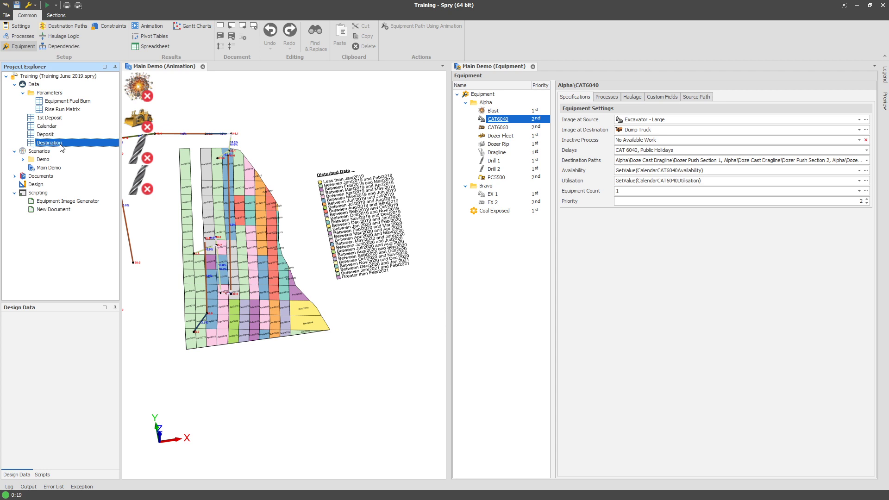
pyautogui.rightClick(60, 144)
pyautogui.moveTo(82, 207)
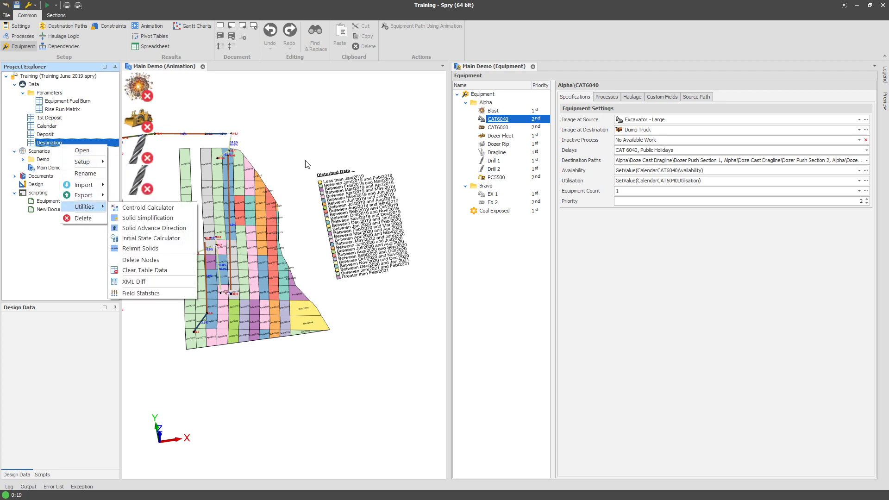
pyautogui.click(475, 75)
# Add a new Copy Schedule Results to Destination Table post-schedule task named First and Last Touch.
pyautogui.click(26, 26)
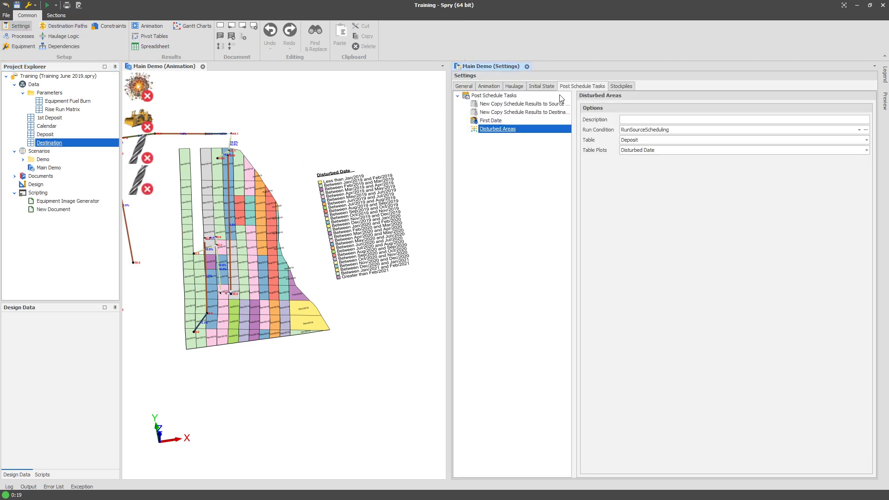
pyautogui.click(503, 96)
pyautogui.rightClick(503, 97)
pyautogui.moveTo(523, 103)
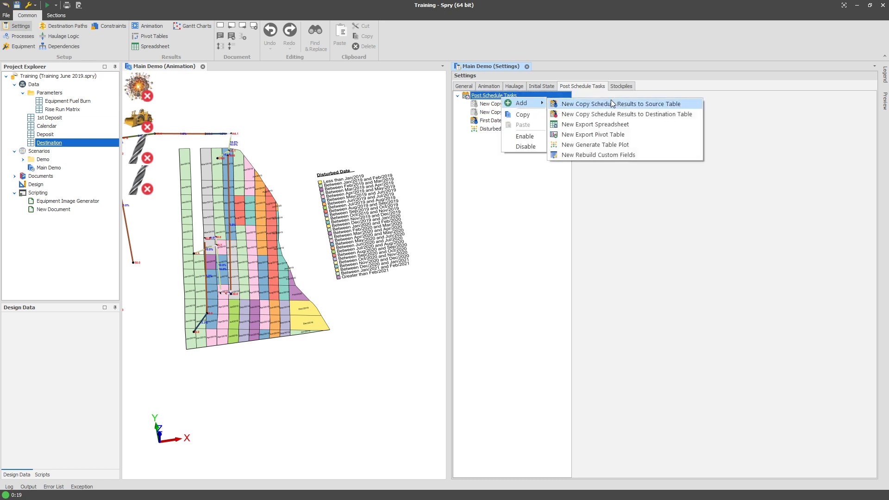
pyautogui.click(609, 115)
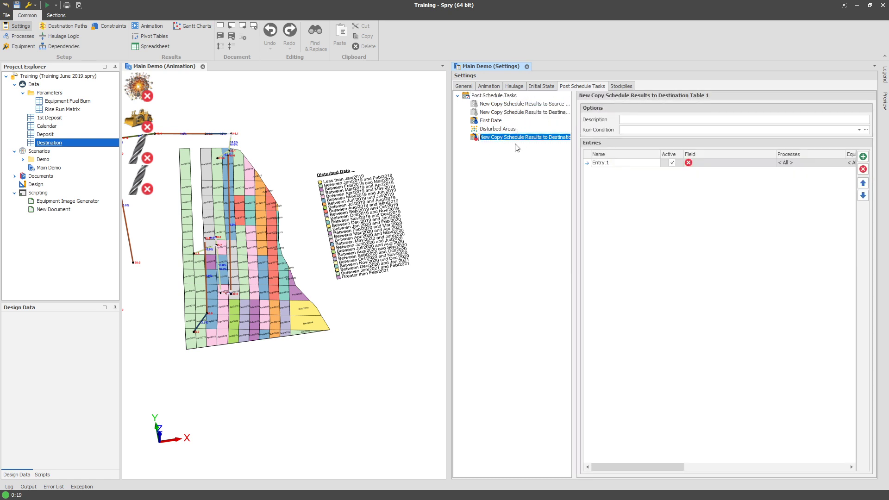
pyautogui.write('First and')
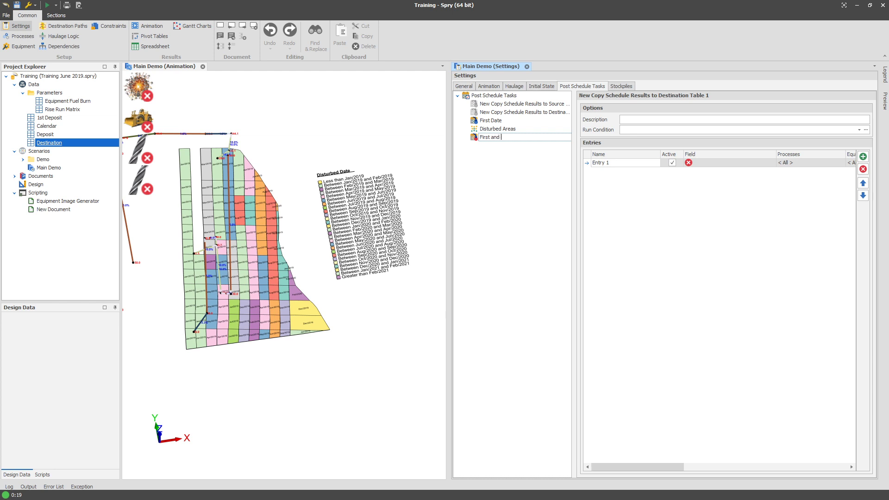
pyautogui.write(' Last Touch')
pyautogui.press('Return')
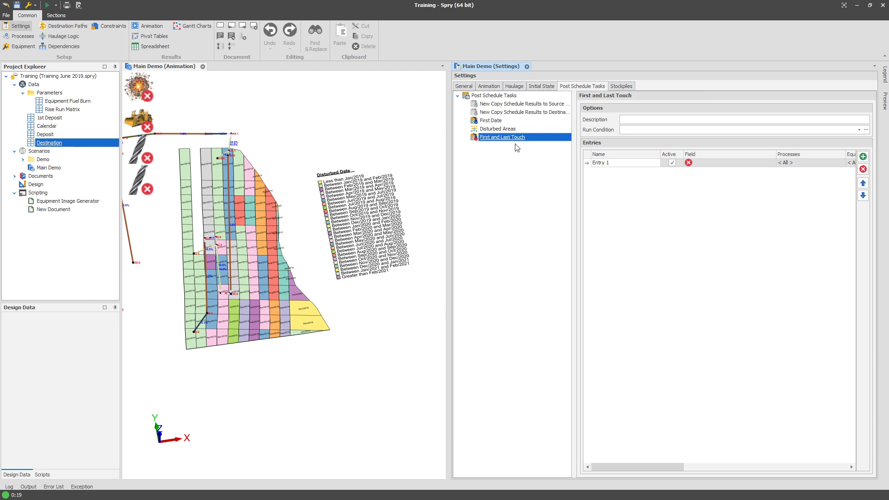
# Set the first entry's field to Post Schedule Tasks First Touch and add a second entry for Last Touch.
pyautogui.click(722, 165)
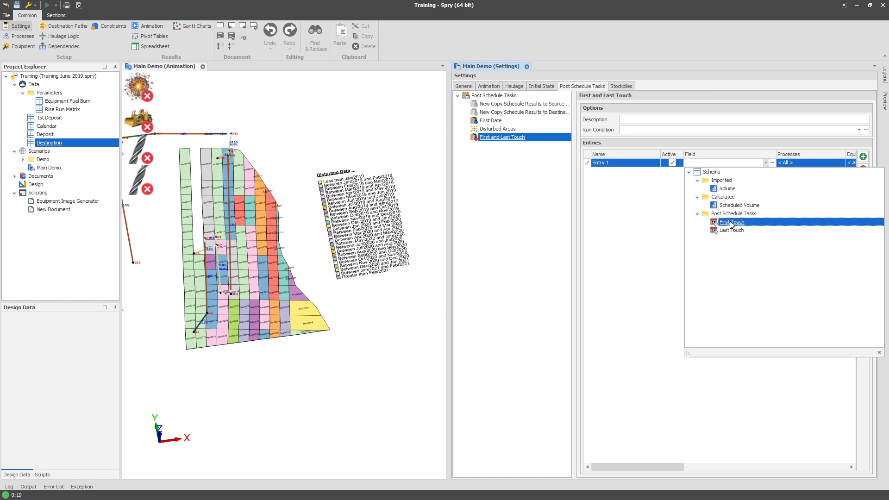
pyautogui.click(732, 223)
pyautogui.click(862, 157)
pyautogui.click(719, 170)
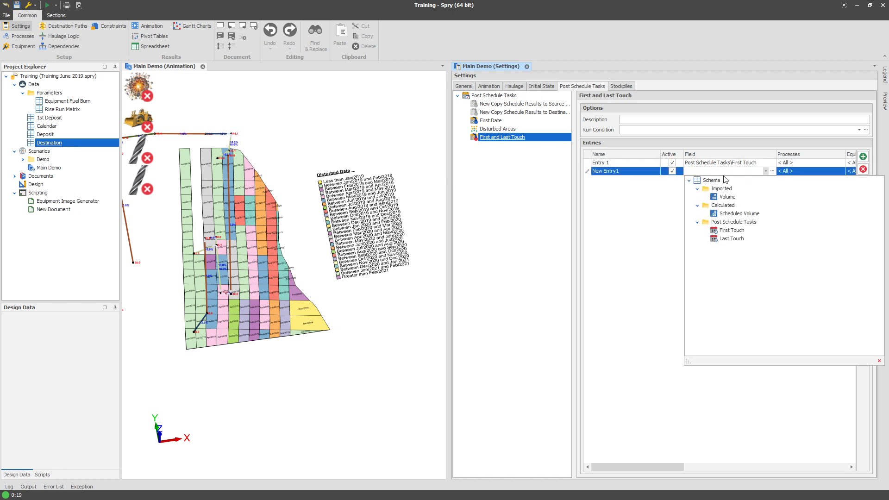
pyautogui.click(729, 239)
# Copy the First Date task's expression ScheduleMin(StartDate) into the First Touch entry's value expression.
pyautogui.moveTo(451, 162); pyautogui.dragTo(317, 162)
pyautogui.click(372, 121)
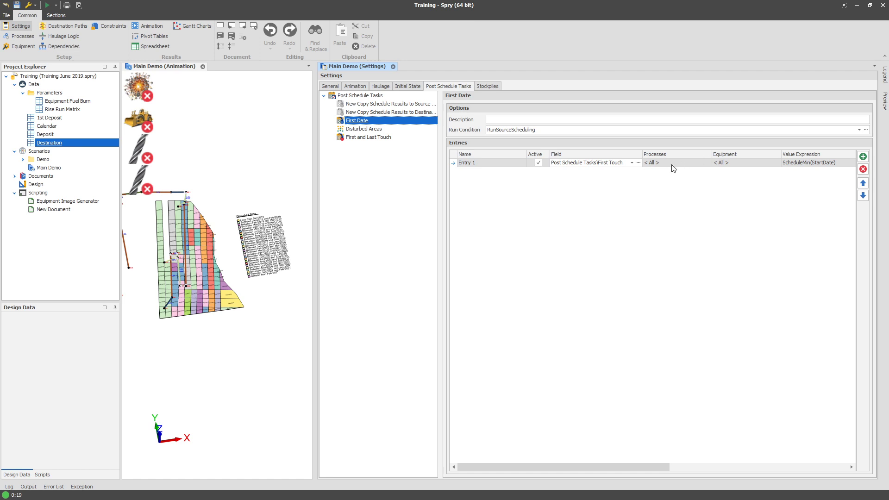
pyautogui.click(819, 163)
pyautogui.hotkey('ctrl', 'c')
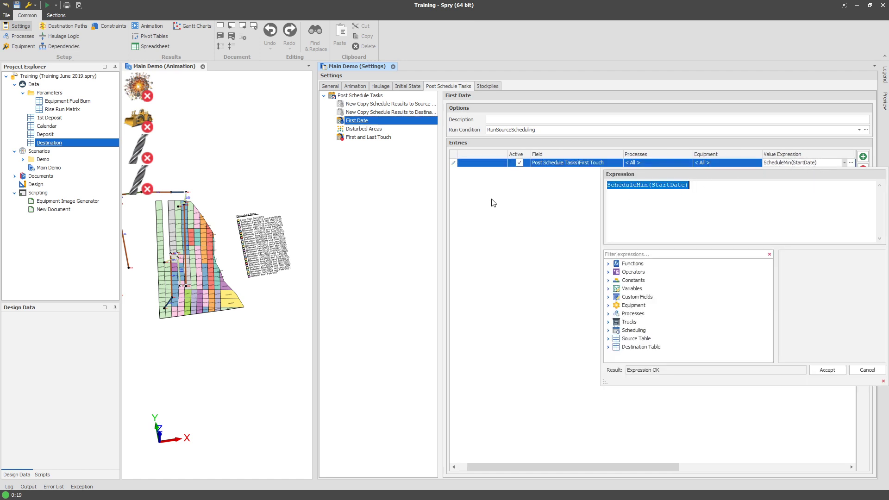
pyautogui.click(491, 199)
pyautogui.click(349, 137)
pyautogui.click(792, 161)
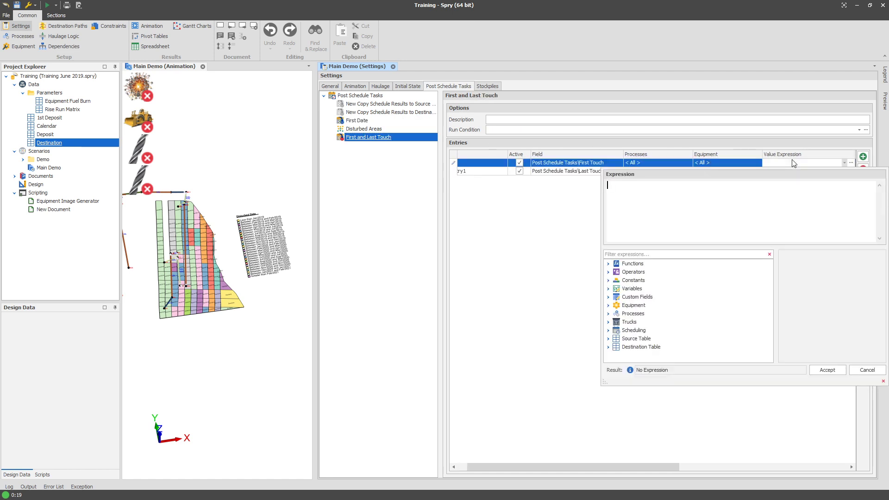
pyautogui.hotkey('ctrl', 'v')
pyautogui.click(595, 211)
# Set the Last Touch entry's value expression to ScheduleMax(EndDate).
pyautogui.click(785, 174)
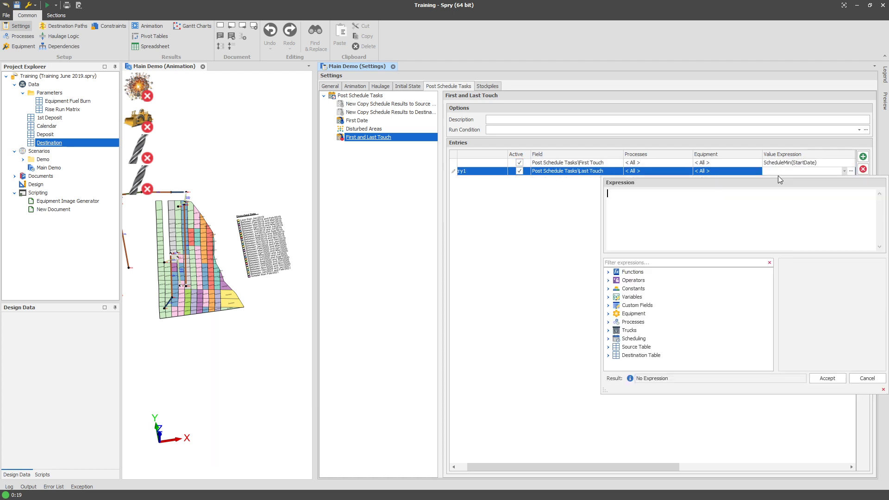
pyautogui.hotkey('ctrl', 'v')
pyautogui.write('ax')
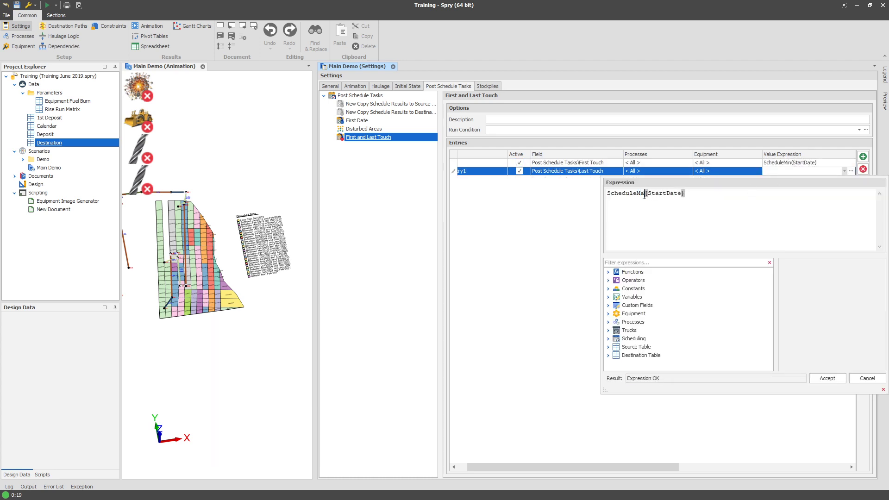
pyautogui.moveTo(651, 193); pyautogui.dragTo(671, 193)
pyautogui.write('End')
pyautogui.click(554, 241)
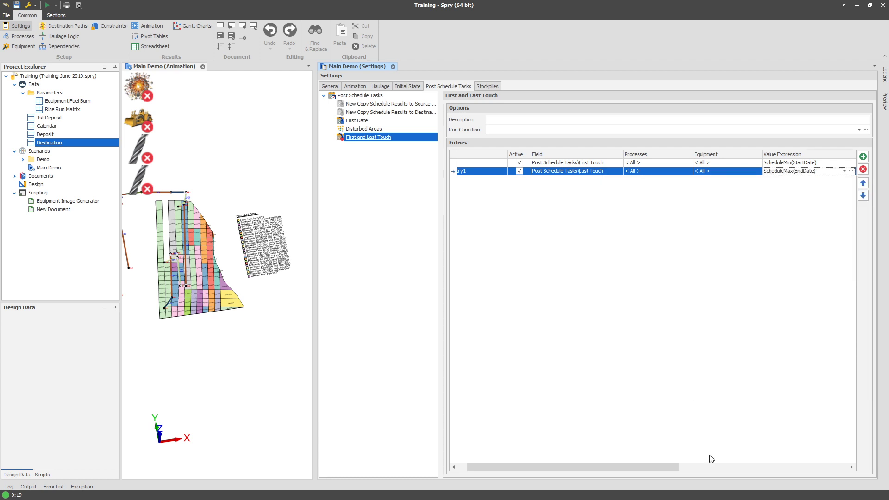
pyautogui.moveTo(642, 465)
pyautogui.mouseDown()
pyautogui.moveTo(822, 456)
pyautogui.moveTo(639, 466)
pyautogui.mouseUp()
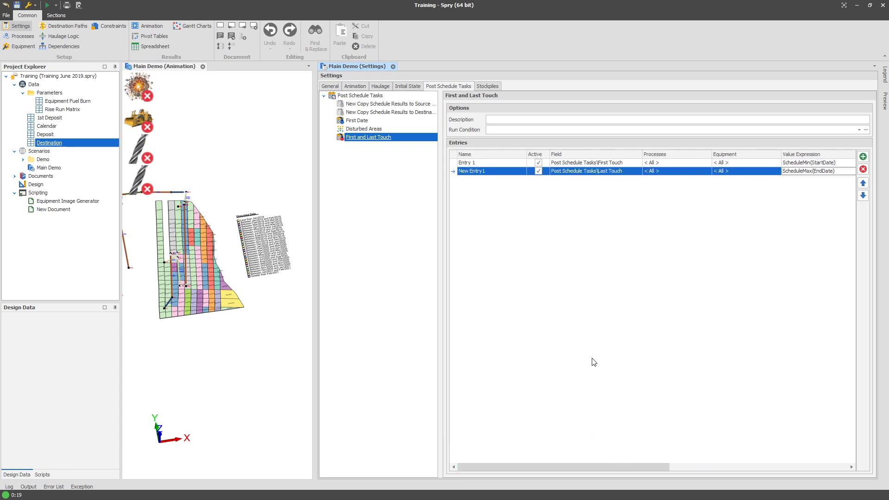
# Set the First and Last Touch task's run condition to RunDestinationScheduling.
pyautogui.click(521, 132)
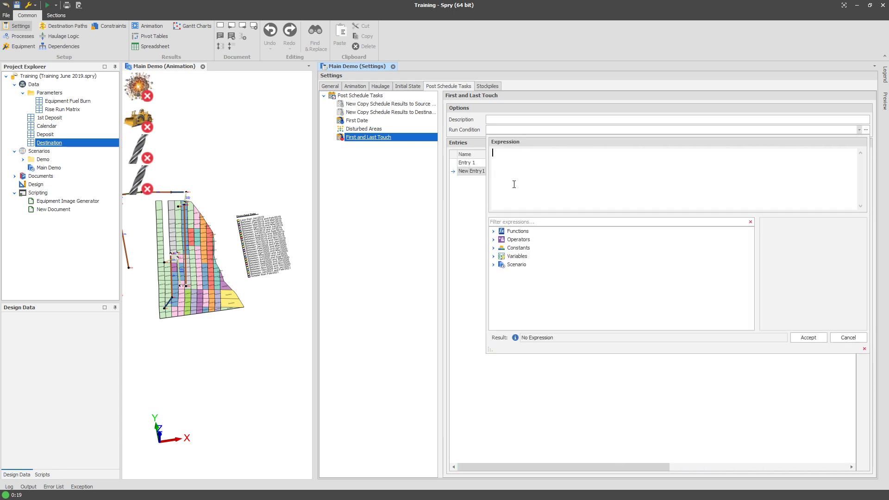
pyautogui.write('des')
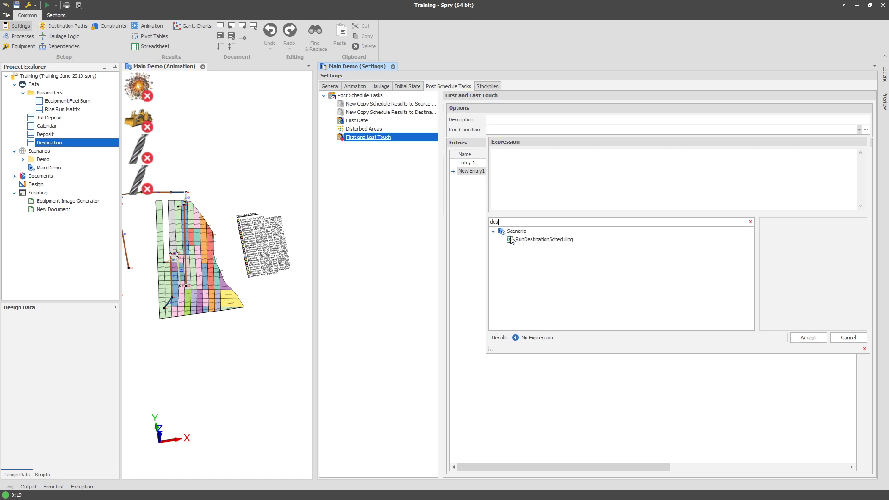
pyautogui.doubleClick(528, 239)
pyautogui.click(472, 206)
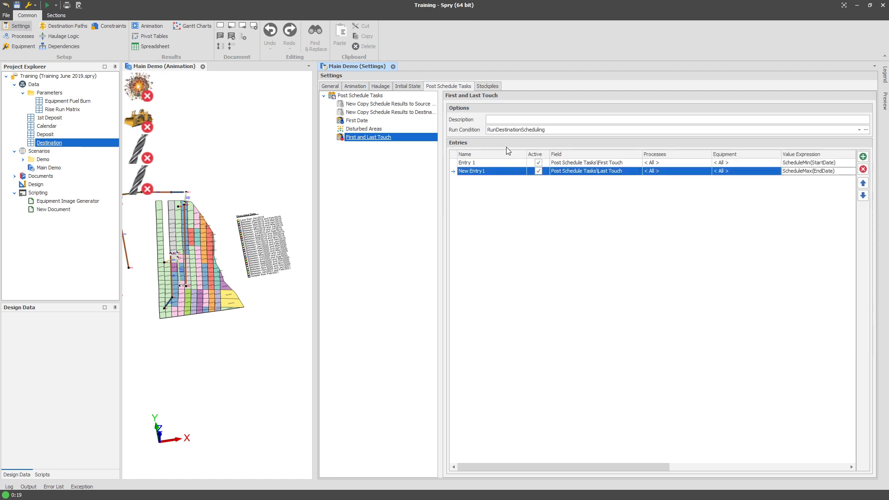
# Run the First and Last Touch post-schedule task.
pyautogui.click(397, 171)
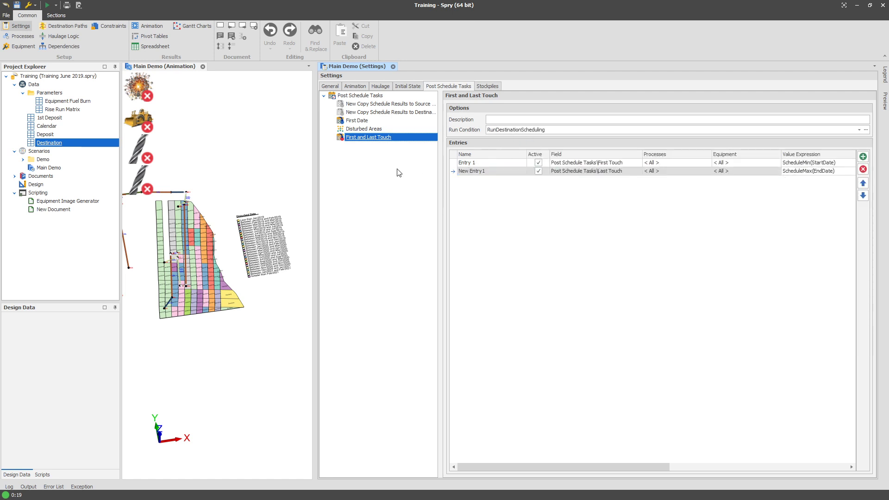
pyautogui.rightClick(392, 139)
pyautogui.click(399, 143)
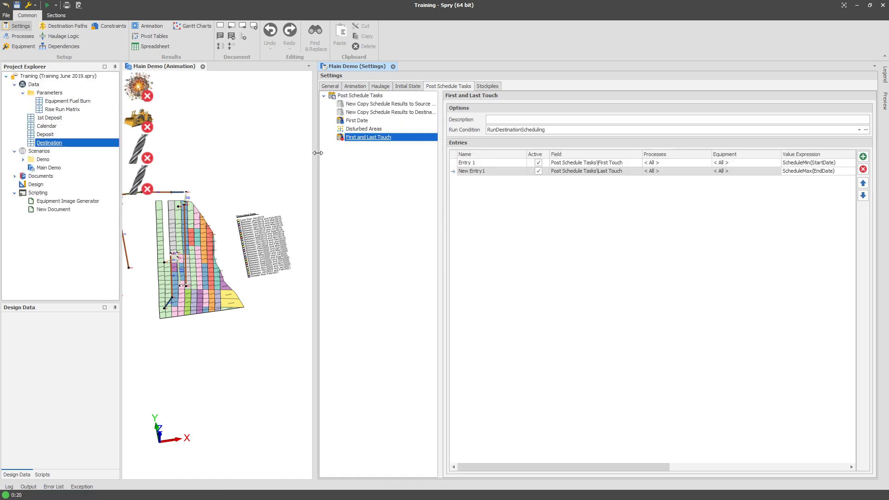
pyautogui.moveTo(317, 153); pyautogui.dragTo(401, 153)
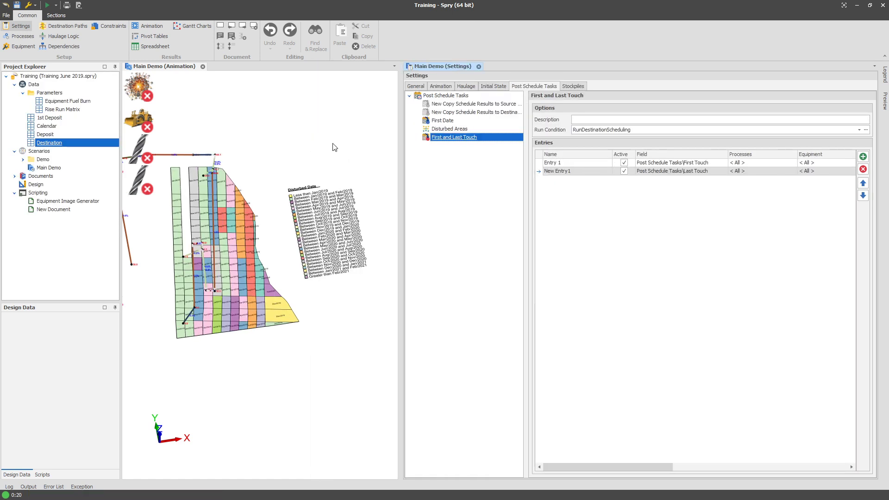
# Add a new table plot for the Destination table named Disturbed Area.
pyautogui.click(50, 144)
pyautogui.rightClick(50, 143)
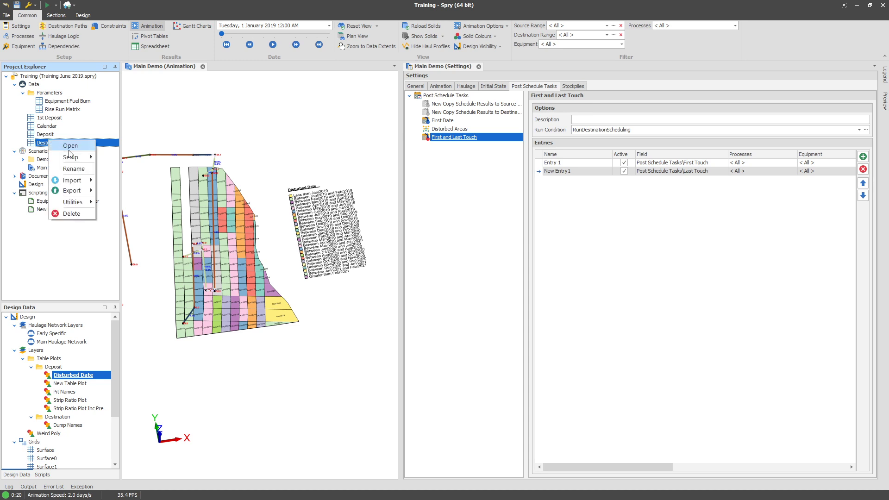
pyautogui.click(118, 193)
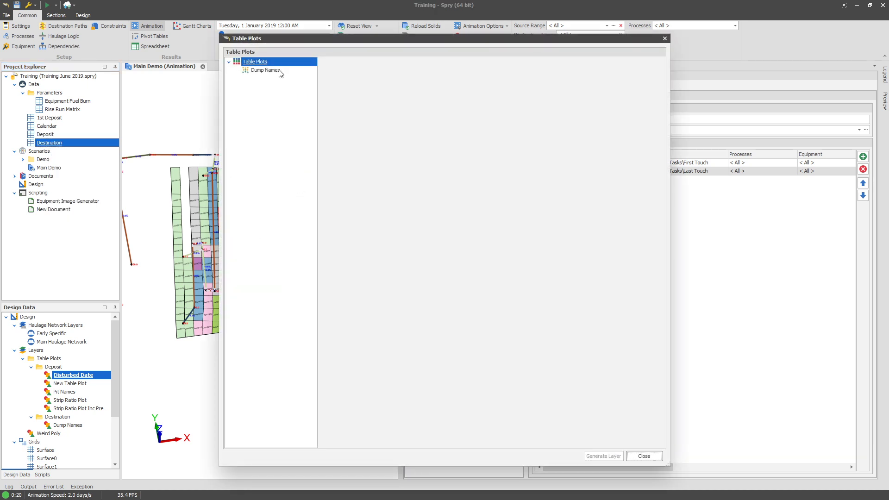
pyautogui.rightClick(282, 64)
pyautogui.moveTo(294, 69)
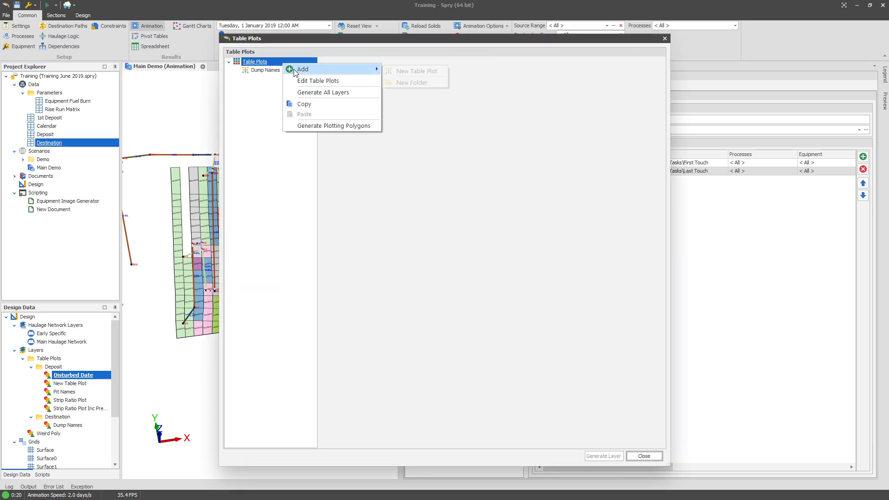
pyautogui.click(401, 72)
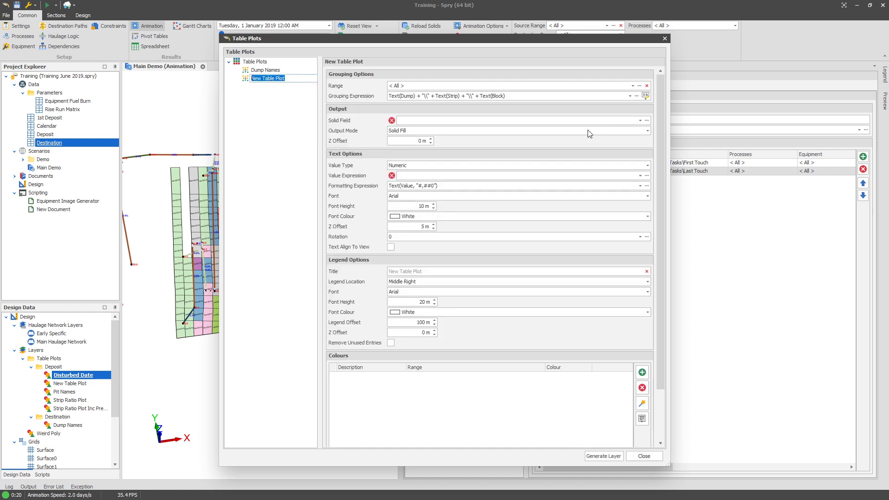
pyautogui.write('Disturbed Area')
pyautogui.press('Return')
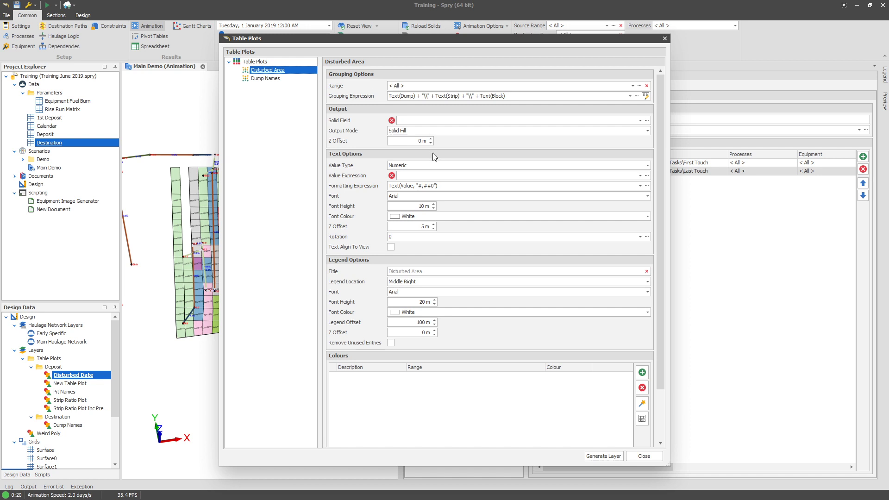
# Set the plot's solid field to Plotting\Dump Polygon and its value type to Date Time.
pyautogui.click(429, 122)
pyautogui.click(437, 164)
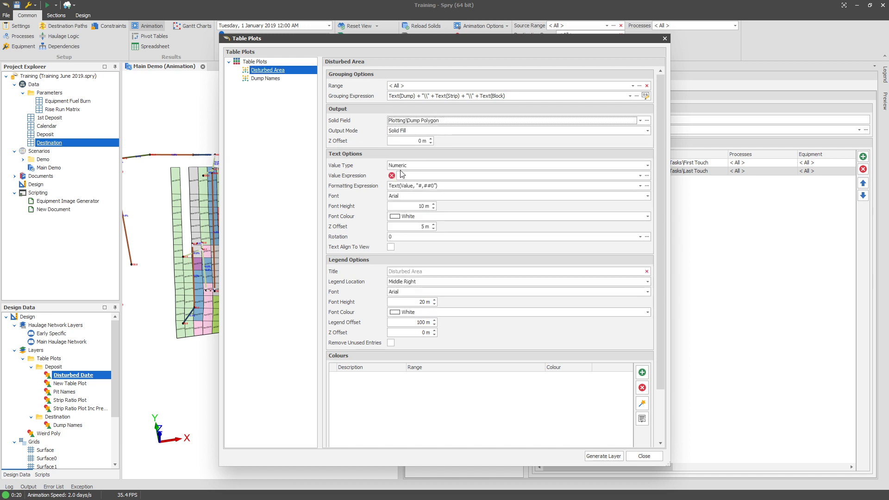
pyautogui.click(416, 165)
pyautogui.click(402, 176)
# Set the plot's value expression to GetValue(PostScheduleTasksFirstTouch).
pyautogui.click(412, 175)
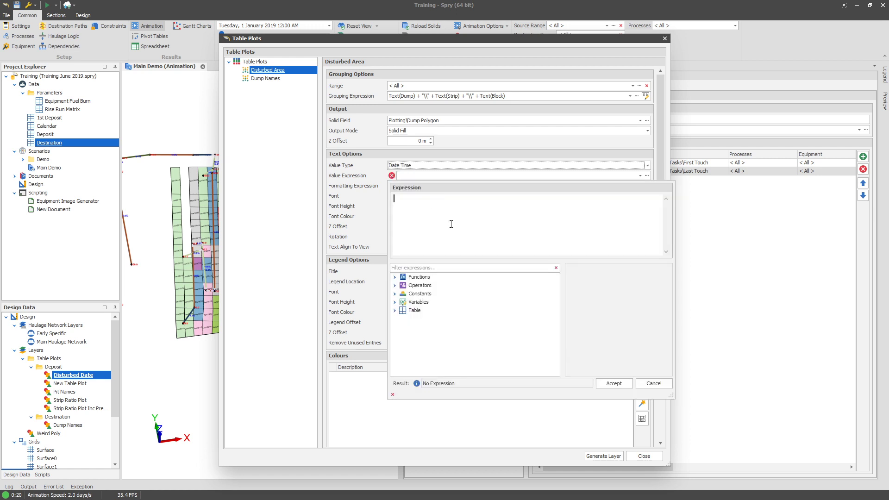
pyautogui.click(434, 268)
pyautogui.write('start')
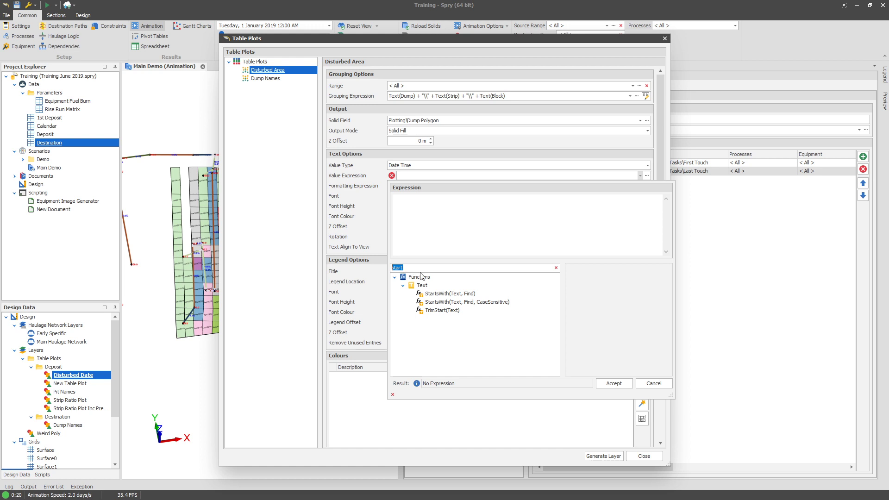
pyautogui.write('fir')
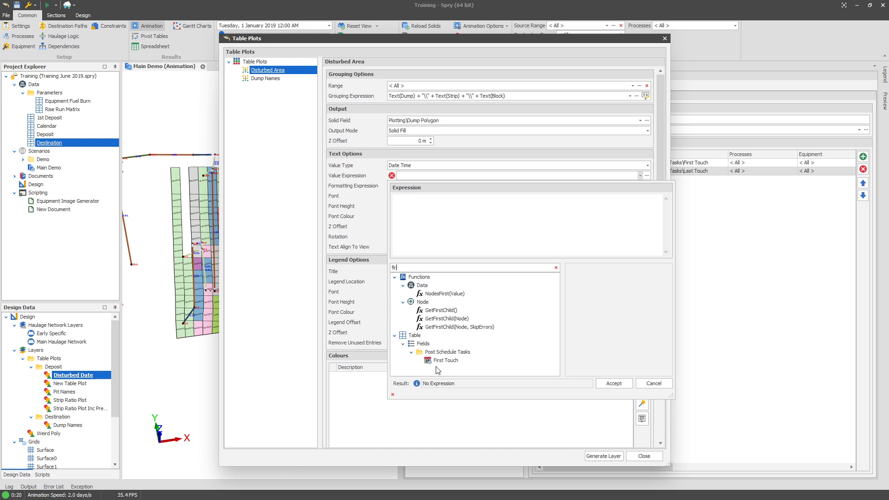
pyautogui.click(444, 360)
pyautogui.doubleClick(444, 360)
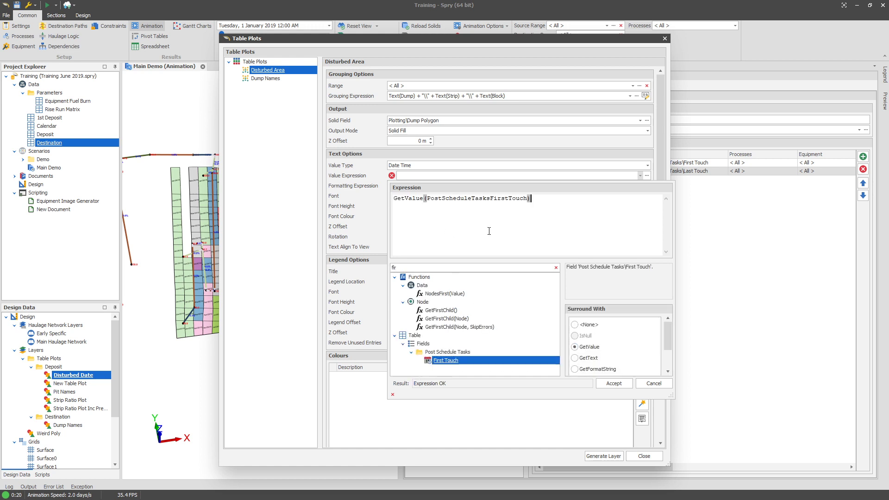
pyautogui.click(361, 210)
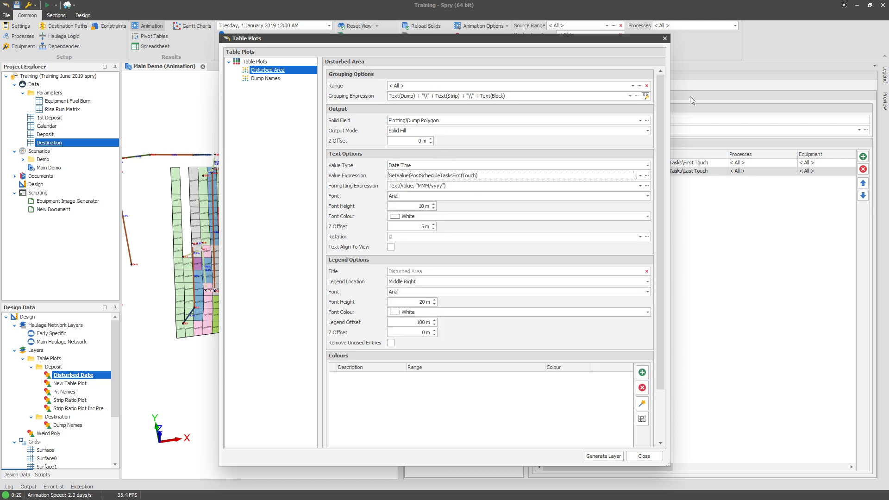
# Open the plot's range selector and add a new text range named Dumped.
pyautogui.click(640, 86)
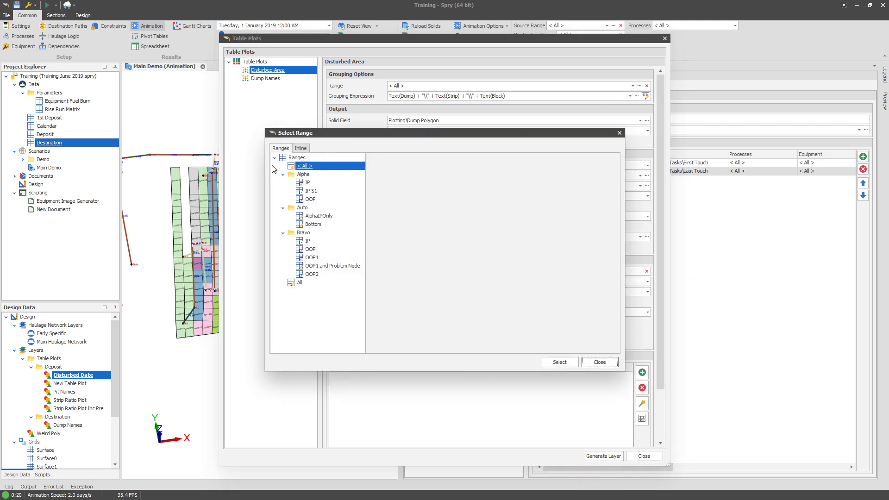
pyautogui.rightClick(299, 160)
pyautogui.moveTo(322, 165)
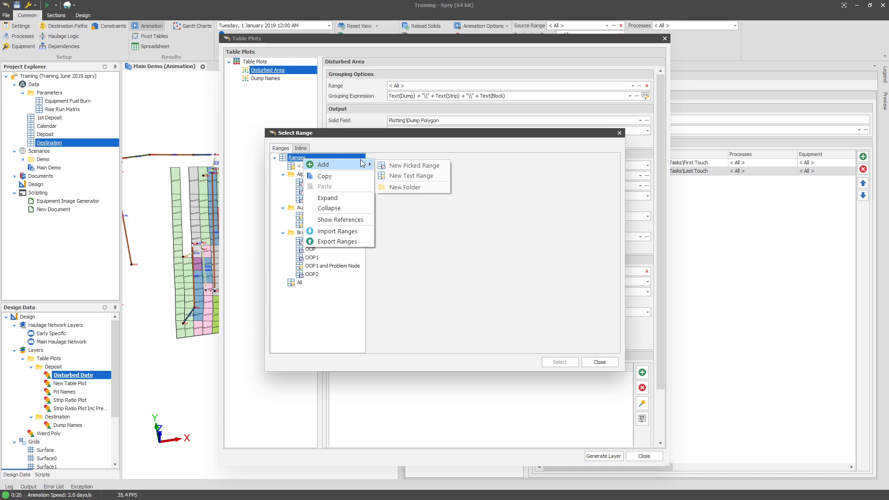
pyautogui.click(410, 177)
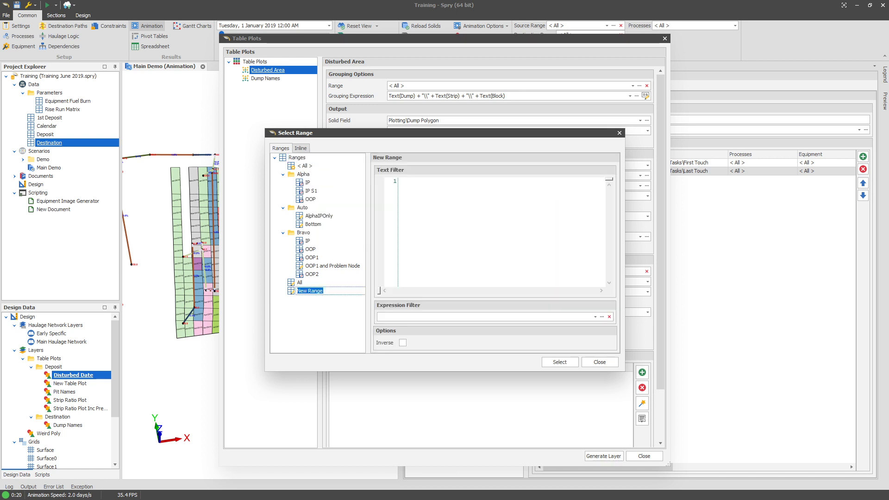
pyautogui.write('Dumped')
pyautogui.press('Return')
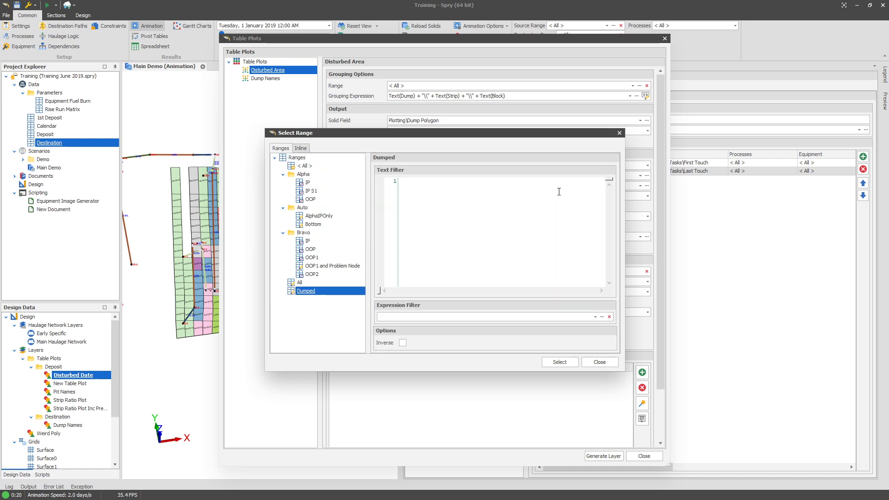
# Set the Dumped range's expression filter to GetValue(PostScheduleTasksFirstTouch)>#1 Jan 2000#.
pyautogui.click(412, 318)
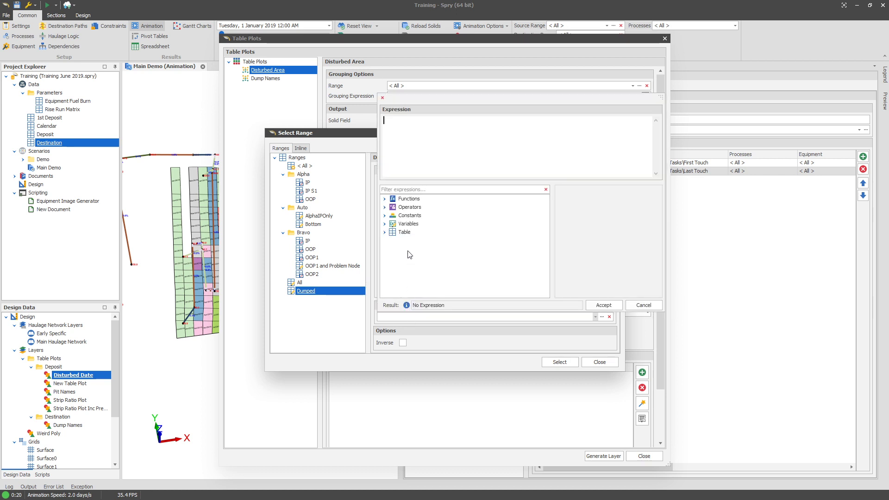
pyautogui.click(421, 189)
pyautogui.write('f')
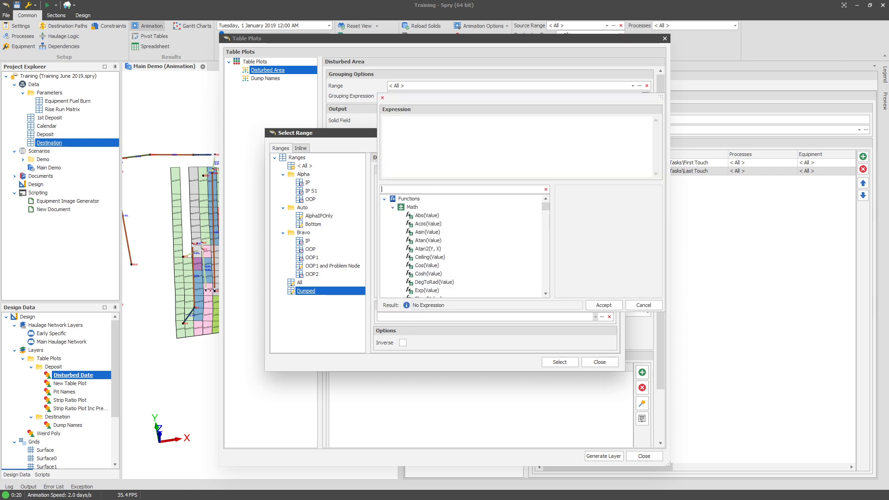
pyautogui.write('ate')
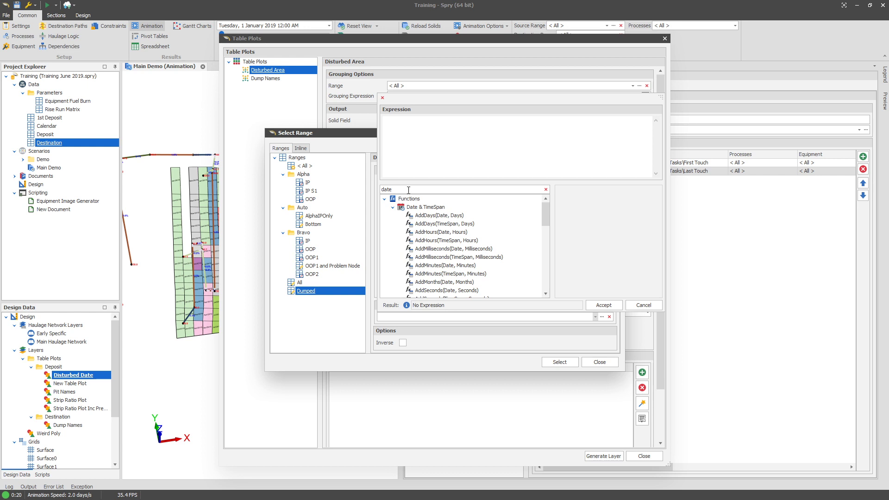
pyautogui.write('touch')
pyautogui.click(436, 224)
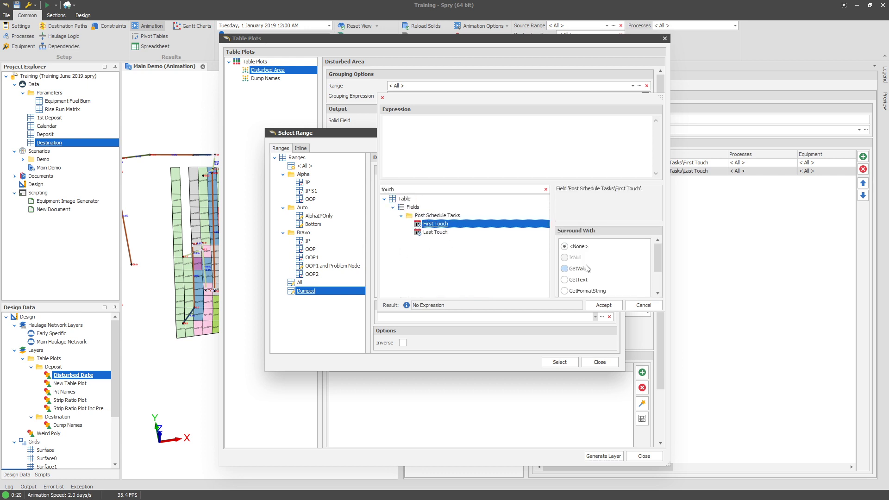
pyautogui.doubleClick(436, 225)
pyautogui.write('>#1 Jan 20')
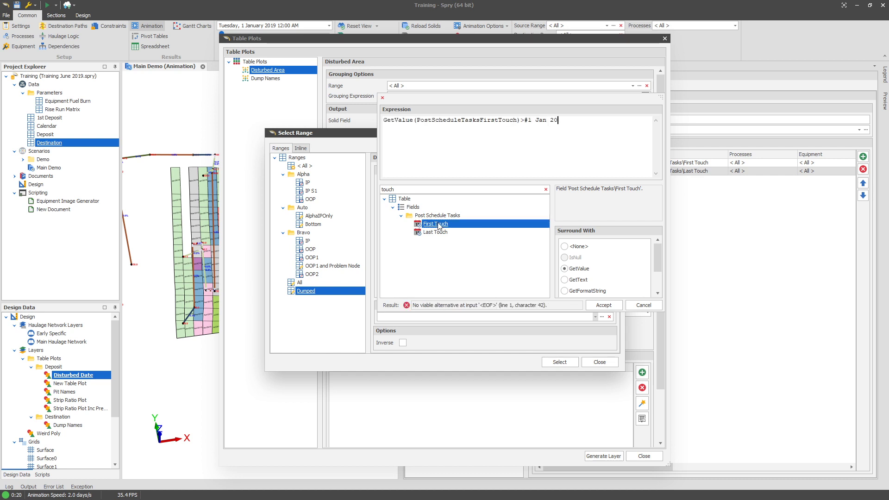
pyautogui.write('00#')
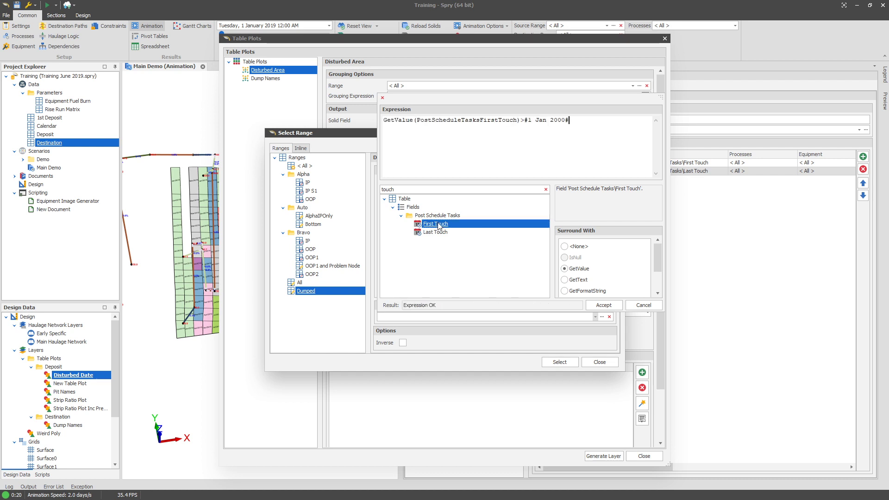
pyautogui.click(603, 305)
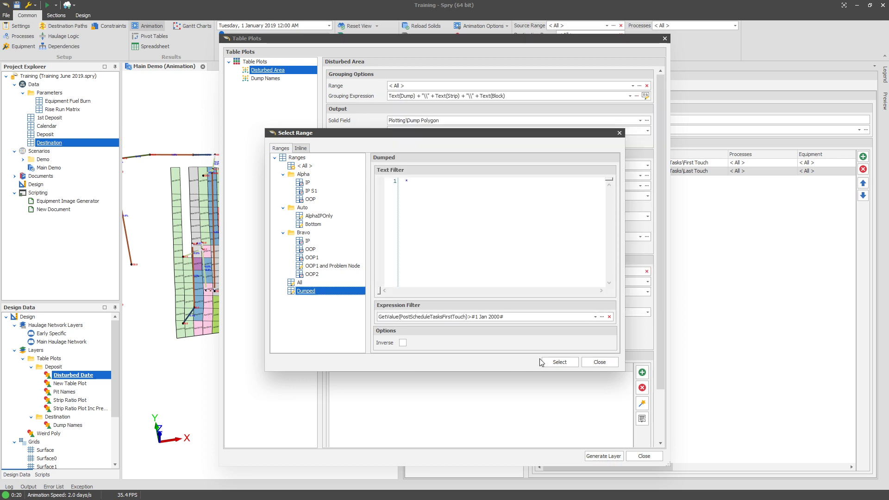
# Apply the Dumped range and generate monthly Red-to-Lime colour ranges from 1/01/2019 with the colour wizard.
pyautogui.click(559, 362)
pyautogui.scroll(-2, 647, 406)
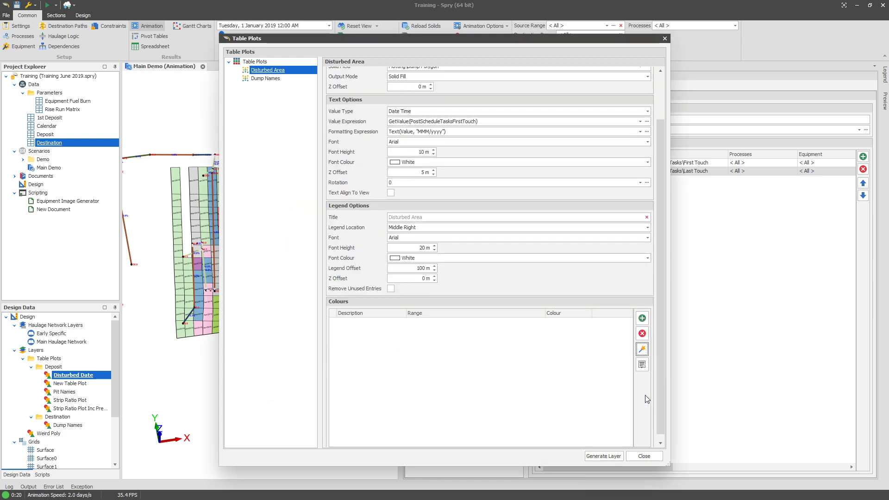
pyautogui.click(642, 349)
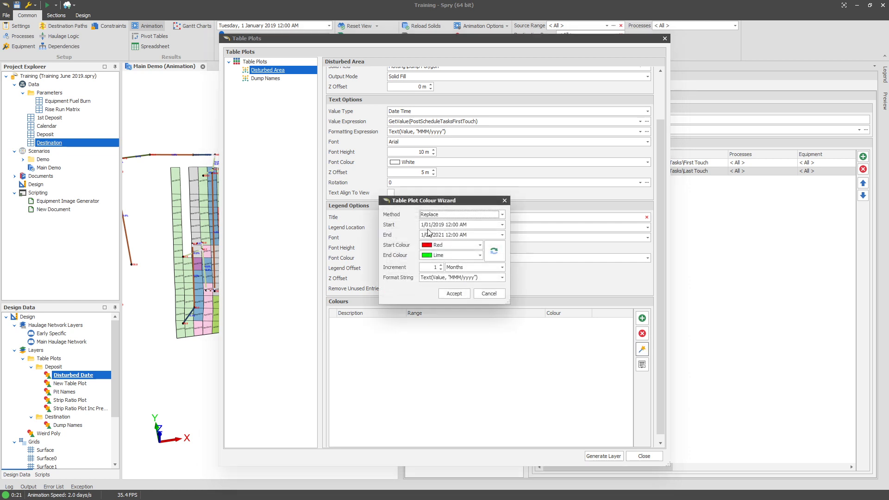
pyautogui.click(454, 294)
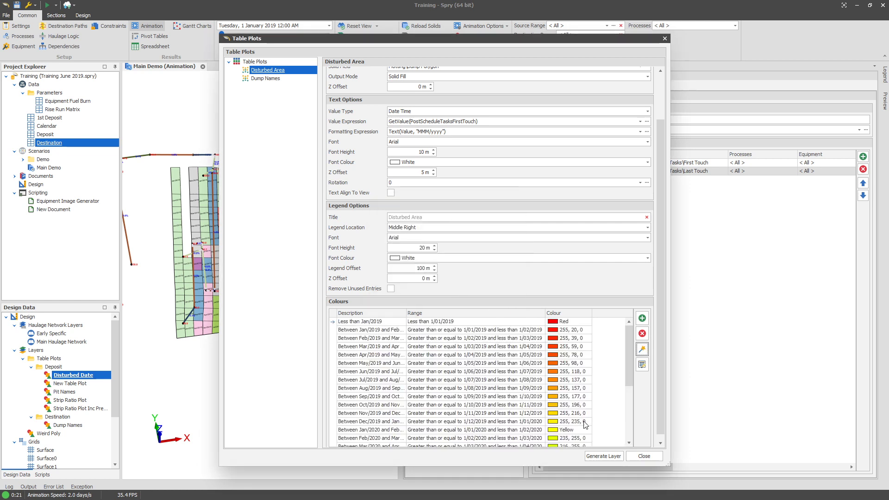
# Generate the Disturbed Area table plot layer, close the dialog and show the layer in the view.
pyautogui.click(601, 456)
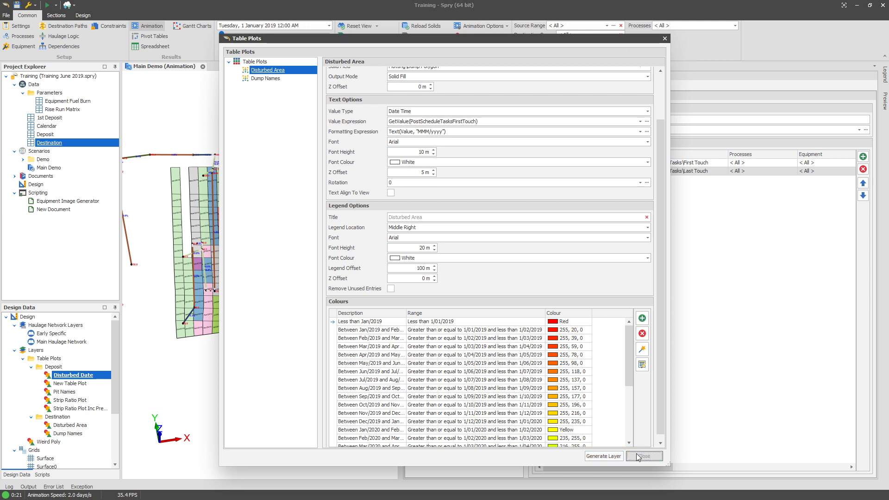
pyautogui.click(644, 455)
pyautogui.doubleClick(72, 426)
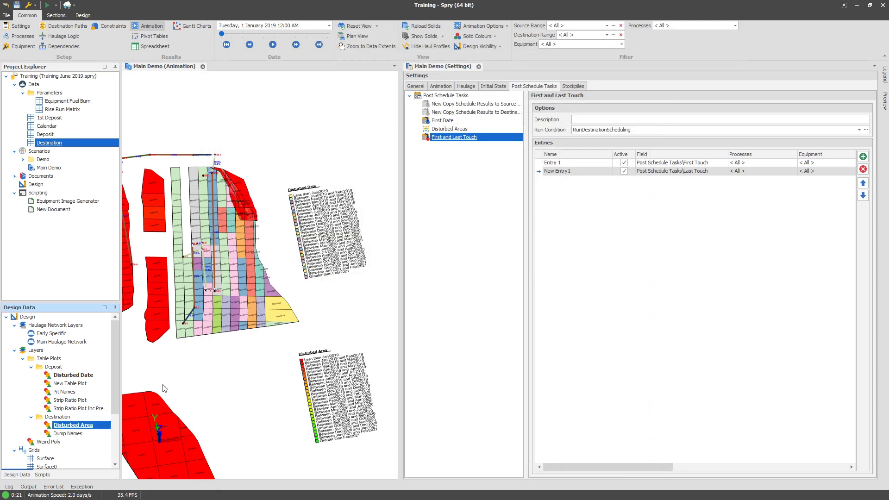
# Examine the Destination disturbed-area plot and its date labels in the view.
pyautogui.scroll(-3, 220, 286)
pyautogui.moveTo(220, 285); pyautogui.dragTo(288, 191)
pyautogui.scroll(1, 323, 246)
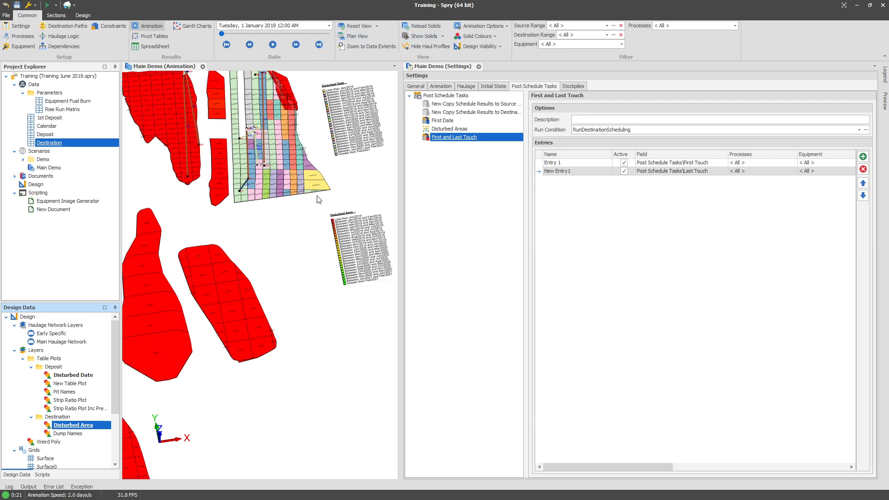
pyautogui.scroll(4, 319, 213)
pyautogui.moveTo(321, 235); pyautogui.dragTo(233, 196)
pyautogui.scroll(-3, 266, 216)
pyautogui.moveTo(134, 316); pyautogui.dragTo(324, 349)
pyautogui.scroll(5, 221, 304)
pyautogui.scroll(-1, 251, 261)
pyautogui.scroll(-1, 251, 260)
pyautogui.scroll(-3, 324, 350)
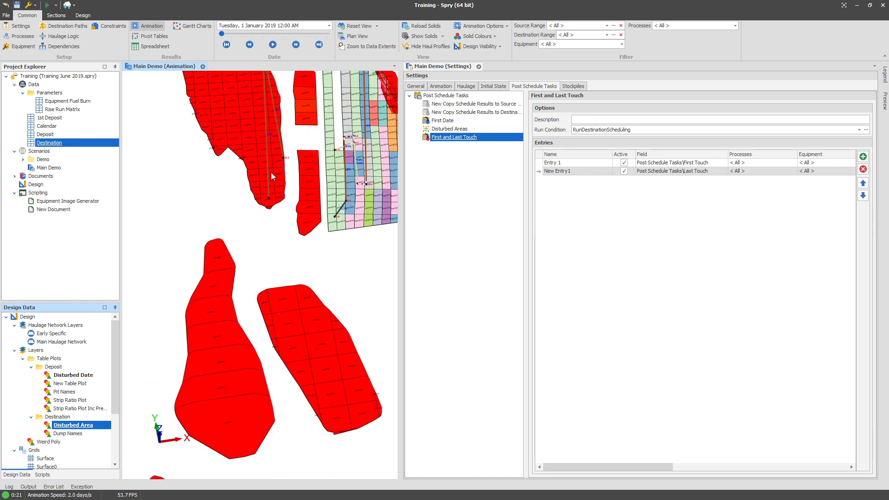
pyautogui.moveTo(271, 172); pyautogui.dragTo(270, 284)
pyautogui.scroll(7, 250, 232)
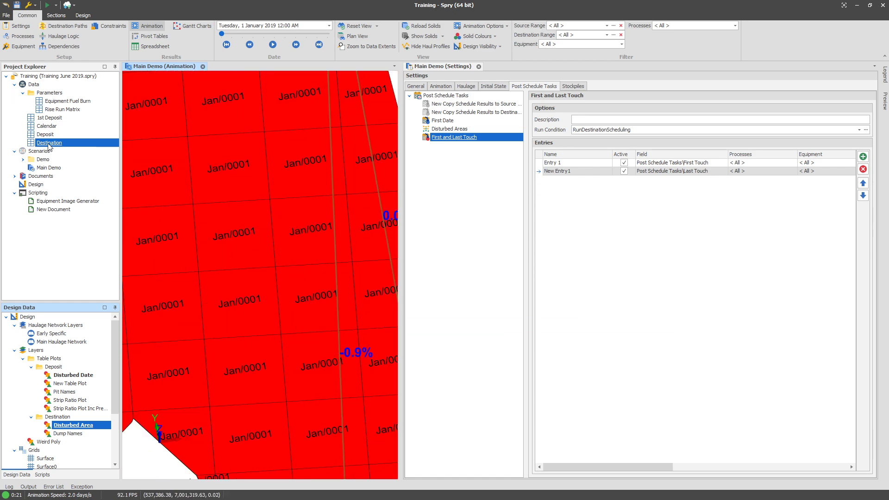
# Open the Destination table's fields and set First Touch aggregation to Minimum (Excluding Defaults/Zeros).
pyautogui.rightClick(48, 145)
pyautogui.moveTo(74, 172)
pyautogui.click(121, 186)
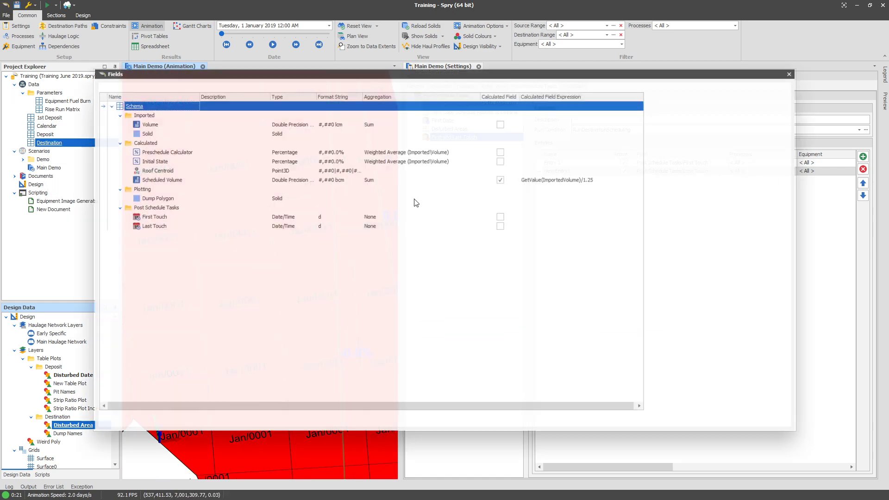
pyautogui.click(383, 221)
pyautogui.click(180, 225)
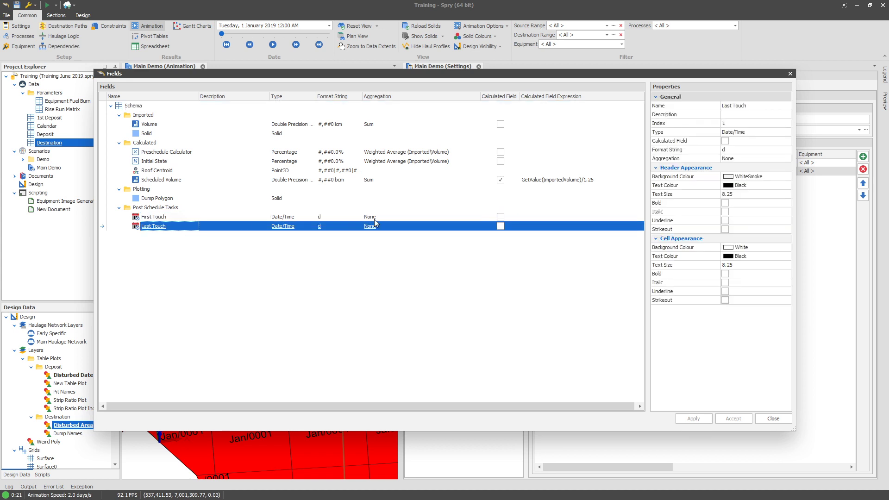
pyautogui.click(376, 218)
pyautogui.click(465, 219)
pyautogui.click(446, 240)
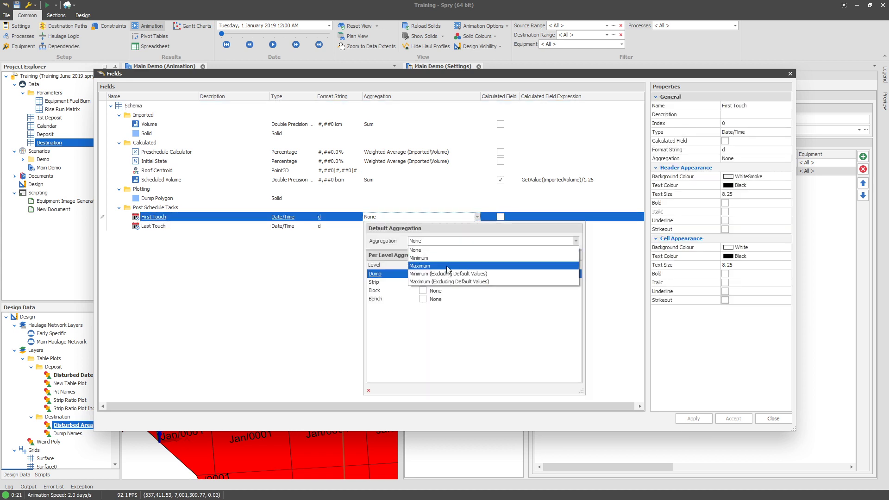
pyautogui.click(444, 268)
pyautogui.press('Return')
# Set Last Touch aggregation to Maximum (Excluding Defaults/Zeros), apply the changes and close the fields dialog.
pyautogui.click(419, 227)
pyautogui.click(430, 227)
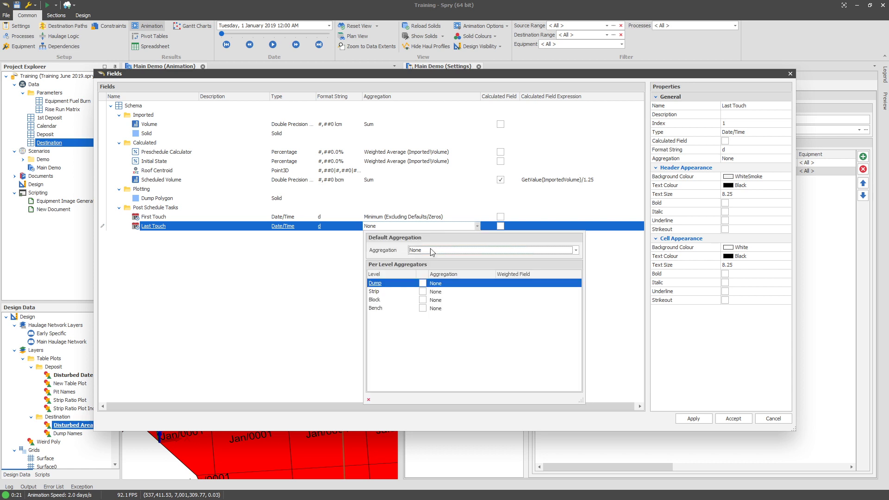
pyautogui.click(431, 250)
pyautogui.click(442, 291)
pyautogui.press('Return')
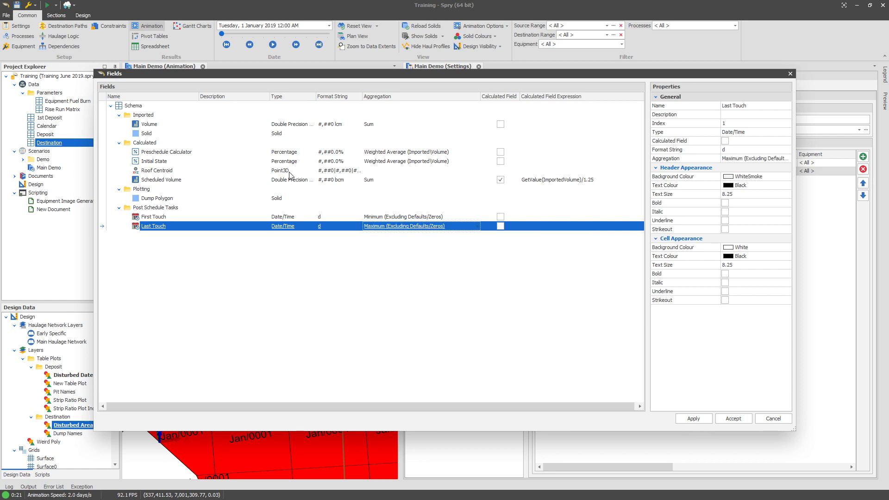
pyautogui.click(695, 420)
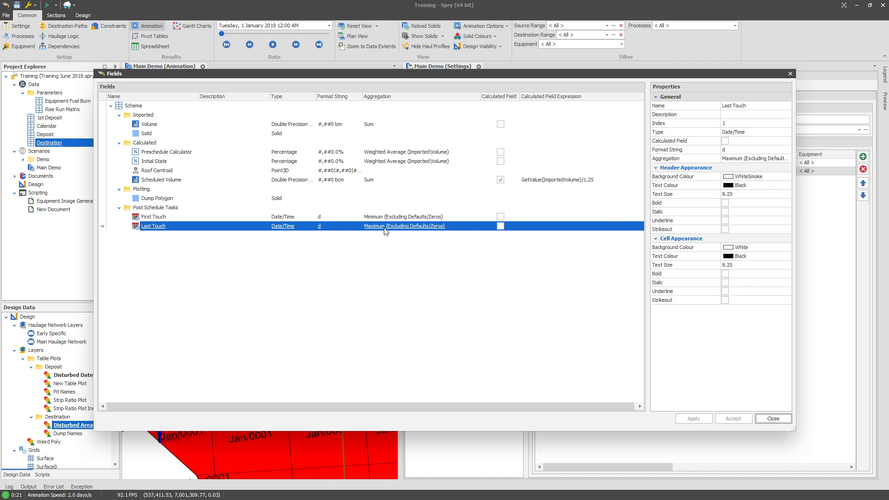
pyautogui.click(773, 418)
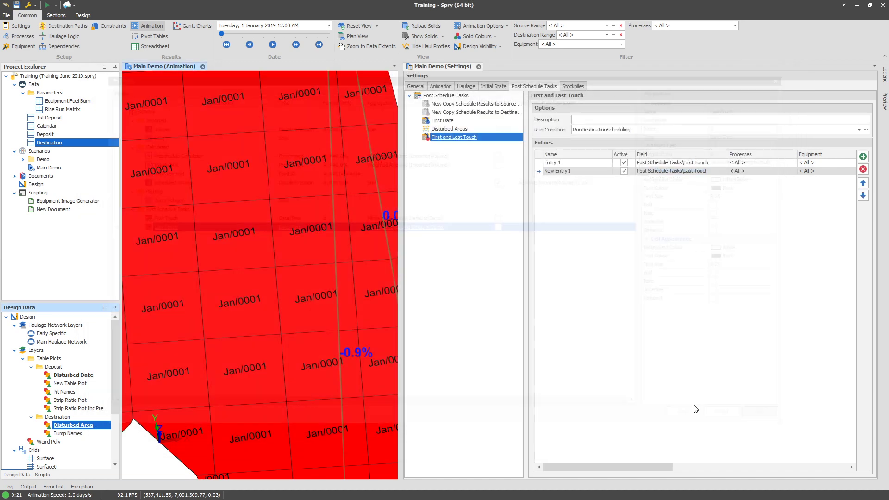
# Regenerate the Destination Disturbed Area table plot layer and close the table plots dialog.
pyautogui.click(50, 142)
pyautogui.rightClick(52, 144)
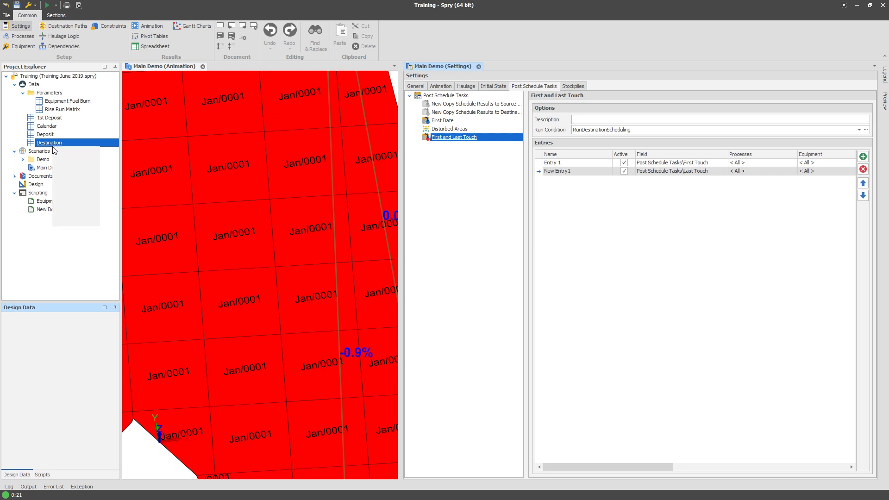
pyautogui.moveTo(76, 164)
pyautogui.click(130, 198)
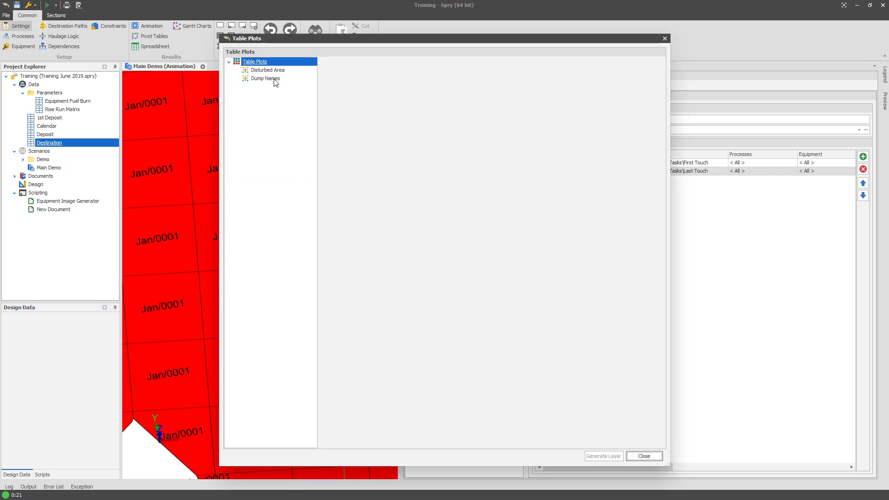
pyautogui.click(268, 70)
pyautogui.rightClick(283, 72)
pyautogui.click(293, 76)
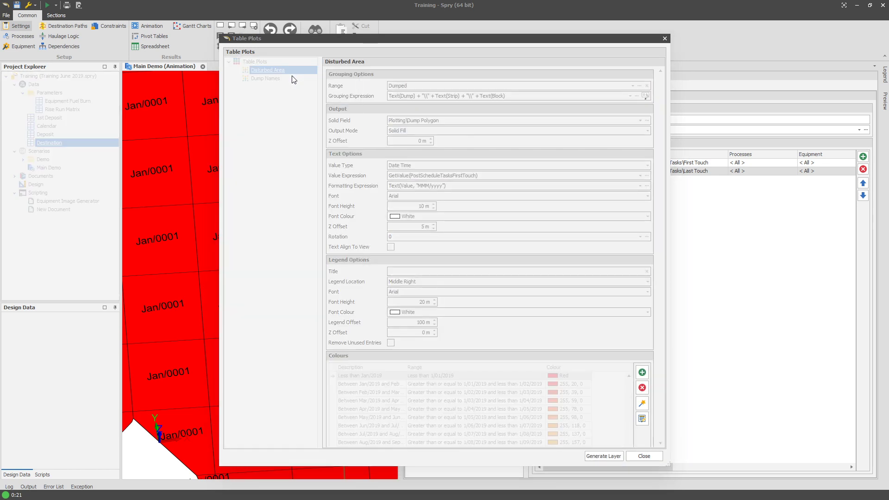
pyautogui.click(643, 456)
# Examine the regenerated disturbed-date colours and labels on the Destination dumps.
pyautogui.scroll(-5, 273, 296)
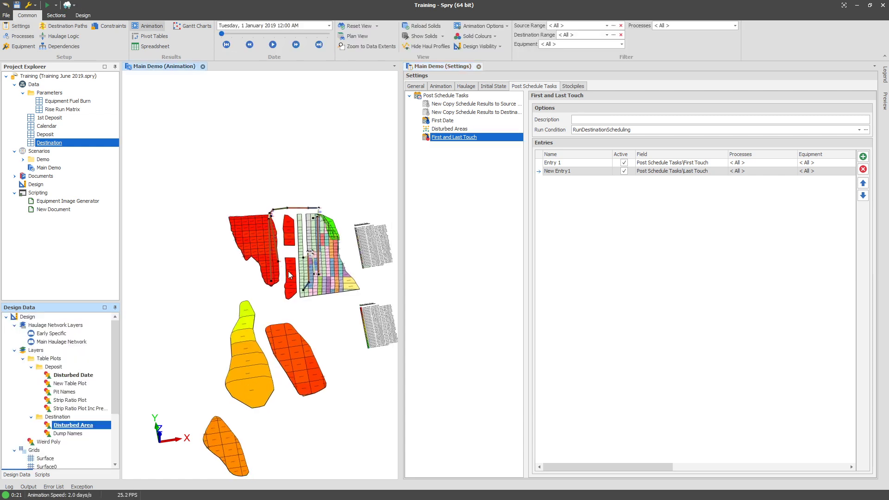
pyautogui.scroll(10, 289, 275)
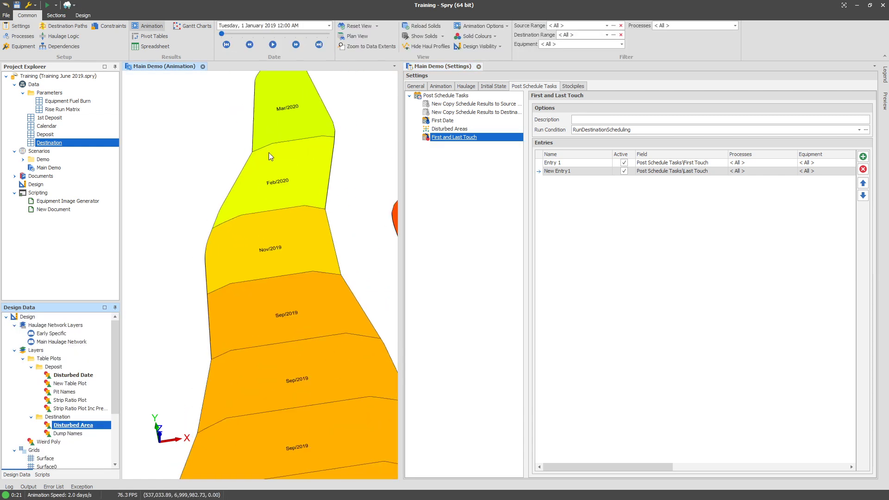
pyautogui.scroll(-8, 299, 274)
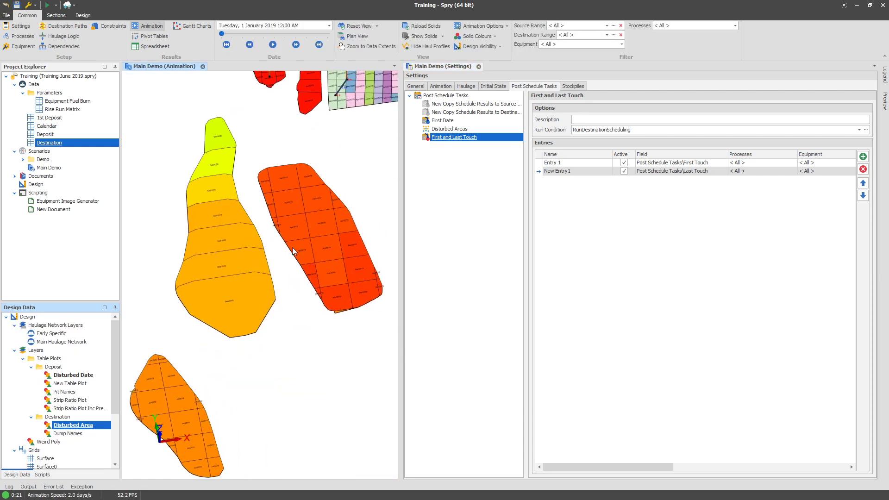
pyautogui.scroll(8, 293, 250)
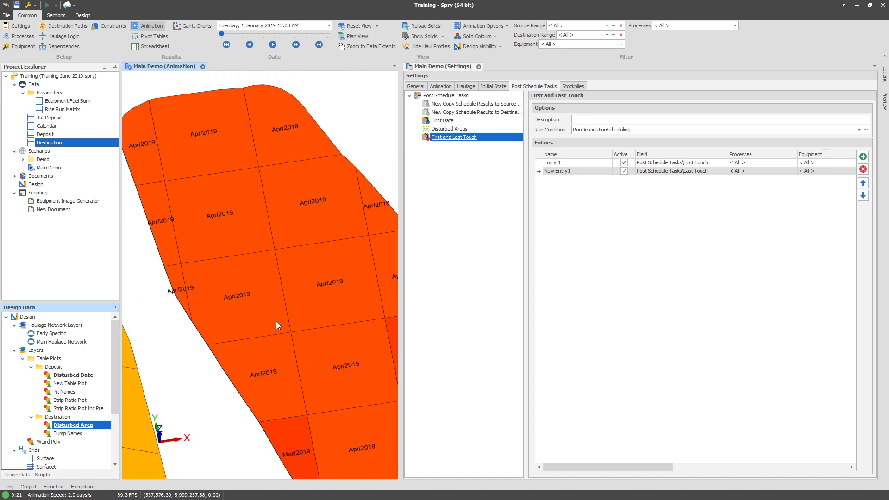
pyautogui.scroll(-5, 279, 323)
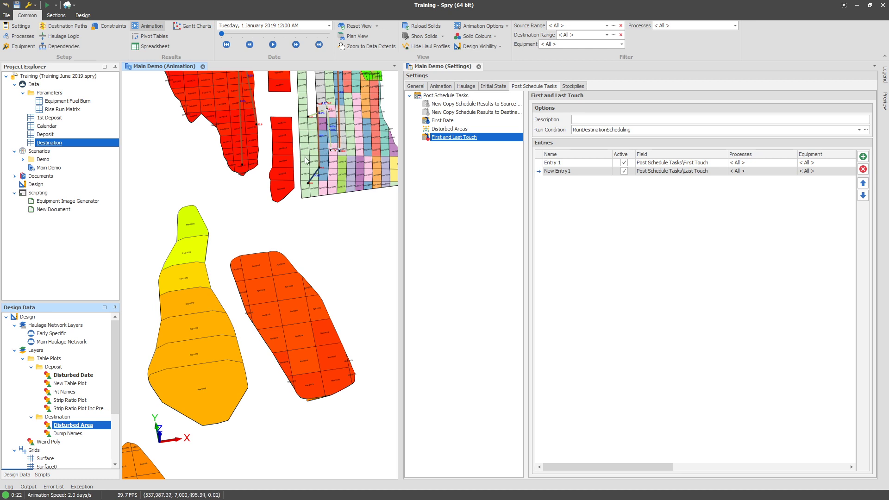
pyautogui.moveTo(205, 111); pyautogui.dragTo(211, 210)
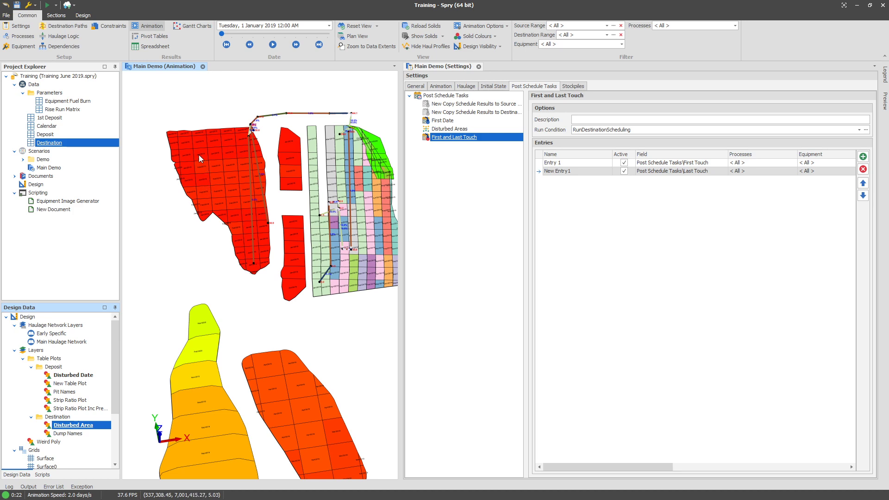
pyautogui.scroll(4, 220, 176)
pyautogui.scroll(-2, 271, 220)
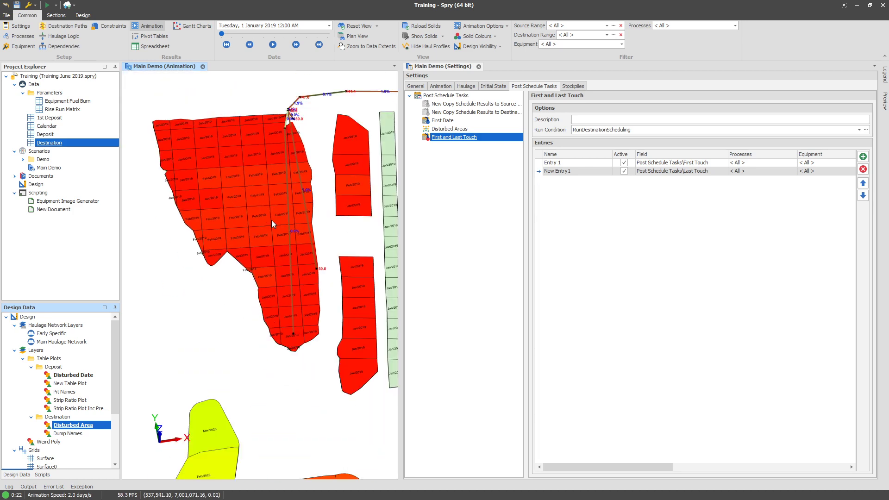
pyautogui.moveTo(271, 220)
pyautogui.mouseDown()
pyautogui.moveTo(213, 185)
pyautogui.moveTo(265, 224)
pyautogui.mouseUp()
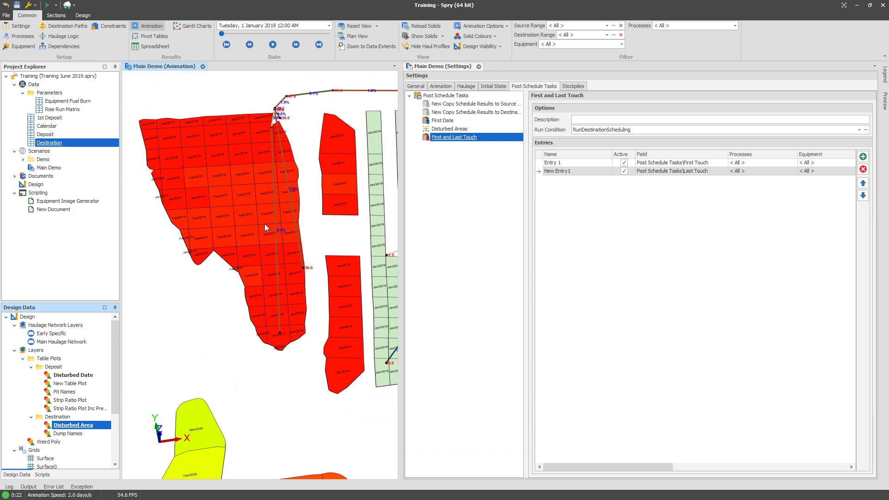
# Open the Destination table's fields, duplicate the First Touch field and rename the copy First Touch Sub Prep.
pyautogui.rightClick(45, 142)
pyautogui.moveTo(74, 157)
pyautogui.click(126, 181)
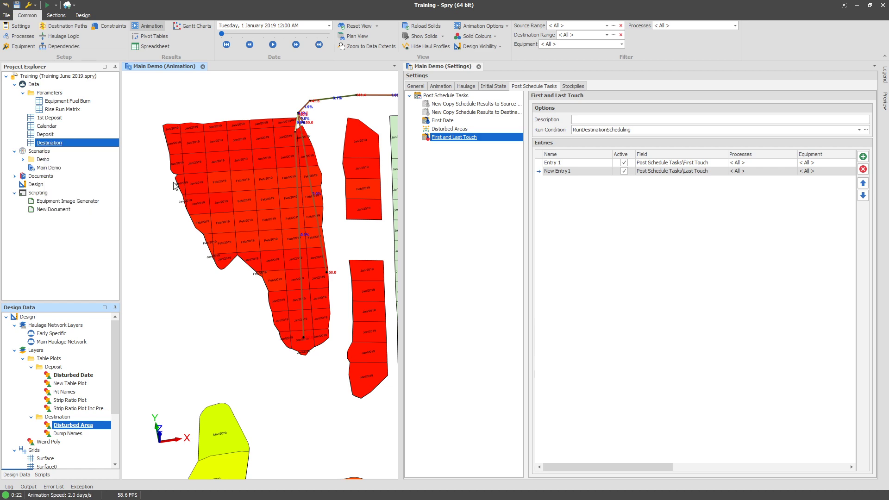
pyautogui.click(166, 218)
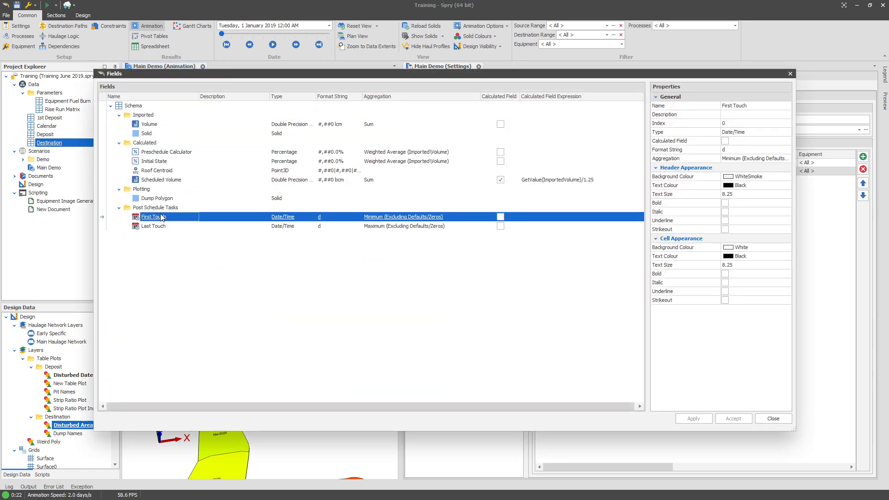
pyautogui.rightClick(165, 217)
pyautogui.click(195, 224)
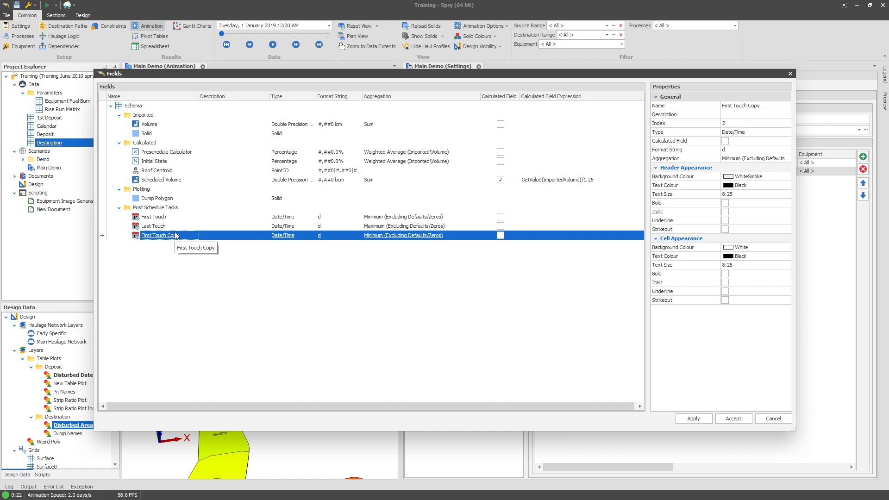
pyautogui.click(176, 235)
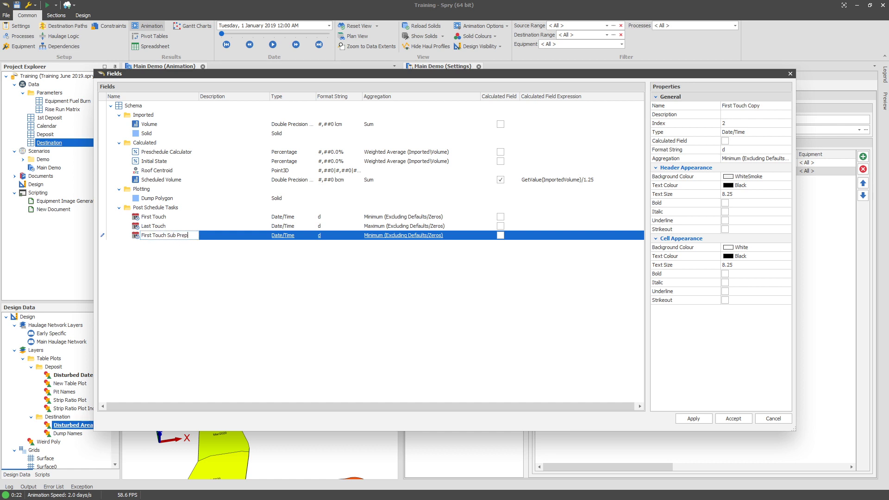
pyautogui.write('Sub Prep')
pyautogui.press('Return')
# Make First Touch Sub Prep a calculated field with expression AddMonths(GetValue(PostScheduleTasksFirstTouch),-6), then apply and close the fields dialog.
pyautogui.click(503, 237)
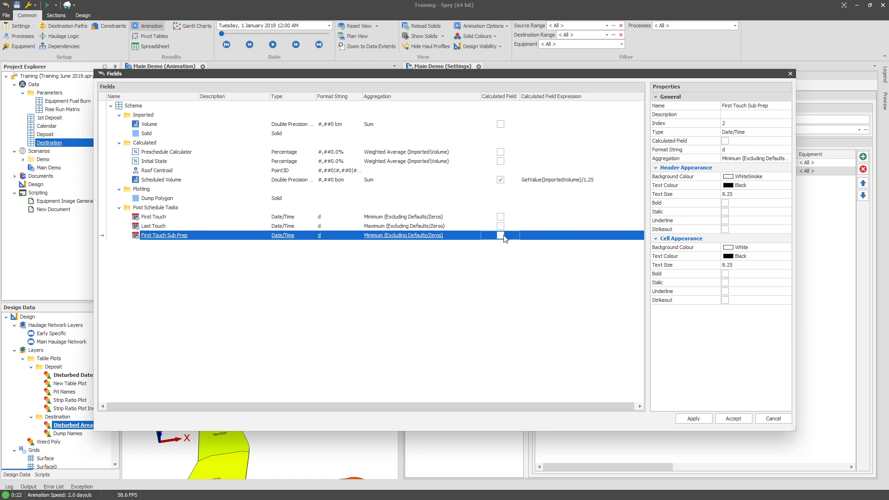
pyautogui.click(501, 236)
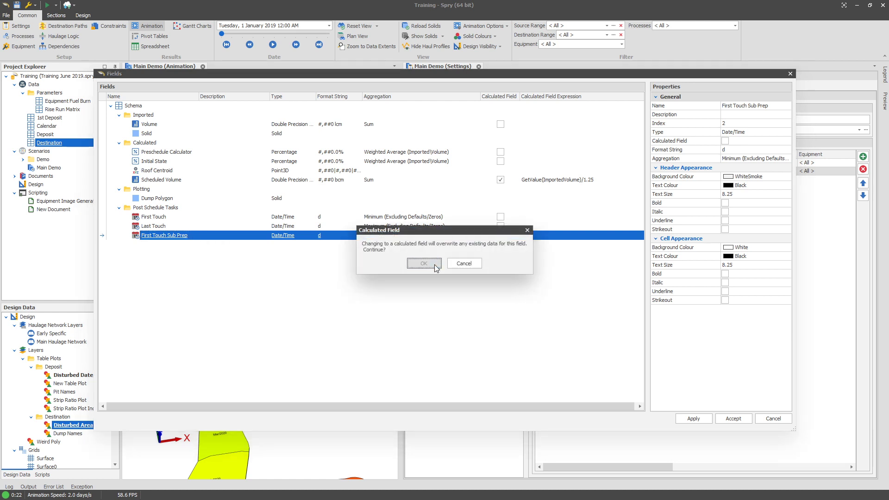
pyautogui.click(435, 267)
pyautogui.click(575, 236)
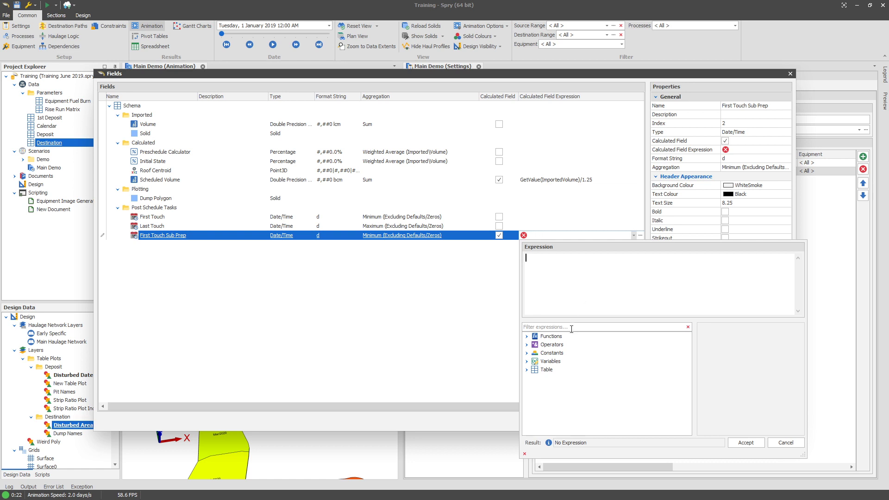
pyautogui.click(572, 327)
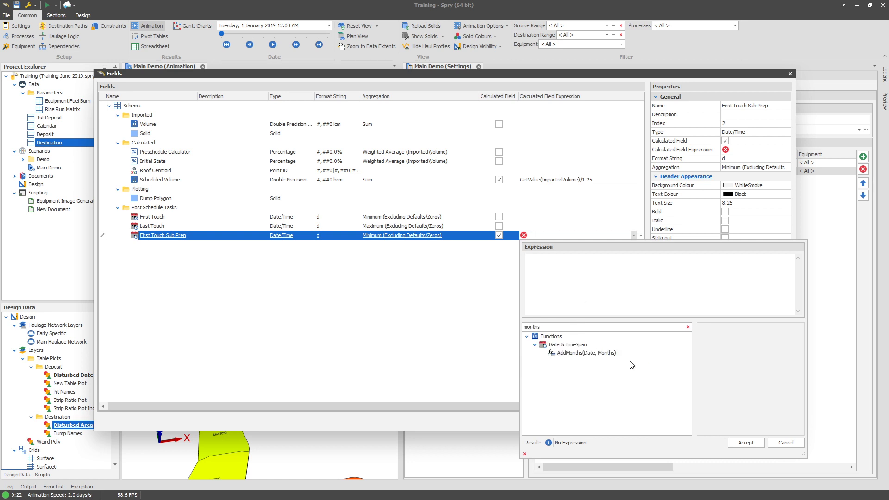
pyautogui.click(611, 354)
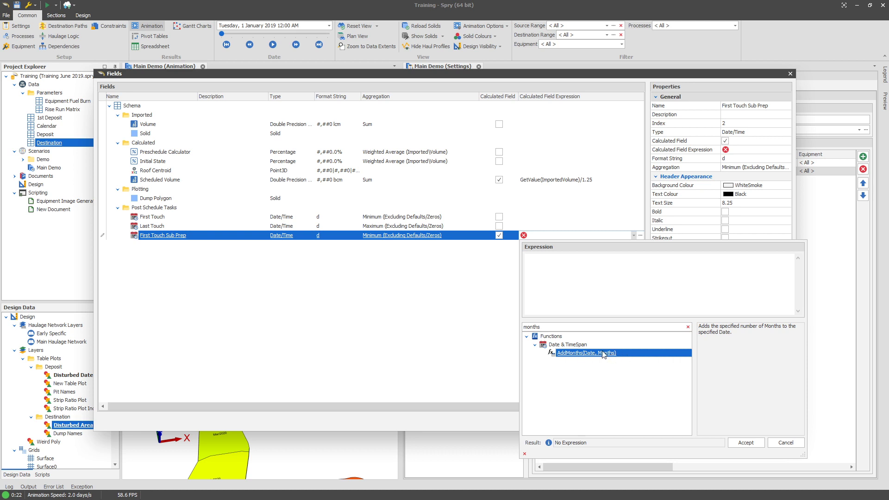
pyautogui.doubleClick(603, 353)
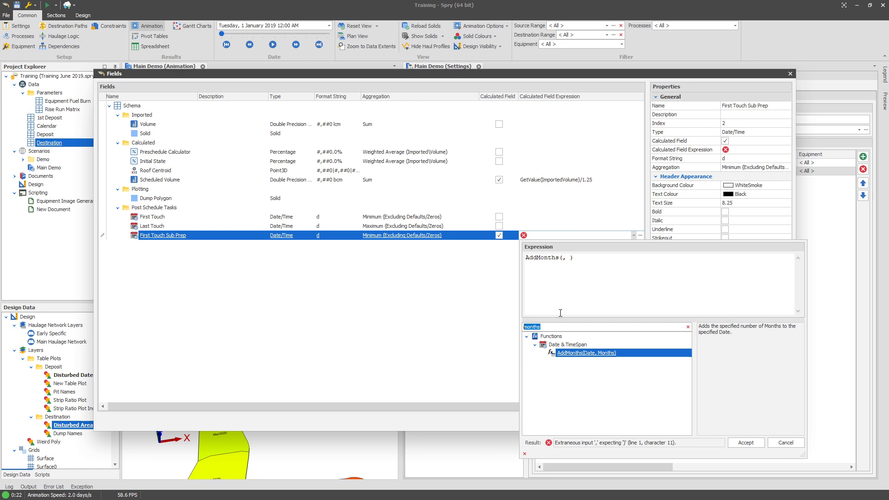
pyautogui.write('first')
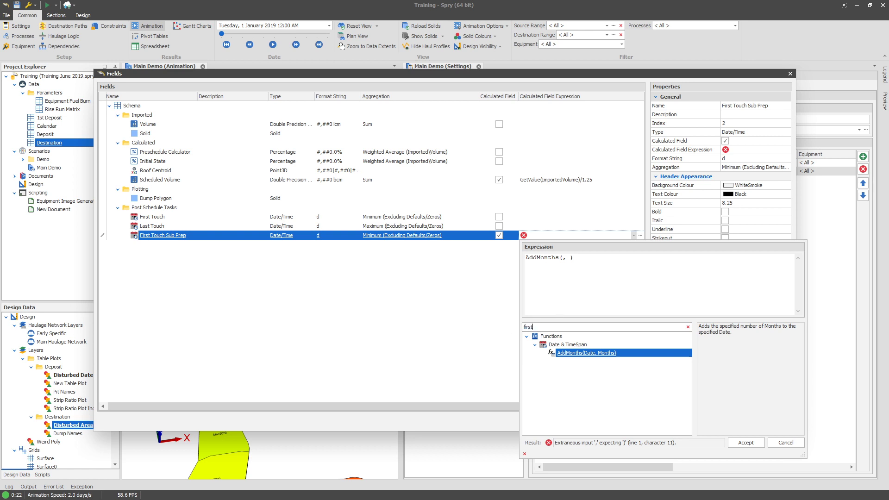
pyautogui.click(584, 403)
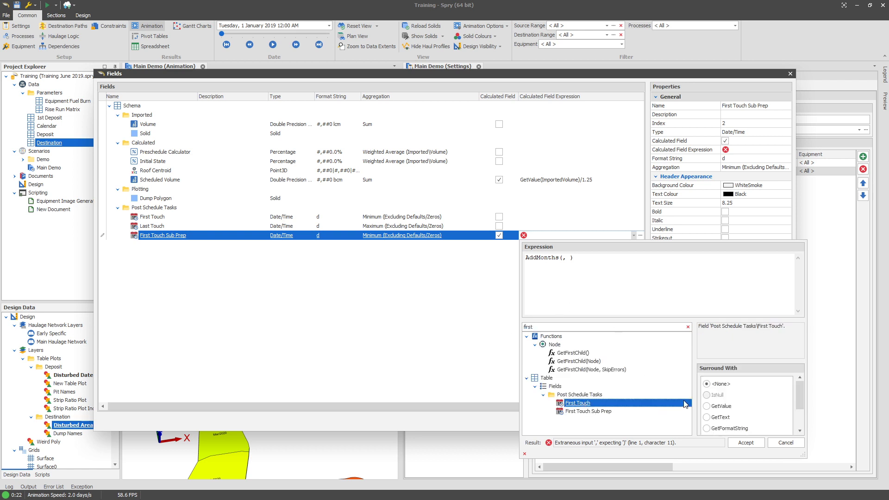
pyautogui.click(707, 406)
pyautogui.click(566, 257)
pyautogui.doubleClick(577, 403)
pyautogui.doubleClick(706, 258)
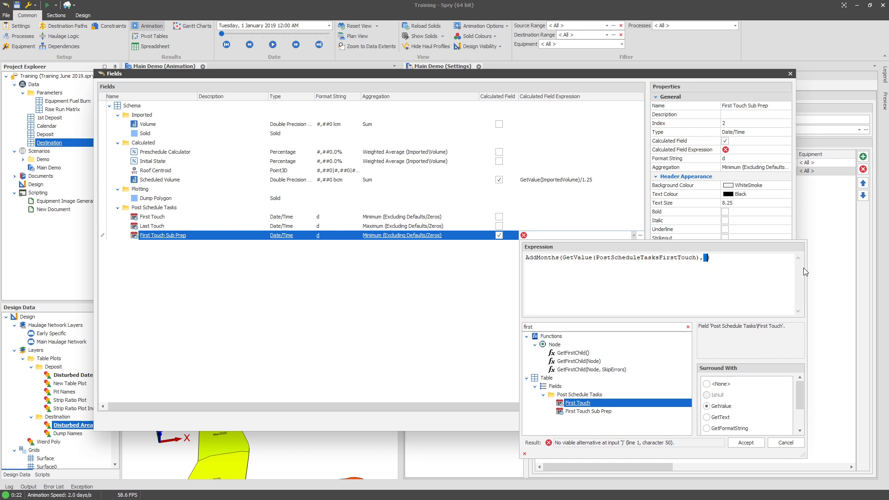
pyautogui.write('-6')
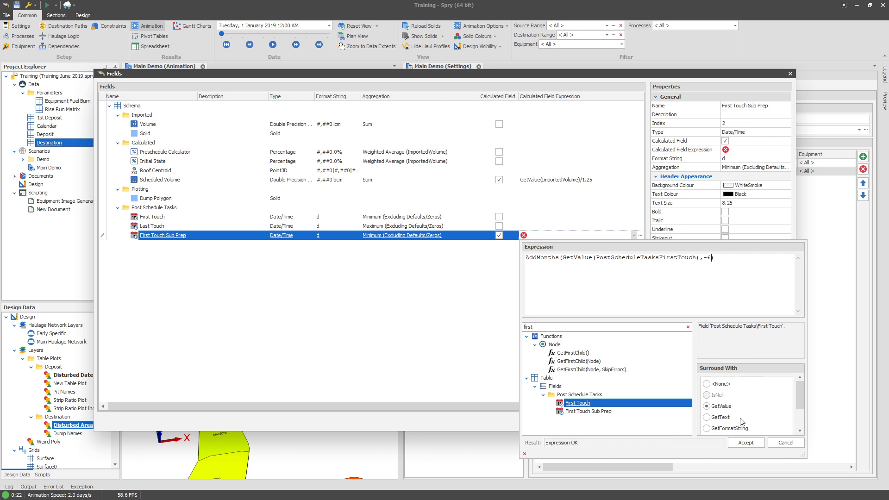
pyautogui.click(746, 443)
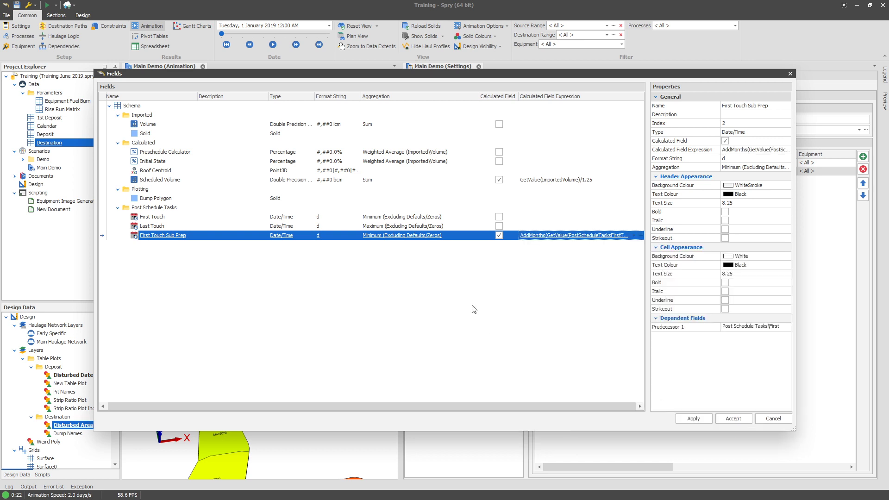
pyautogui.click(690, 418)
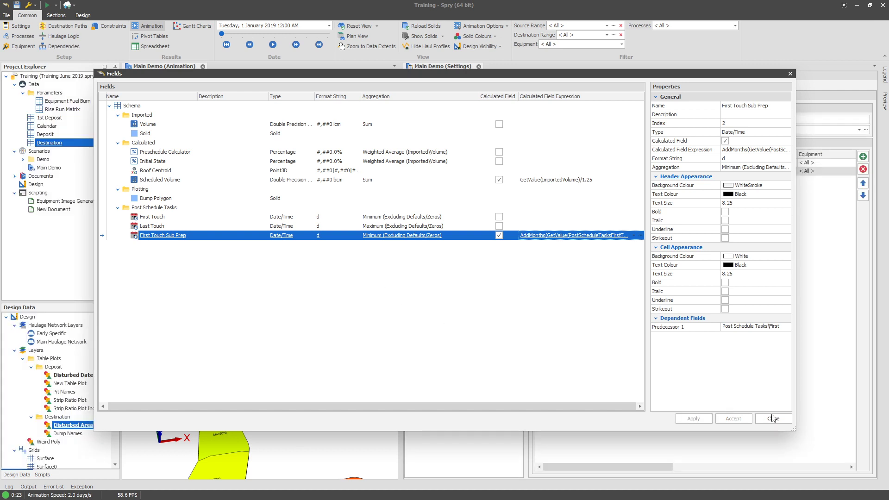
pyautogui.click(772, 418)
# Open the Destination table plots, copy the Disturbed Area plot and rename the copy Disturbed Area 6m.
pyautogui.rightClick(60, 144)
pyautogui.moveTo(93, 161)
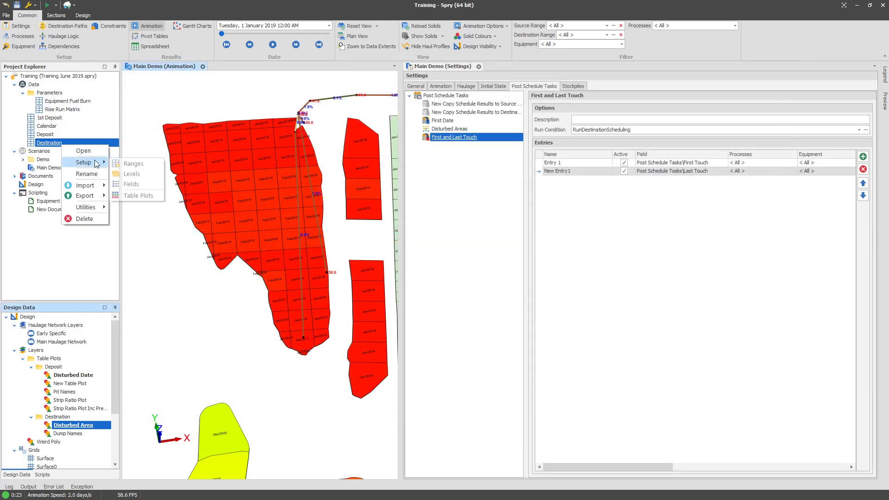
pyautogui.click(148, 196)
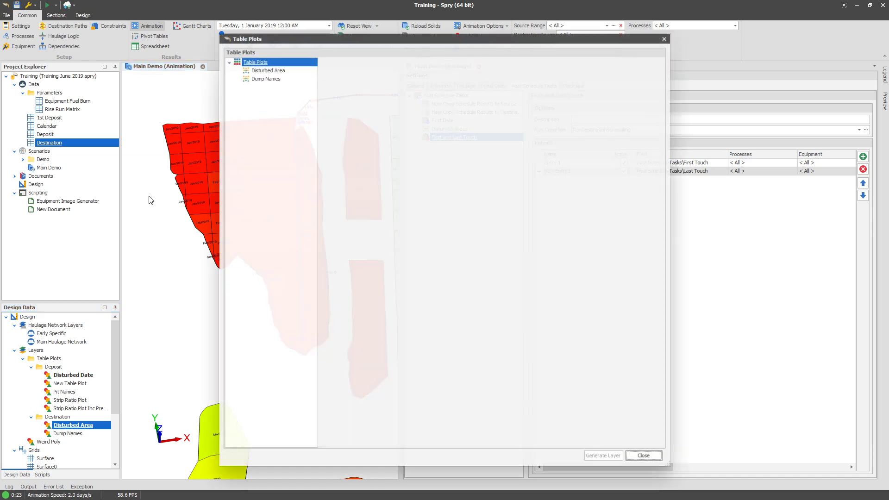
pyautogui.rightClick(281, 71)
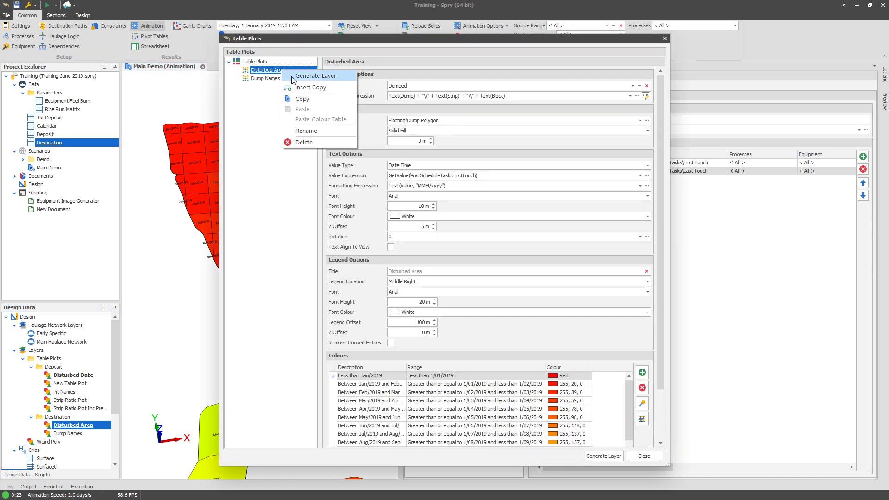
pyautogui.click(296, 88)
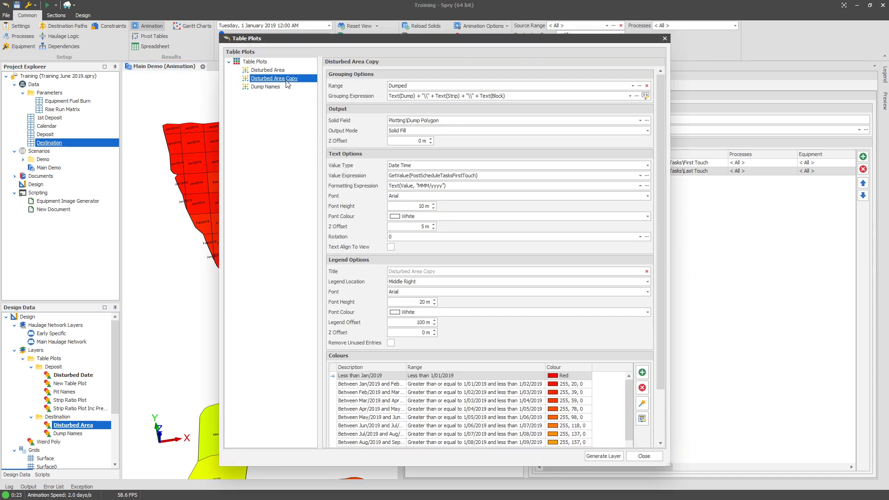
pyautogui.doubleClick(291, 78)
pyautogui.write('6m')
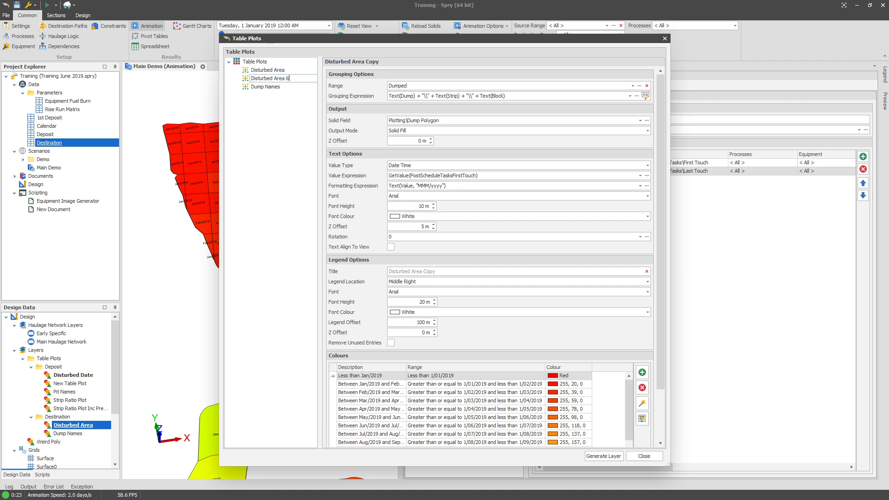
pyautogui.press('Return')
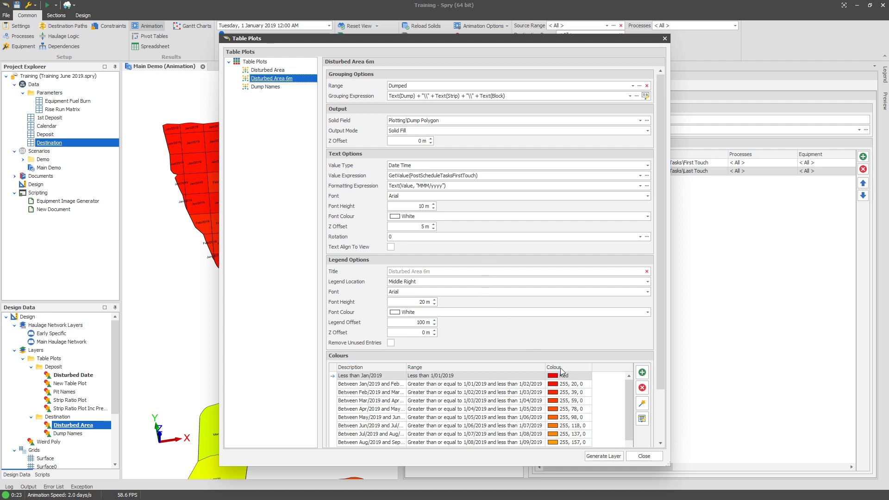
# Change the Disturbed Area 6m value expression to GetValue(PostScheduleTasksFirstTouchSubPrep).
pyautogui.doubleClick(493, 177)
pyautogui.click(419, 267)
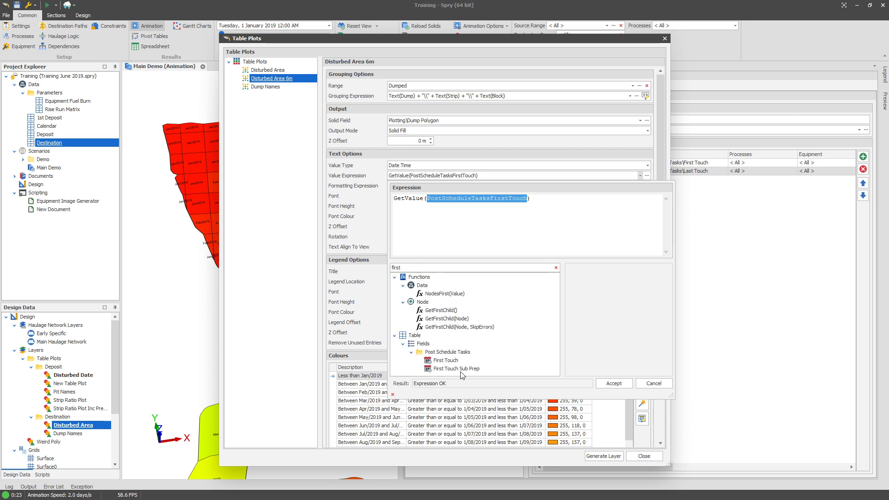
pyautogui.click(460, 369)
pyautogui.doubleClick(476, 369)
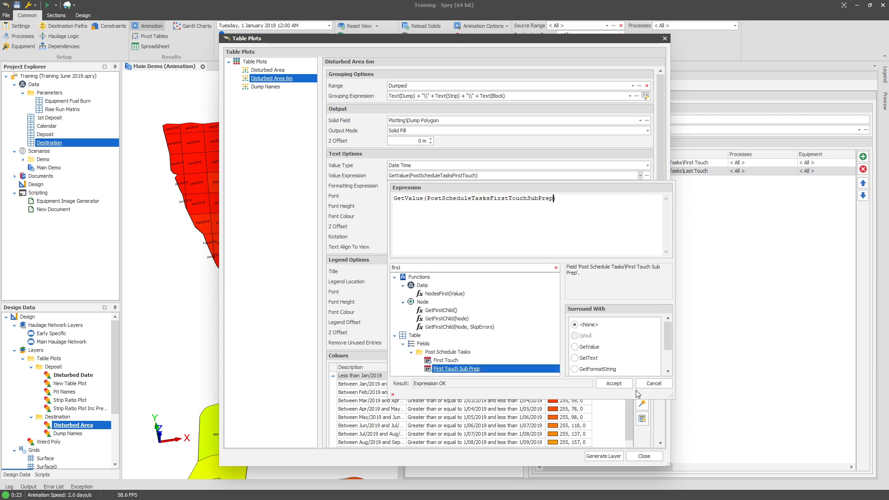
pyautogui.click(614, 383)
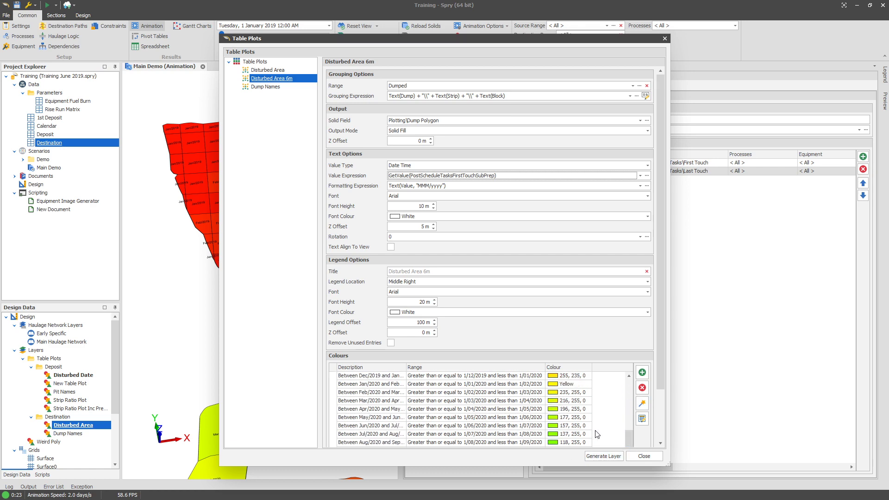
# Replace all colour ranges with a monthly Red-to-Lime ramp from the colour wizard and generate the Disturbed Area 6m layer.
pyautogui.scroll(-3, 662, 386)
pyautogui.hotkey('ctrl', 'a')
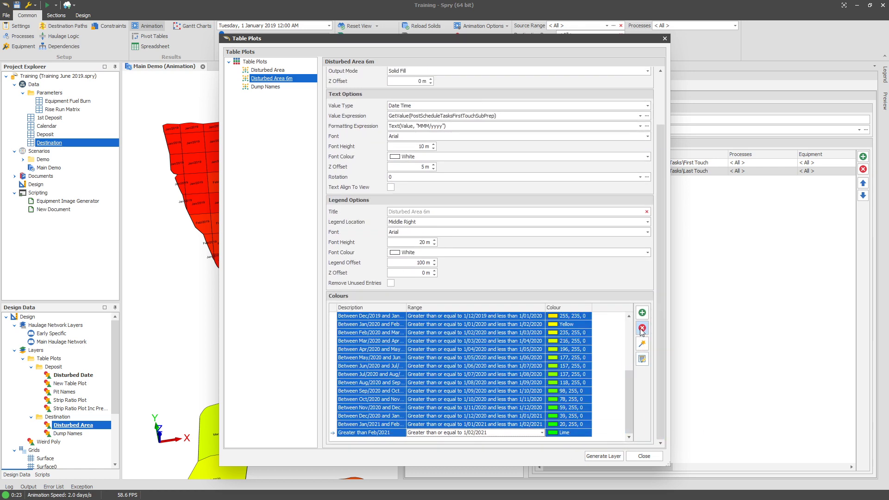
pyautogui.click(642, 328)
pyautogui.click(426, 270)
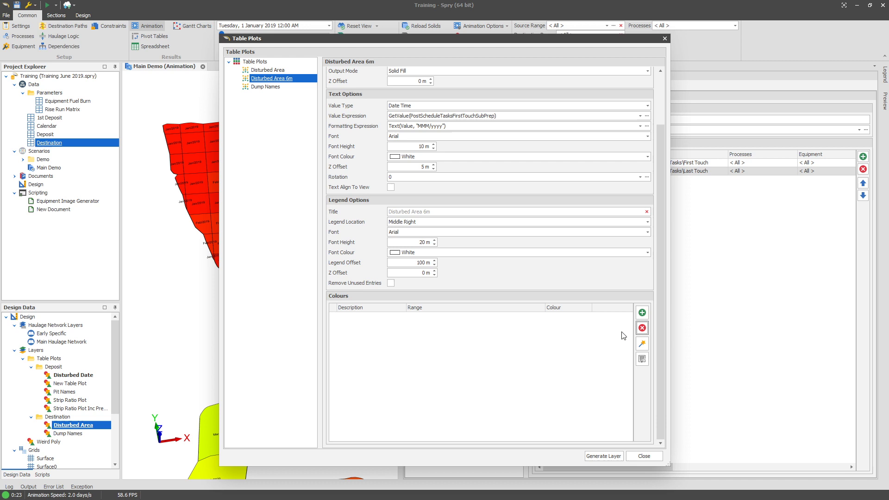
pyautogui.click(642, 343)
pyautogui.click(437, 224)
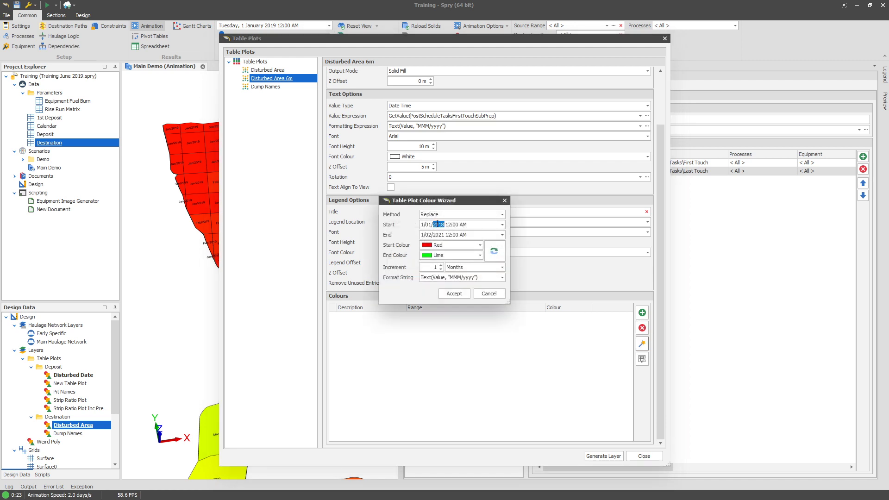
pyautogui.click(454, 293)
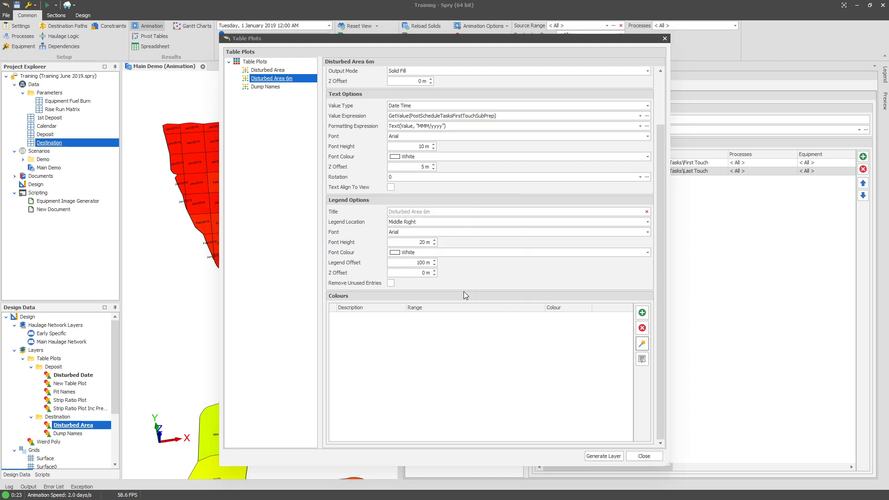
pyautogui.scroll(-8, 506, 417)
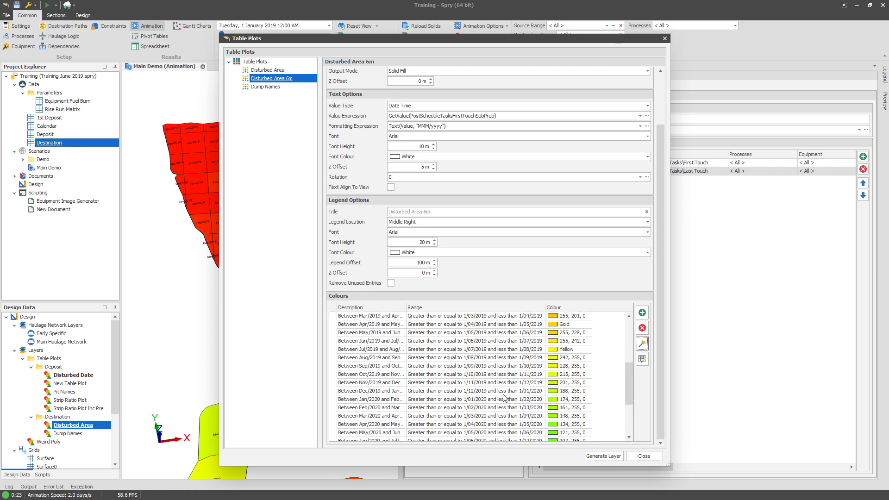
pyautogui.click(603, 456)
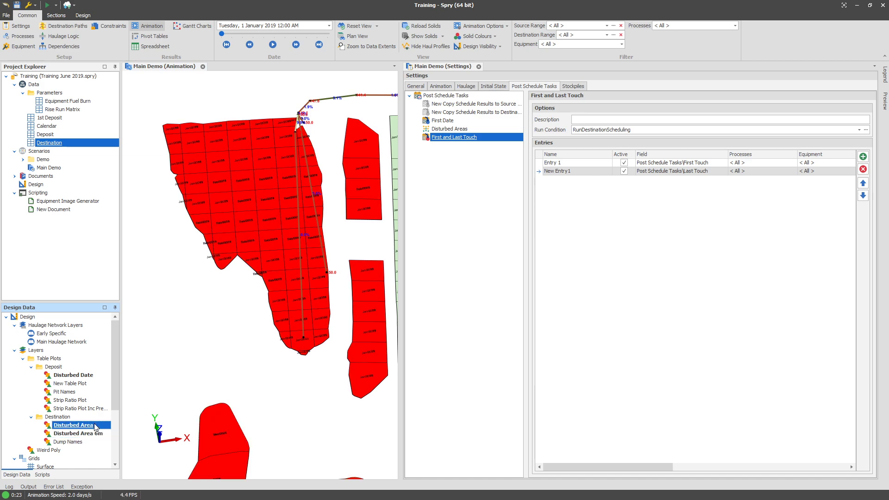
# Zoom in to inspect the date labels on the Destination dumps.
pyautogui.scroll(3, 261, 232)
pyautogui.scroll(-3, 277, 183)
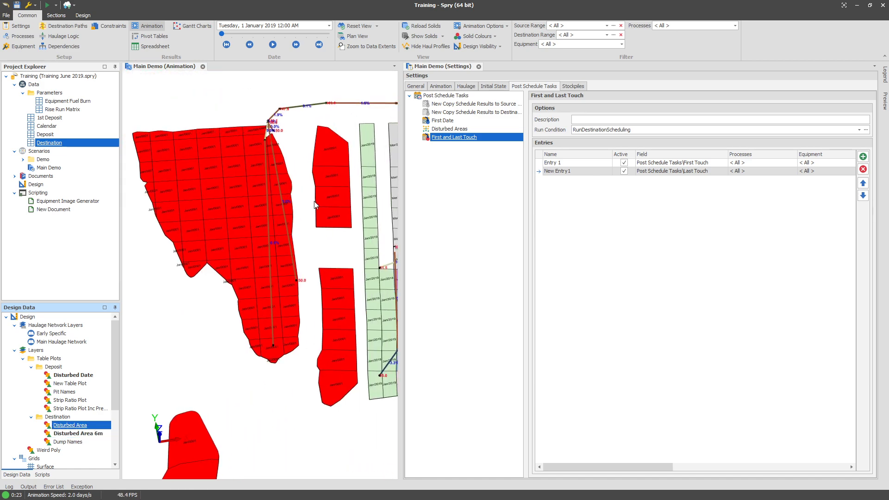
pyautogui.scroll(4, 281, 177)
pyautogui.scroll(2, 282, 176)
pyautogui.scroll(-5, 293, 213)
pyautogui.scroll(4, 236, 221)
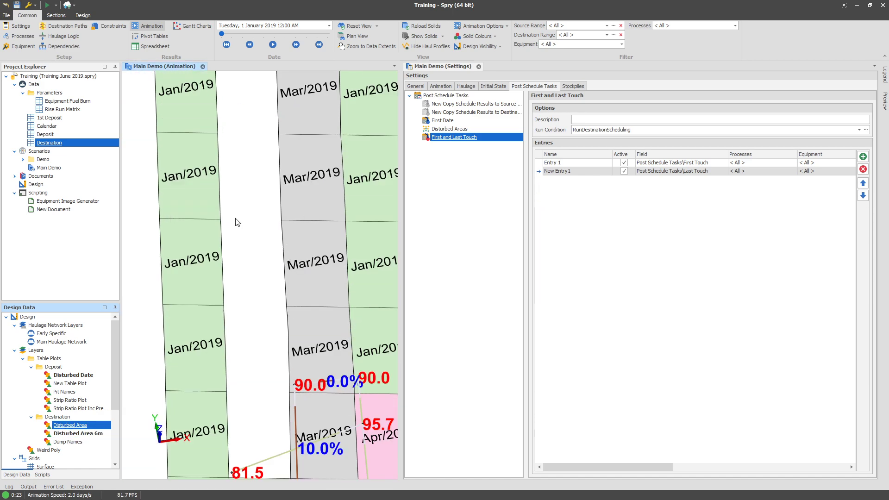
# Inspect the disturbed date plots across the deposit and dump areas.
pyautogui.scroll(-2, 209, 228)
pyautogui.scroll(4, 280, 187)
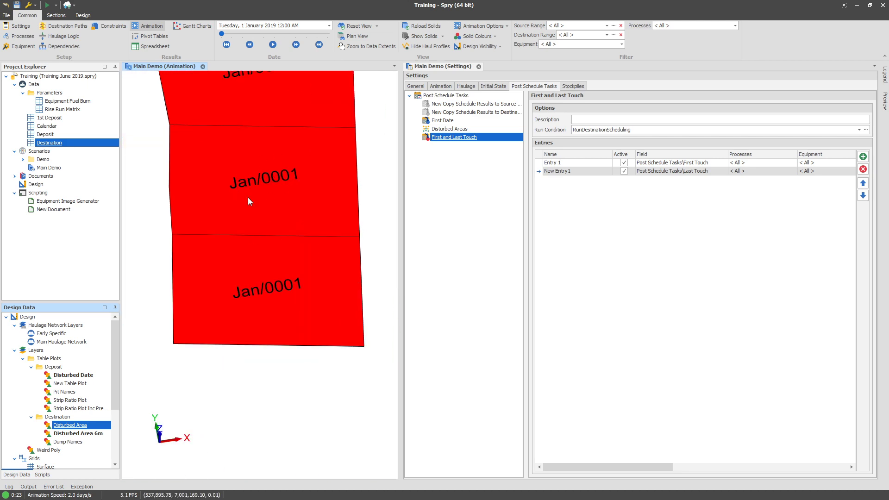
pyautogui.scroll(-3, 254, 202)
pyautogui.scroll(-3, 254, 202)
pyautogui.scroll(2, 214, 189)
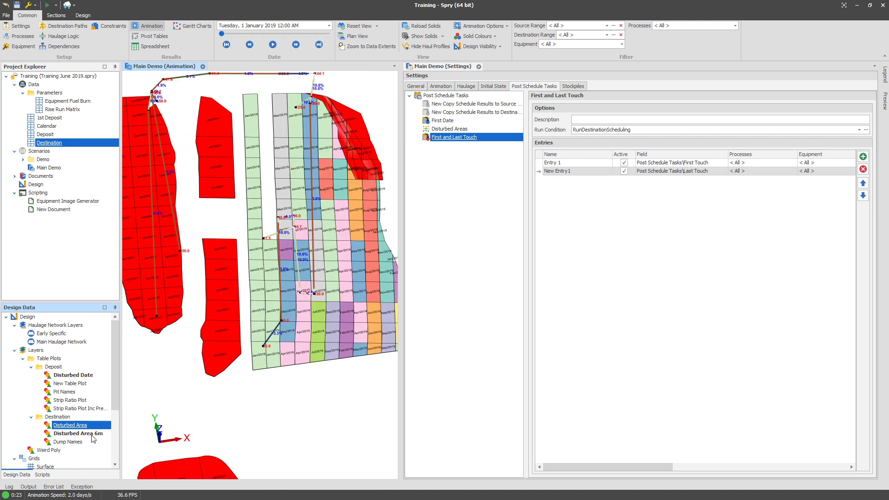
pyautogui.click(89, 376)
pyautogui.scroll(5, 218, 212)
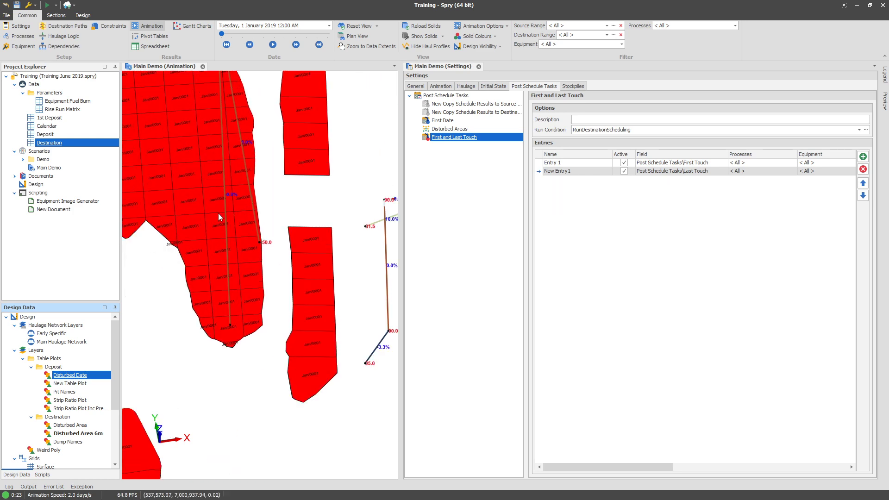
pyautogui.scroll(-5, 194, 197)
pyautogui.scroll(3, 194, 195)
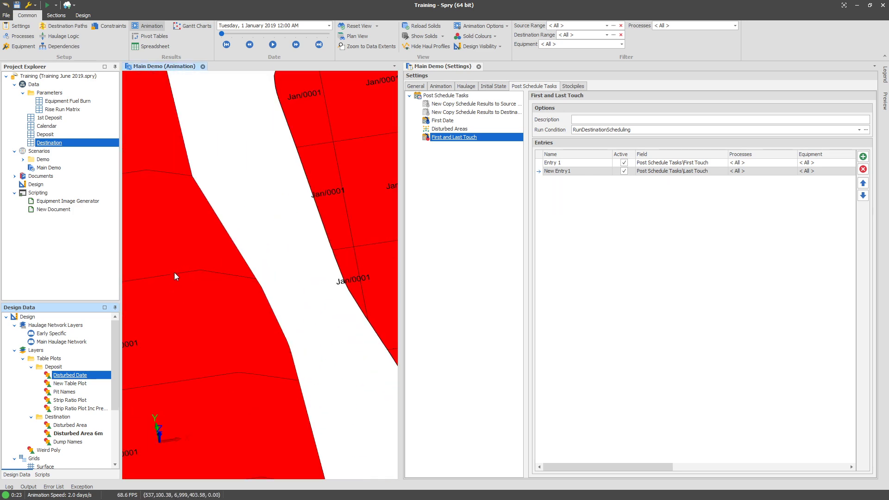
pyautogui.scroll(-2, 198, 192)
pyautogui.scroll(1, 198, 192)
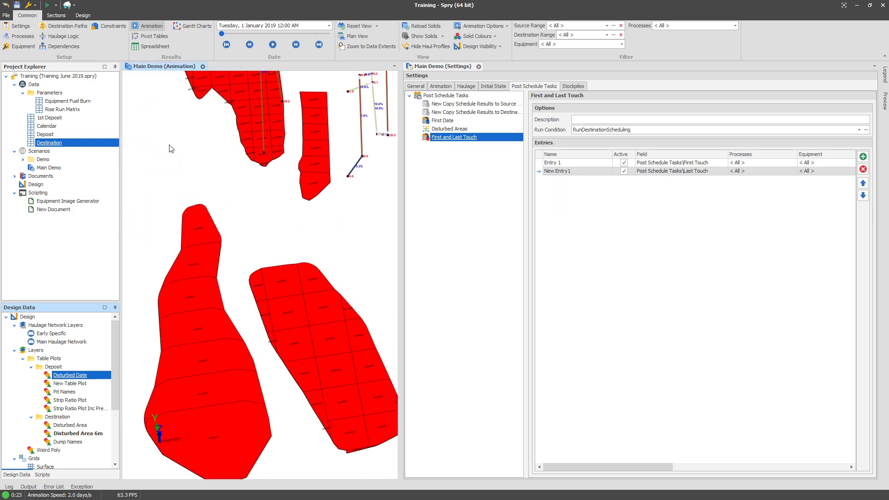
# Open the Destination table data and examine the error on the First Touch Sub Prep field.
pyautogui.click(55, 144)
pyautogui.doubleClick(50, 143)
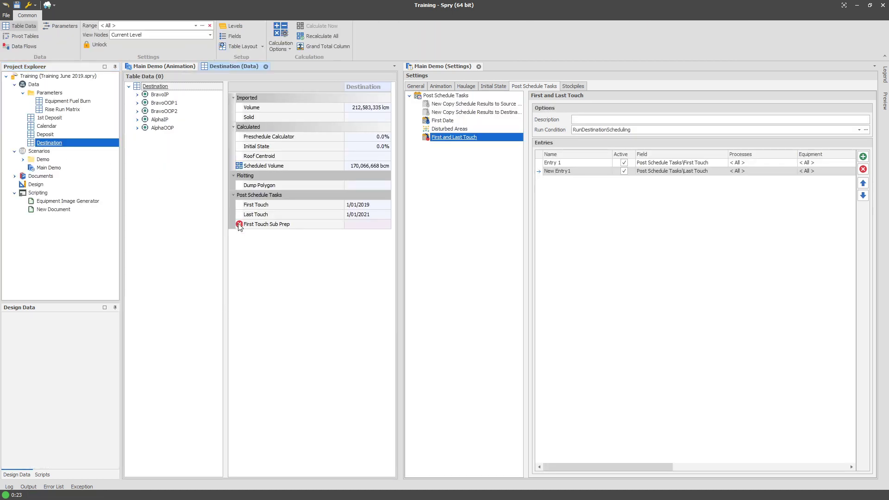
pyautogui.moveTo(240, 226)
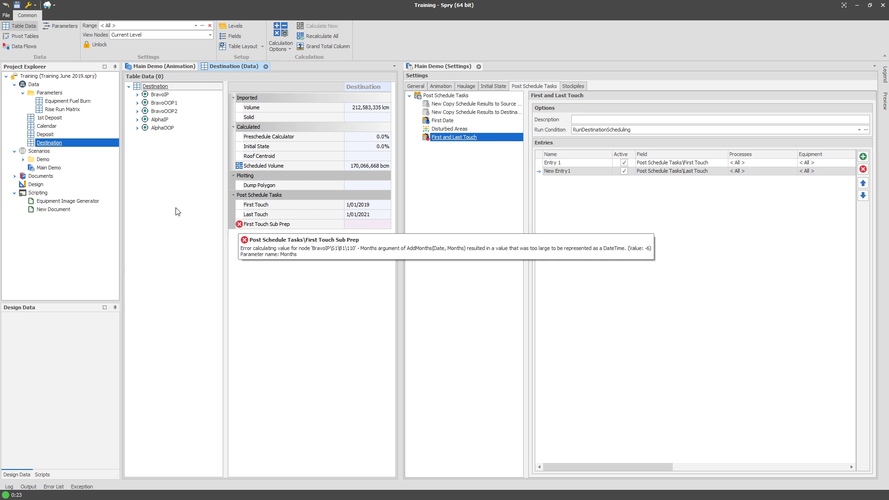
# Open the Destination table's field setup and the expression editor for the First Touch Sub Prep field.
pyautogui.rightClick(46, 142)
pyautogui.moveTo(77, 164)
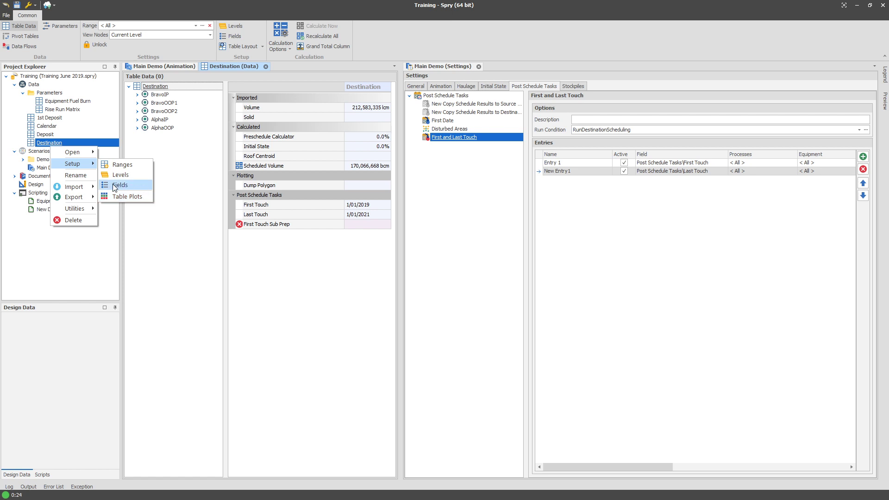
pyautogui.click(122, 186)
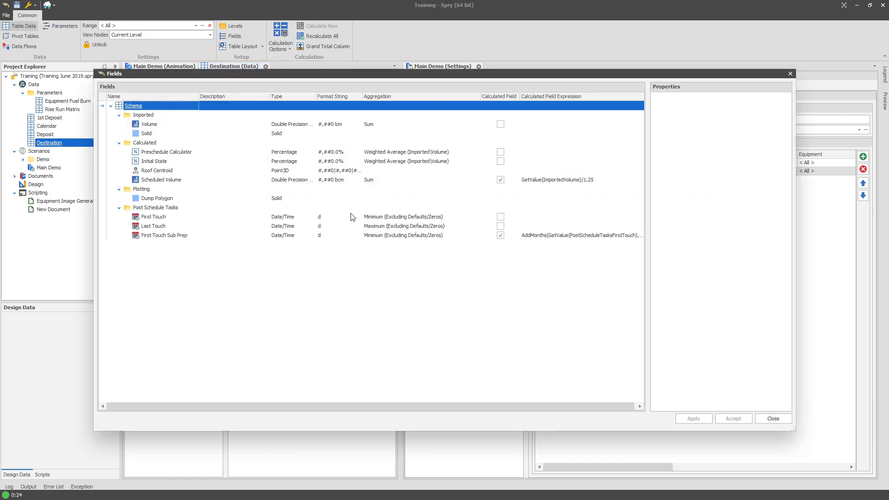
pyautogui.click(556, 181)
pyautogui.click(565, 235)
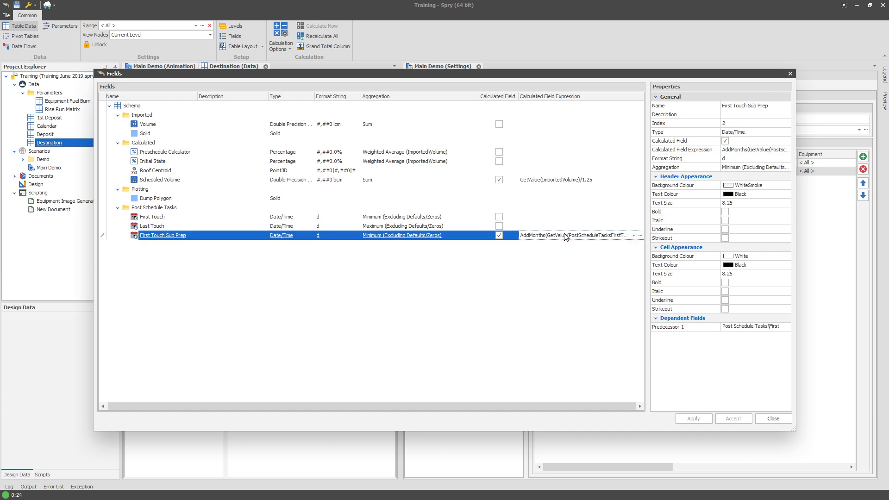
pyautogui.click(565, 237)
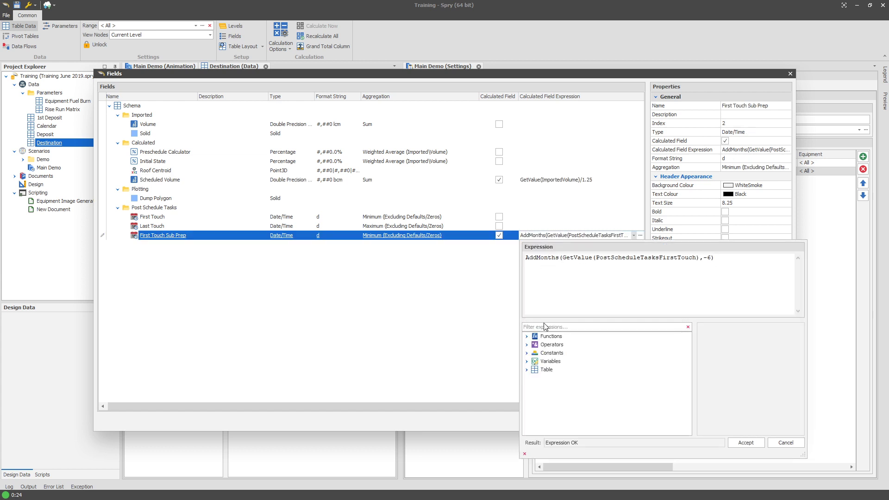
# Filter the expression functions by date and browse the available date functions.
pyautogui.click(545, 326)
pyautogui.write('date')
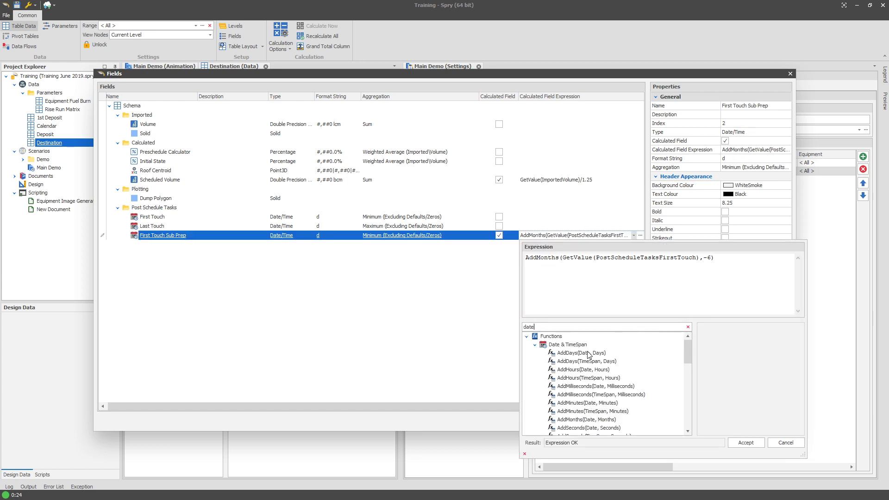
pyautogui.click(587, 352)
pyautogui.scroll(-2, 588, 353)
pyautogui.scroll(-2, 608, 374)
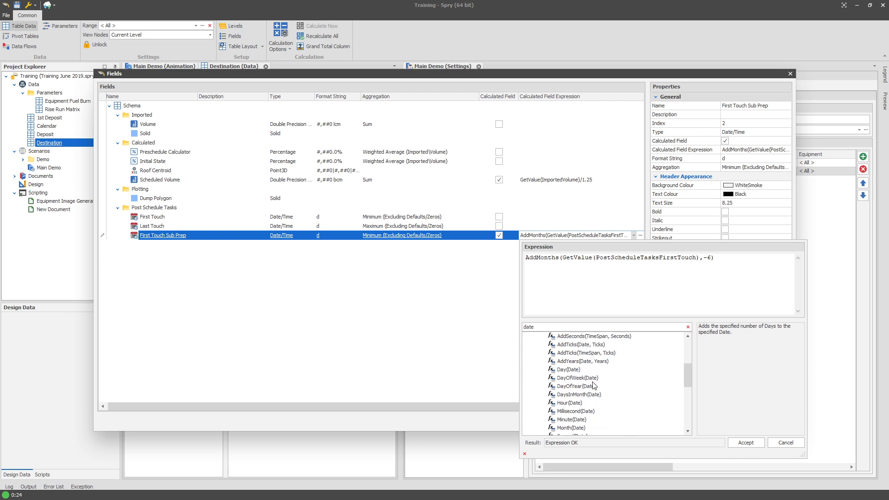
pyautogui.click(579, 360)
pyautogui.scroll(1, 585, 363)
pyautogui.scroll(-4, 591, 370)
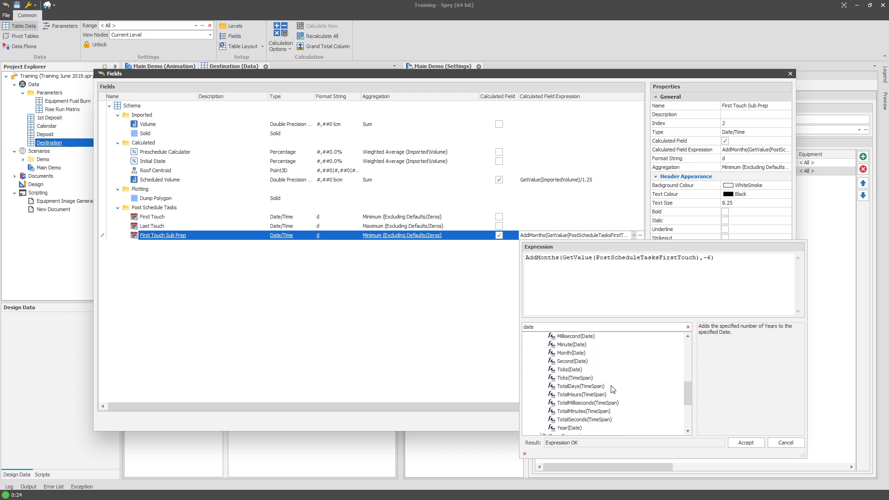
pyautogui.click(592, 393)
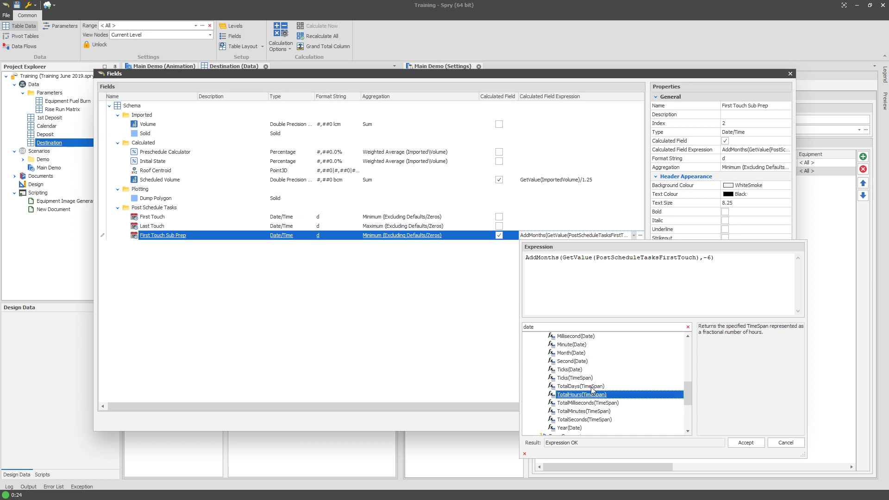
pyautogui.click(576, 419)
pyautogui.click(581, 411)
pyautogui.click(584, 402)
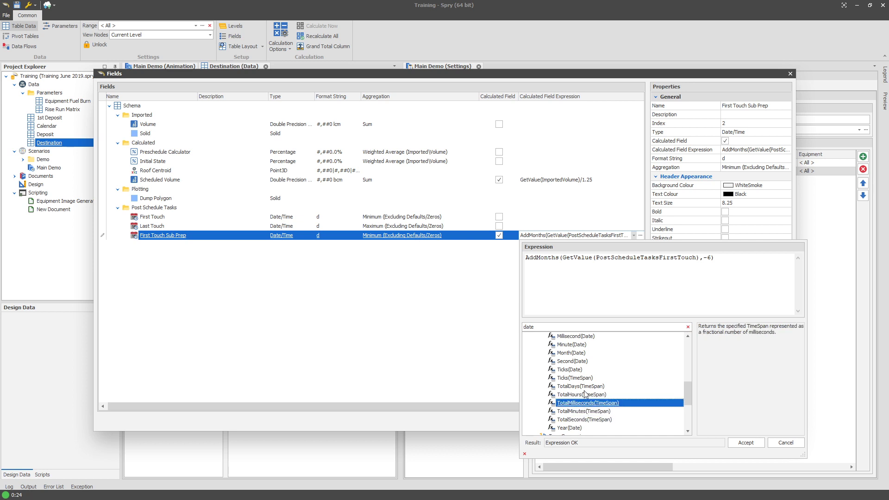
pyautogui.click(588, 394)
pyautogui.click(602, 388)
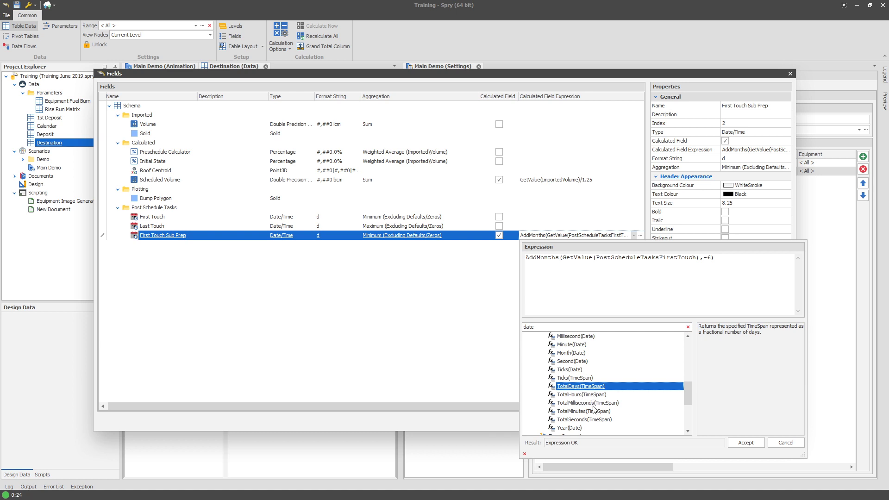
pyautogui.click(578, 354)
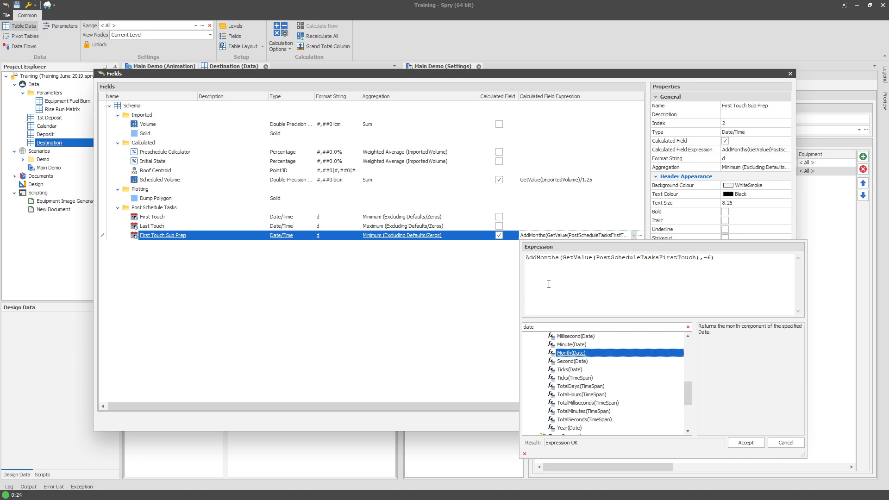
# Try to rewrite the expression as Date(Year(GetValue(PostScheduleTasksFirstTouch)-1,-6).
pyautogui.doubleClick(530, 257)
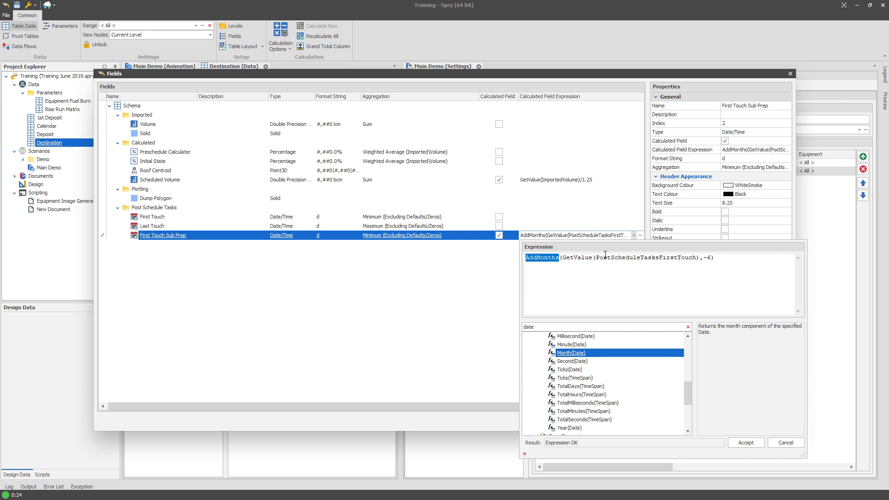
pyautogui.write('Date')
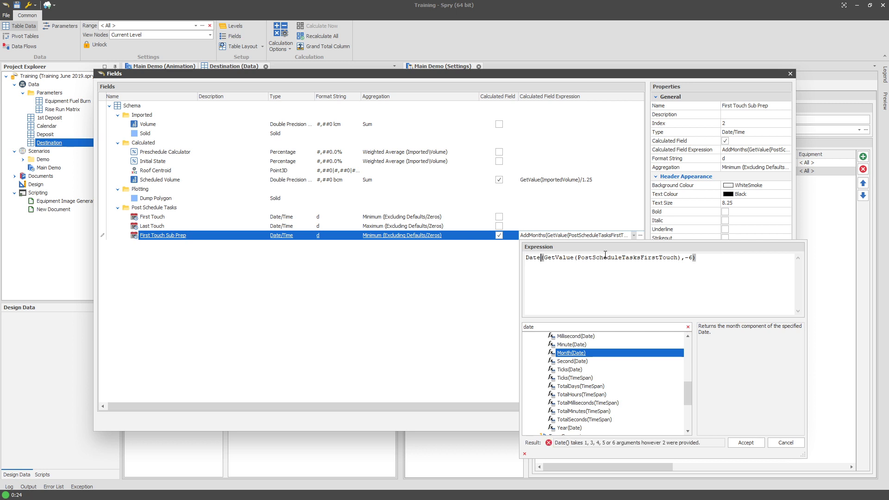
pyautogui.scroll(6, 599, 368)
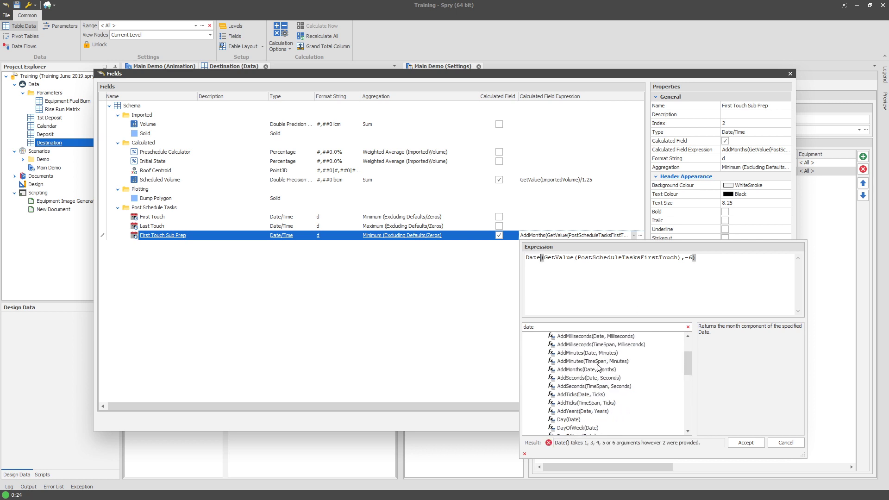
pyautogui.scroll(-10, 597, 379)
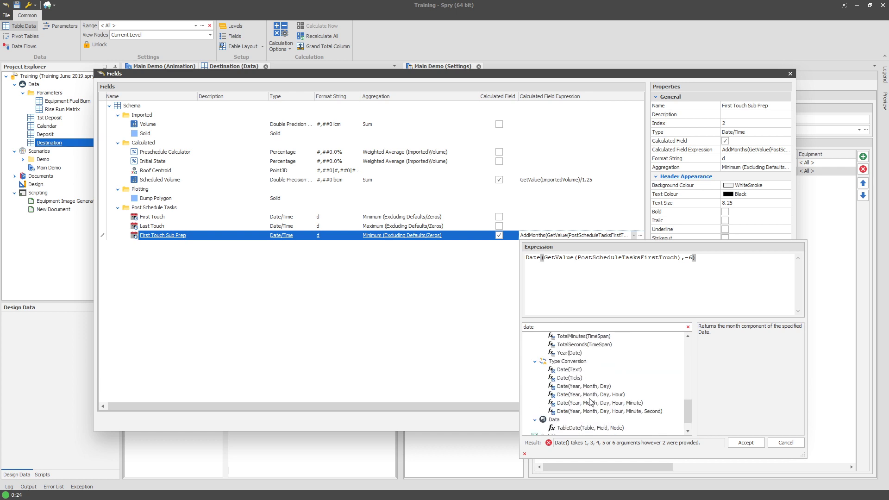
pyautogui.click(583, 387)
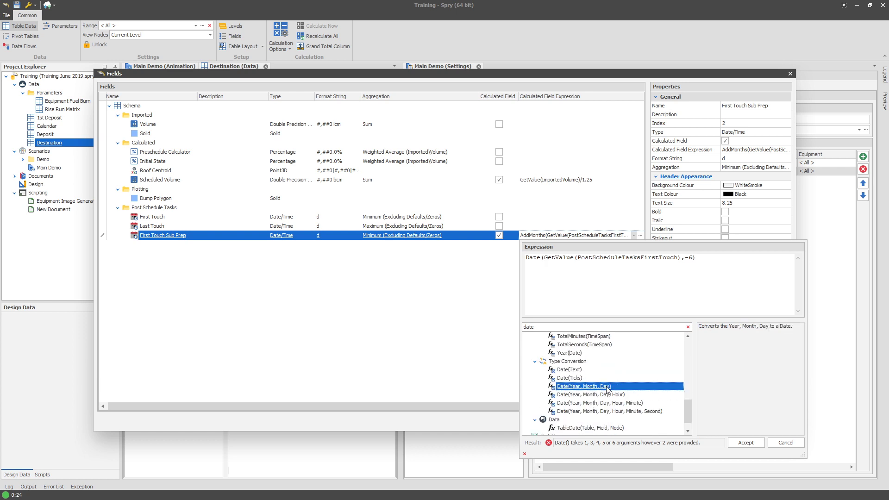
pyautogui.click(562, 257)
pyautogui.write('Year(')
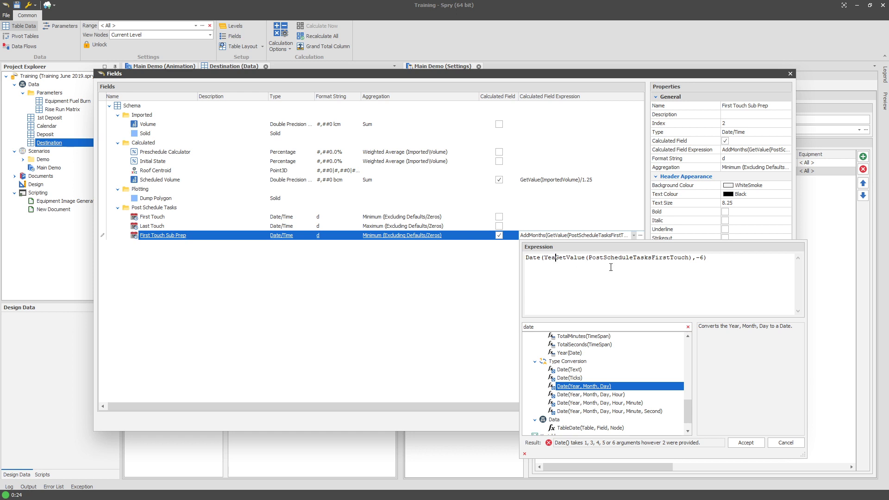
pyautogui.click(700, 258)
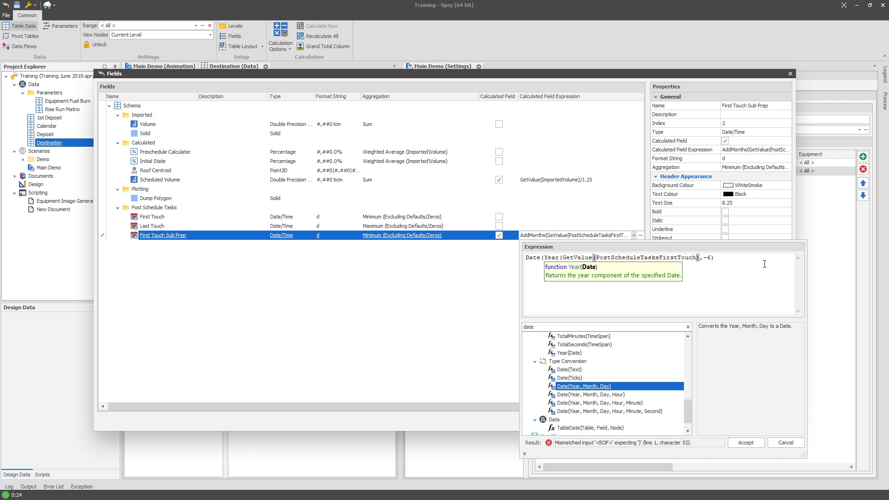
pyautogui.write('-1')
pyautogui.moveTo(688, 416); pyautogui.dragTo(695, 406)
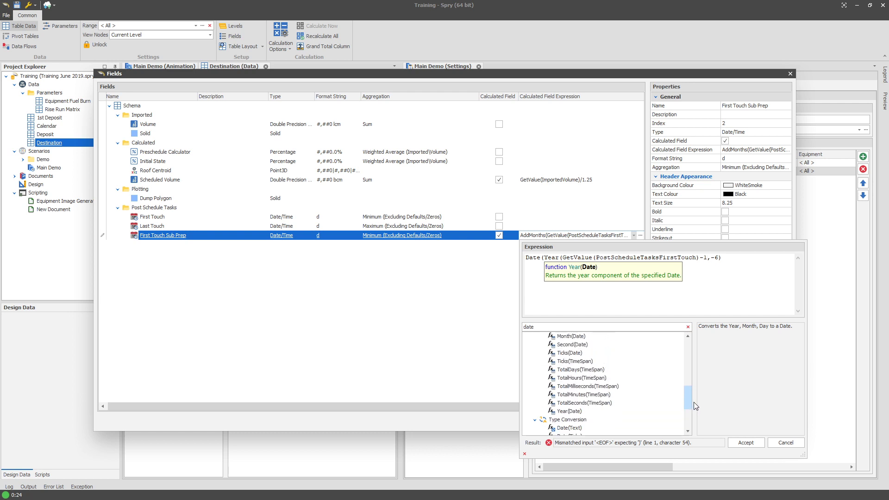
pyautogui.click(595, 370)
pyautogui.click(595, 379)
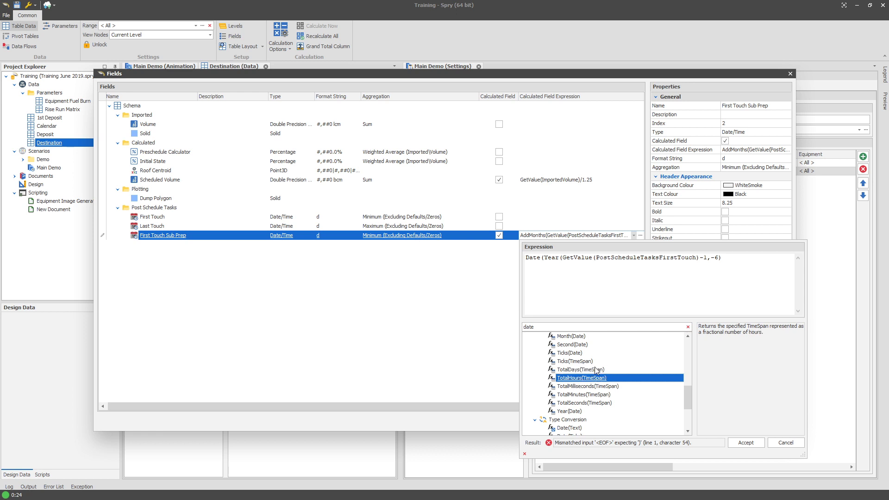
pyautogui.click(596, 370)
# Change the First Touch Sub Prep expression to GetValue(PostScheduleTasksFirstTouch)-180.
pyautogui.click(550, 272)
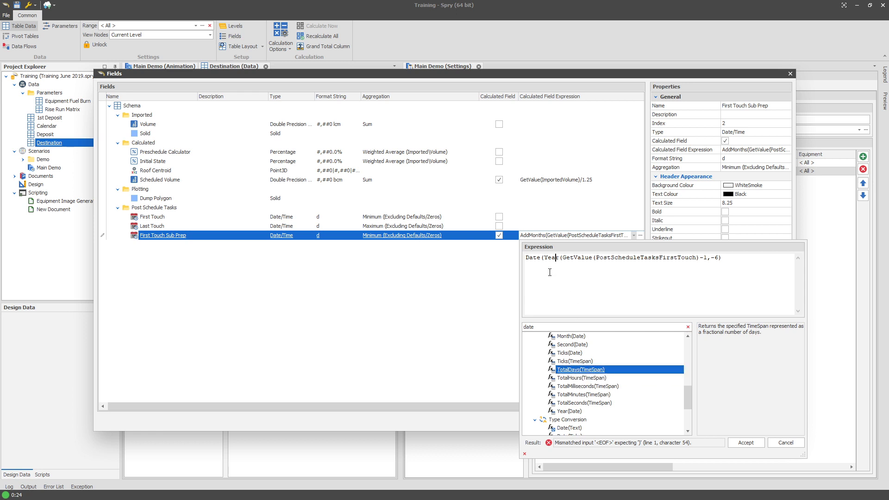
pyautogui.moveTo(546, 261); pyautogui.dragTo(539, 266)
pyautogui.press('Delete')
pyautogui.press('Delete')
pyautogui.press('Delete')
pyautogui.press('Delete')
pyautogui.press('Delete')
pyautogui.press('Delete')
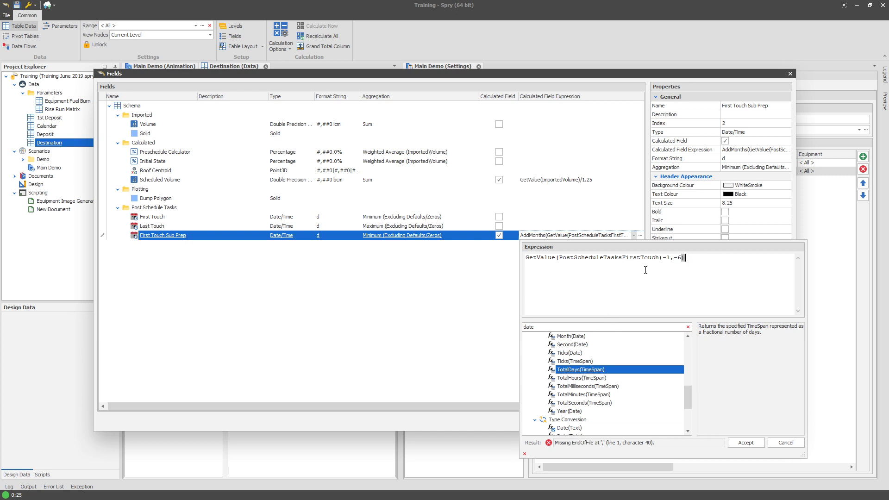
pyautogui.press('BackSpace')
pyautogui.press('BackSpace')
pyautogui.press('BackSpace')
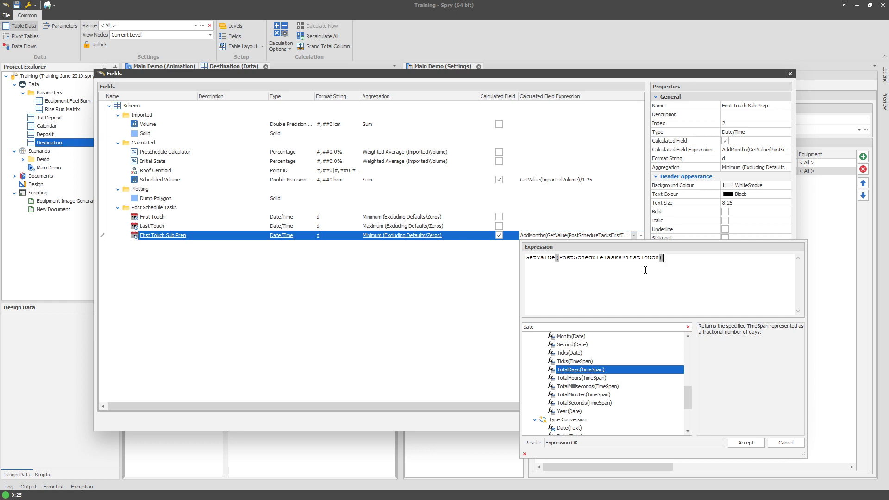
pyautogui.write('-')
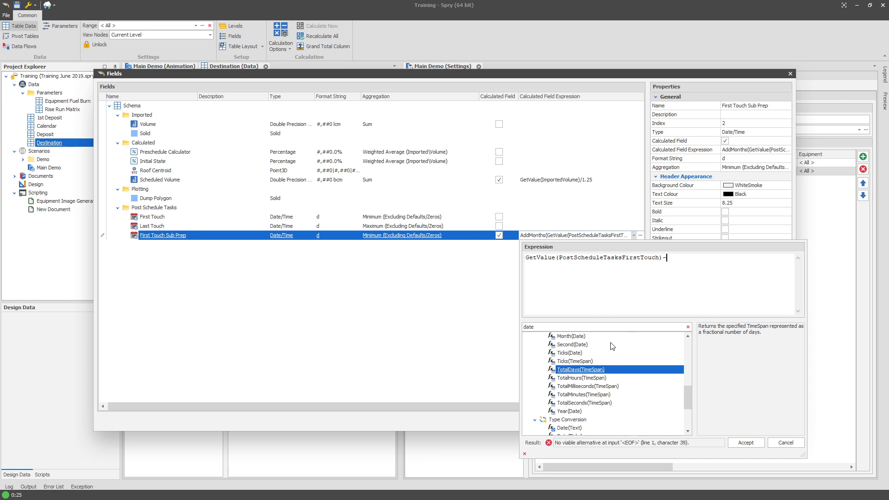
pyautogui.write('180')
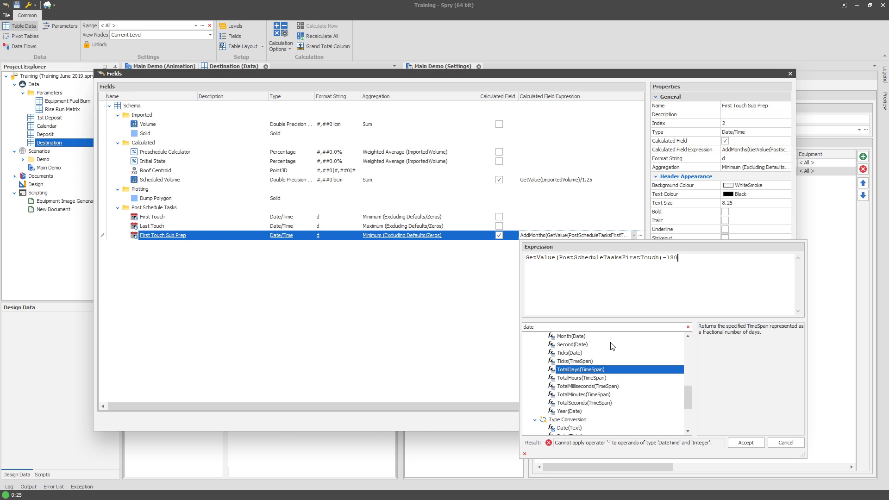
# Browse the filtered date functions and their descriptions in the expression editor's function list.
pyautogui.doubleClick(674, 258)
pyautogui.scroll(2, 588, 370)
pyautogui.scroll(1, 593, 373)
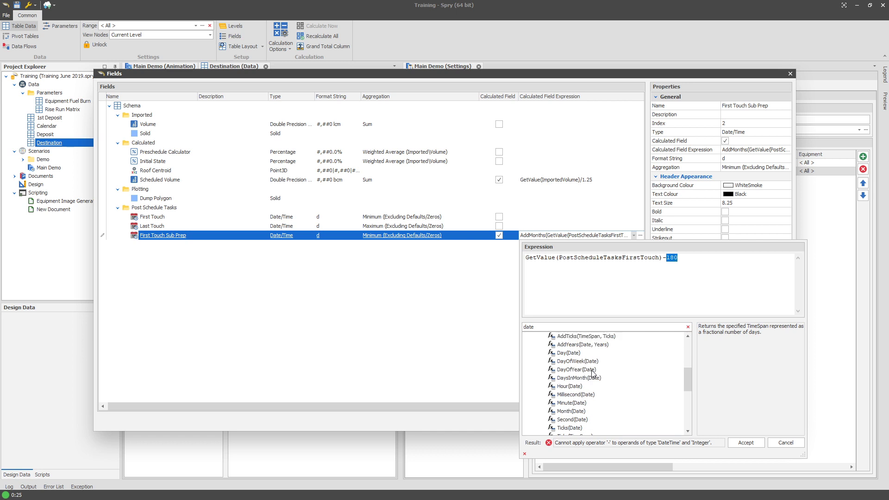
pyautogui.click(584, 353)
pyautogui.scroll(1, 595, 365)
pyautogui.click(597, 369)
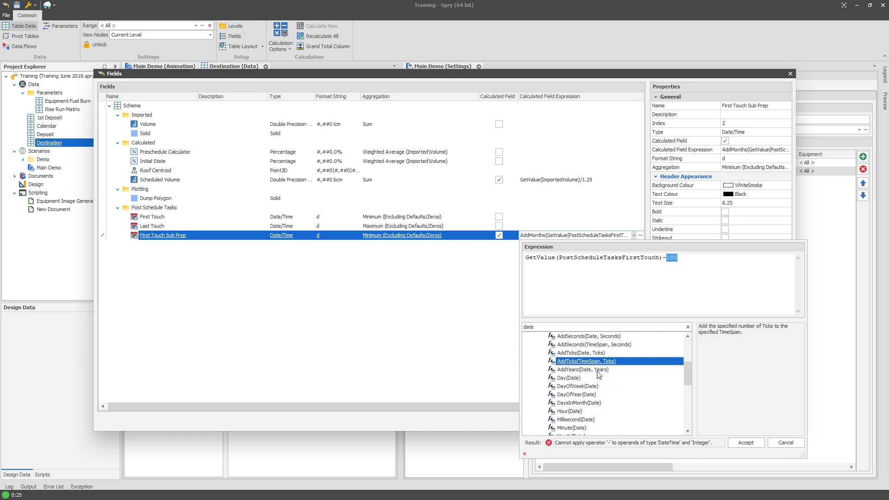
pyautogui.scroll(1, 597, 370)
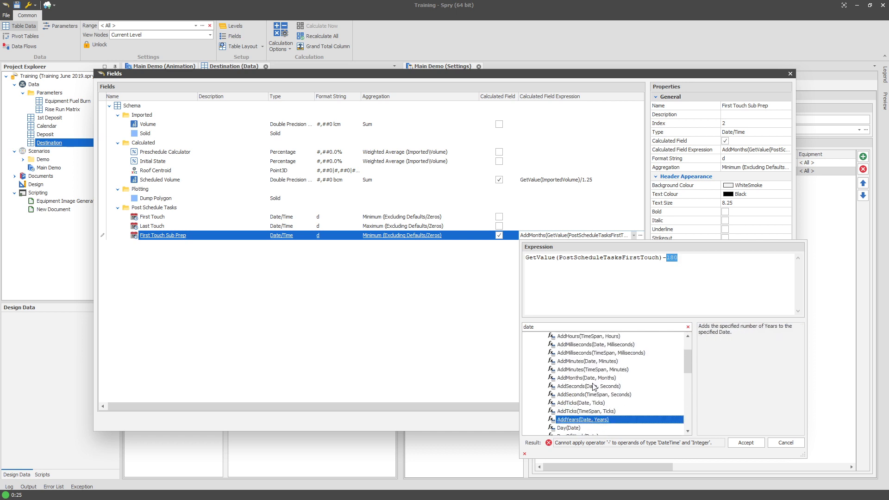
pyautogui.scroll(2, 641, 404)
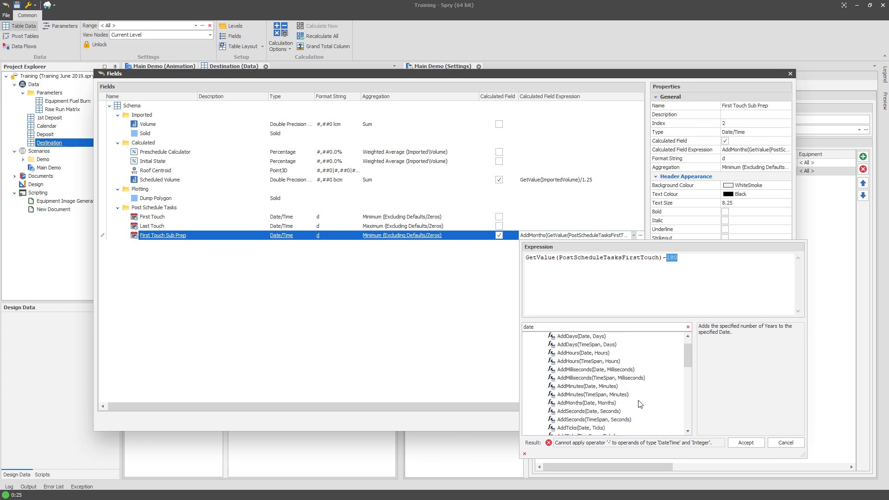
pyautogui.scroll(-2, 639, 403)
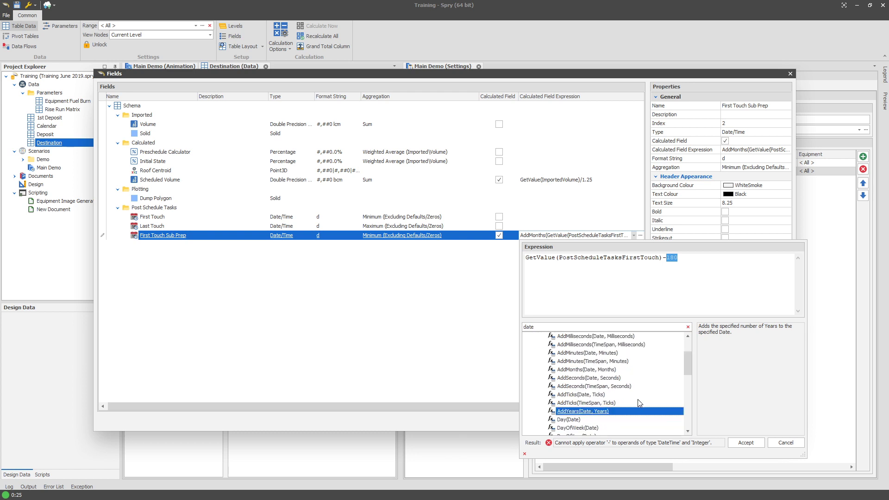
pyautogui.scroll(2, 639, 403)
pyautogui.scroll(-2, 639, 403)
pyautogui.scroll(-5, 639, 402)
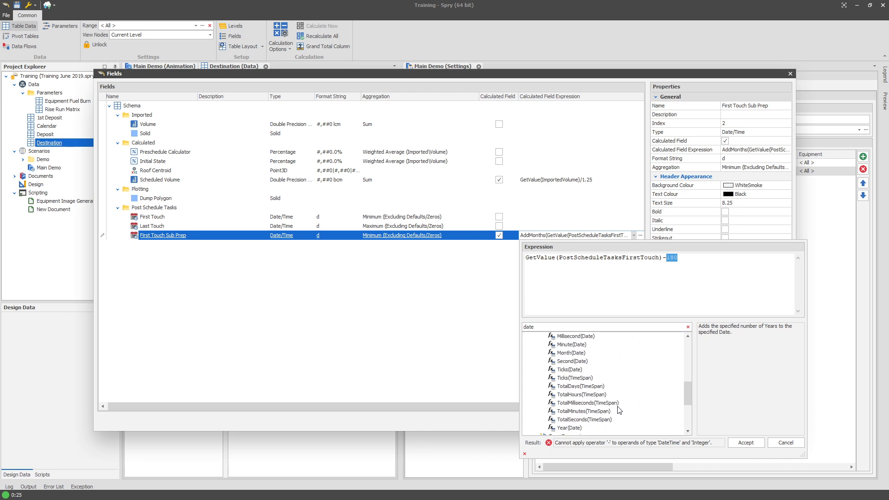
pyautogui.click(599, 395)
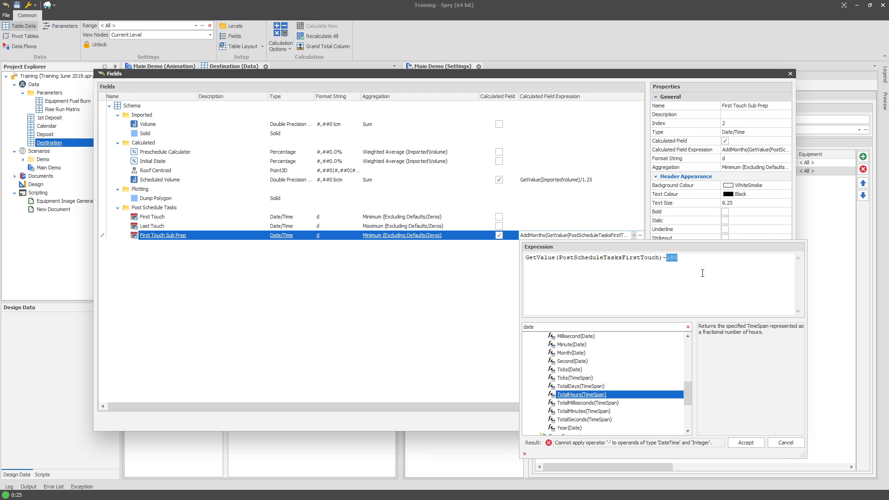
pyautogui.click(598, 378)
pyautogui.click(592, 369)
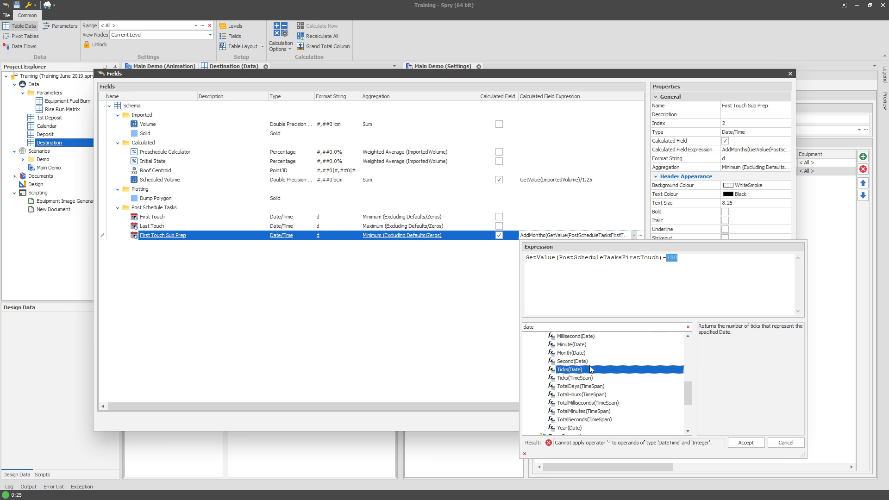
pyautogui.click(593, 355)
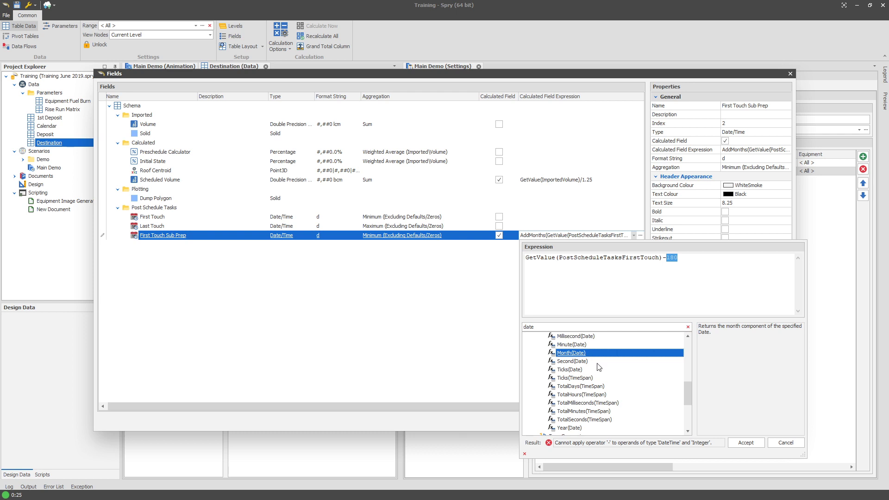
pyautogui.scroll(-3, 598, 368)
pyautogui.click(597, 369)
pyautogui.click(596, 386)
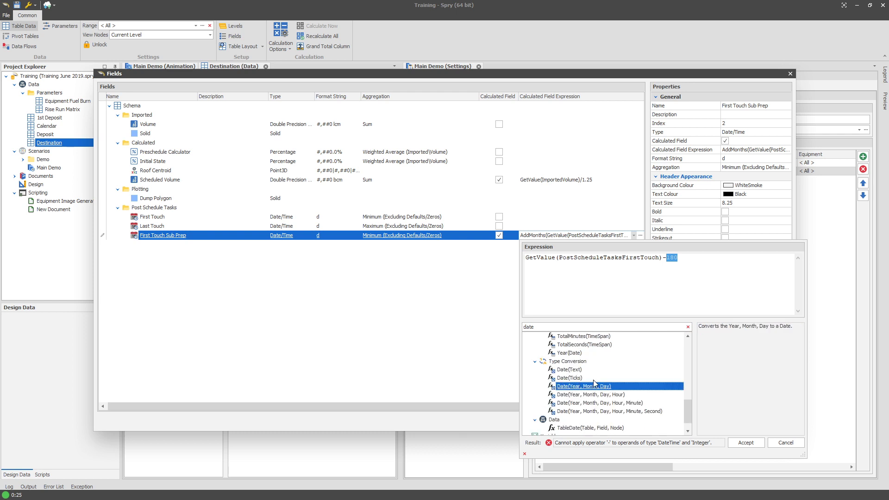
pyautogui.click(597, 378)
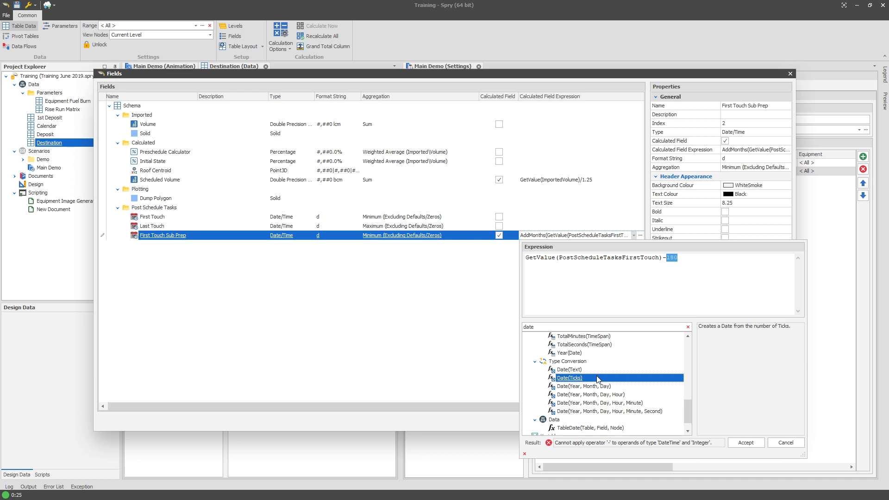
pyautogui.doubleClick(676, 257)
pyautogui.click(578, 370)
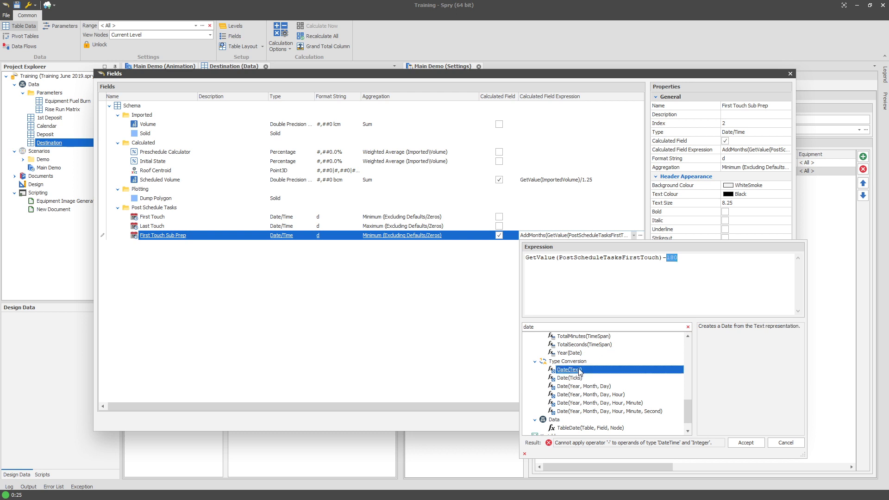
pyautogui.scroll(-1, 602, 402)
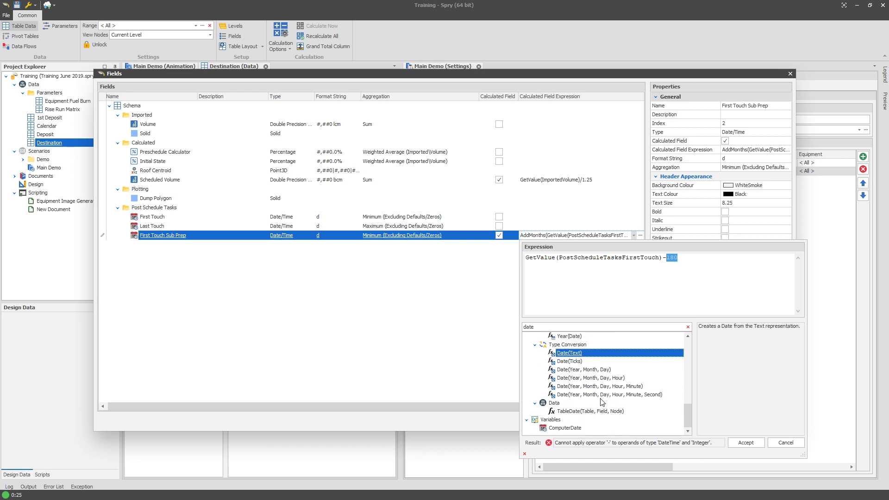
pyautogui.click(601, 369)
pyautogui.scroll(3, 618, 394)
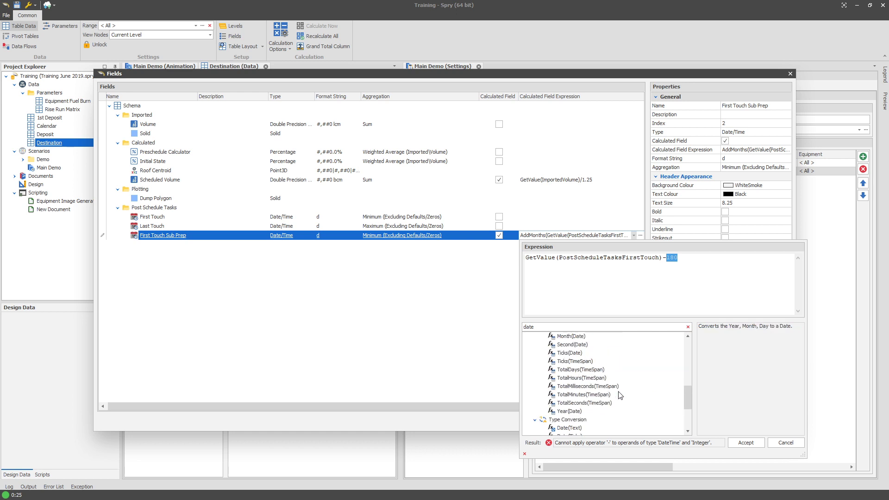
pyautogui.scroll(1, 627, 406)
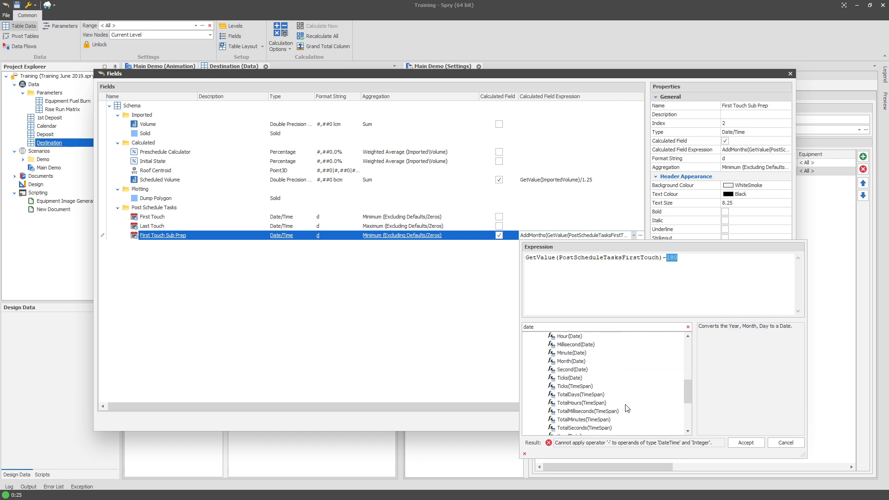
pyautogui.scroll(3, 627, 408)
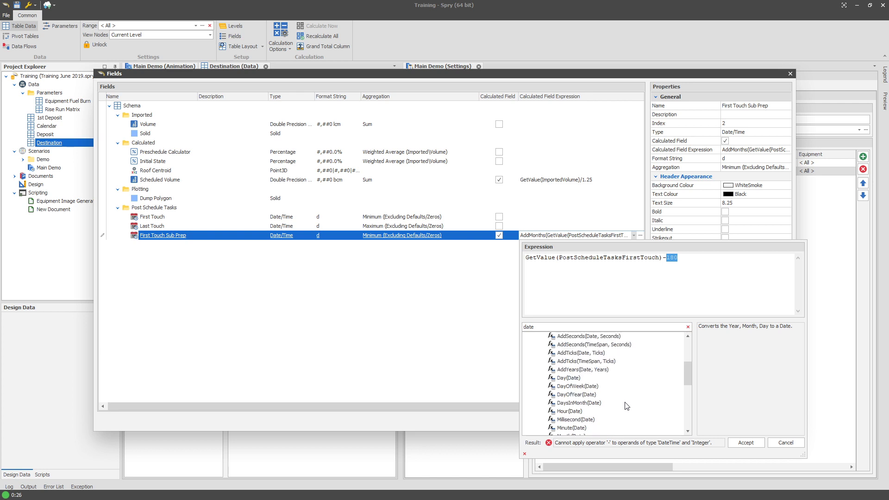
pyautogui.scroll(3, 627, 406)
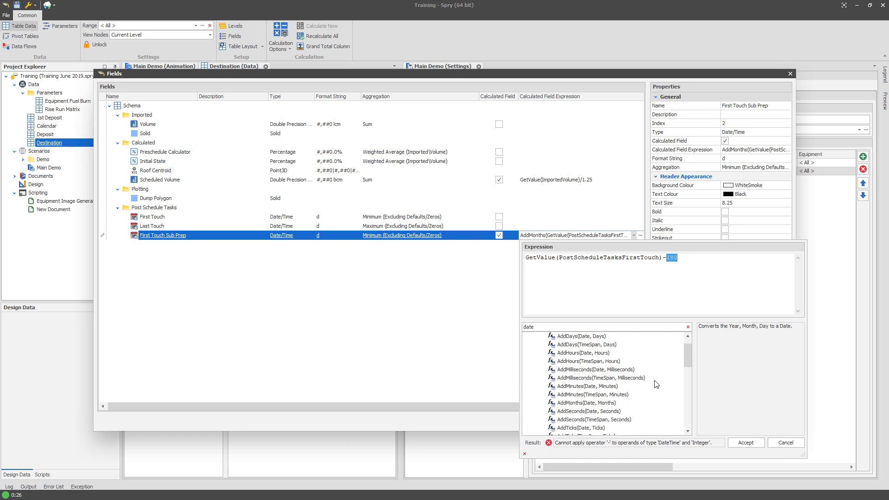
pyautogui.scroll(-1, 657, 383)
pyautogui.scroll(-1, 655, 379)
pyautogui.click(626, 401)
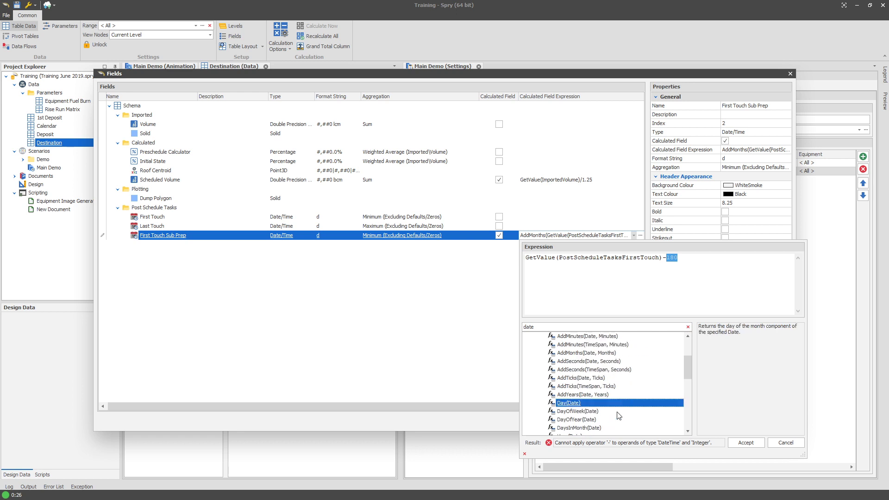
pyautogui.click(616, 411)
pyautogui.scroll(-1, 636, 412)
pyautogui.scroll(-1, 637, 415)
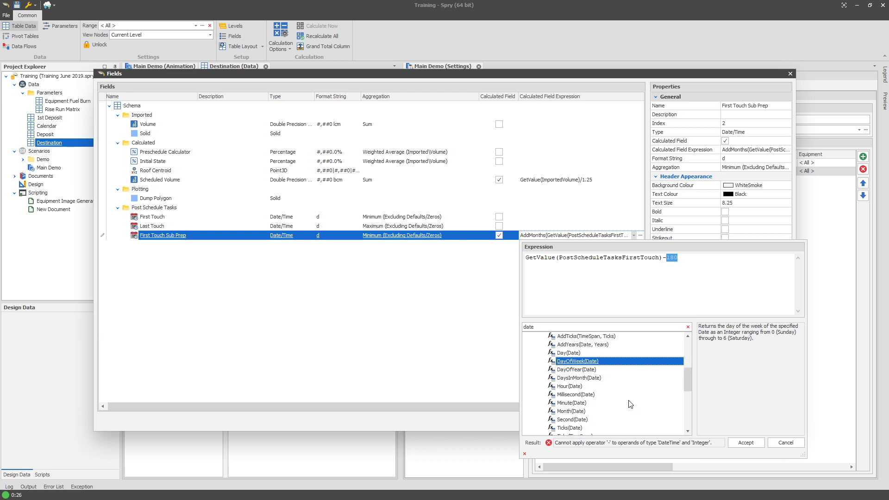
pyautogui.scroll(-1, 631, 404)
pyautogui.scroll(-1, 631, 404)
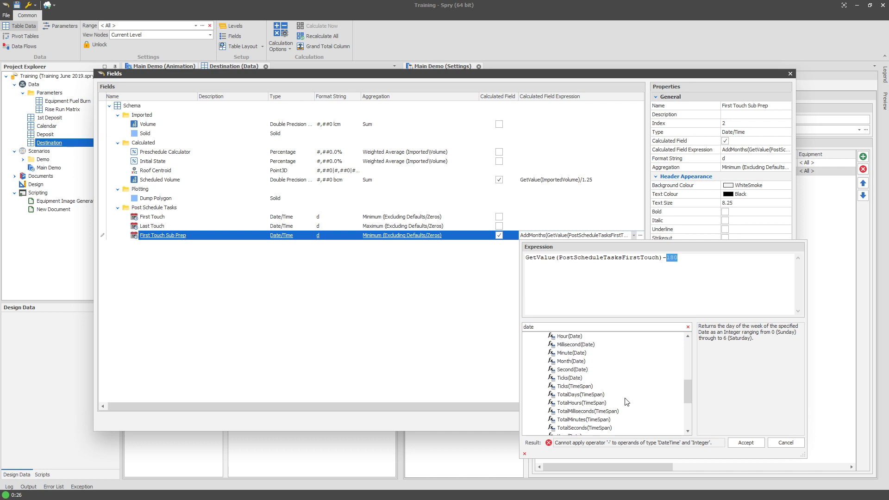
pyautogui.click(602, 395)
pyautogui.click(606, 401)
pyautogui.click(607, 395)
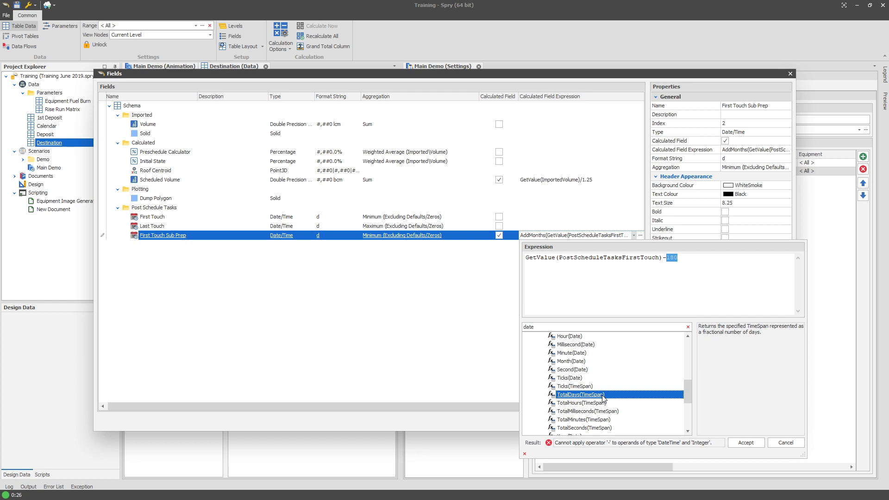
# Remove the -180 offset from the First Touch Sub Prep expression.
pyautogui.click(690, 260)
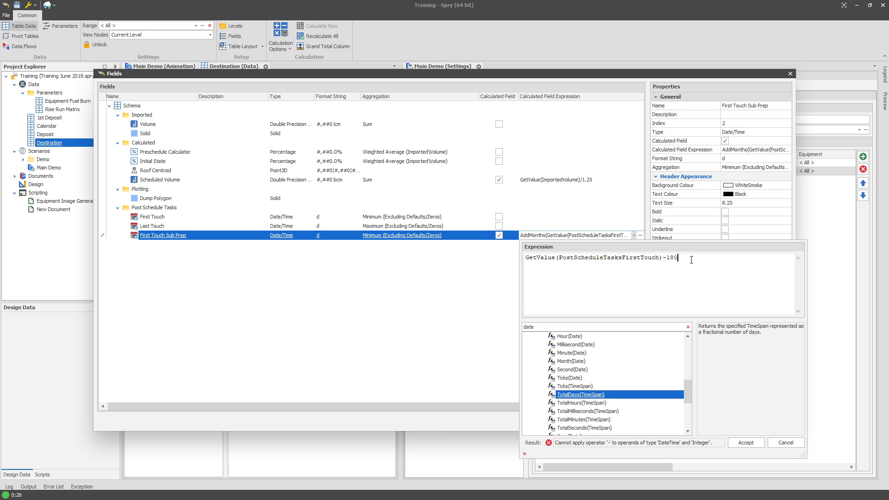
pyautogui.doubleClick(673, 259)
pyautogui.press('BackSpace')
pyautogui.press('BackSpace')
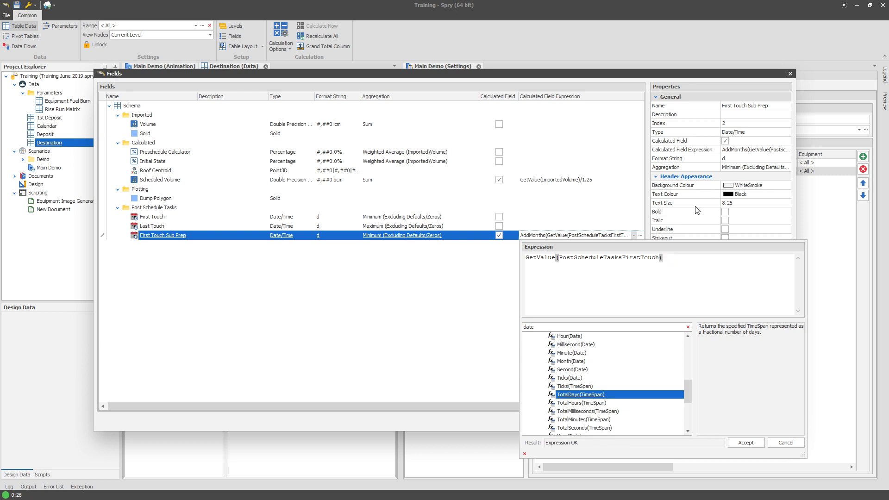
# Wrap the first touch value as Date(Year(GetValue(PostScheduleTasksFirstTouch))-1, at the start of the expression.
pyautogui.hotkey('ctrl', 'a')
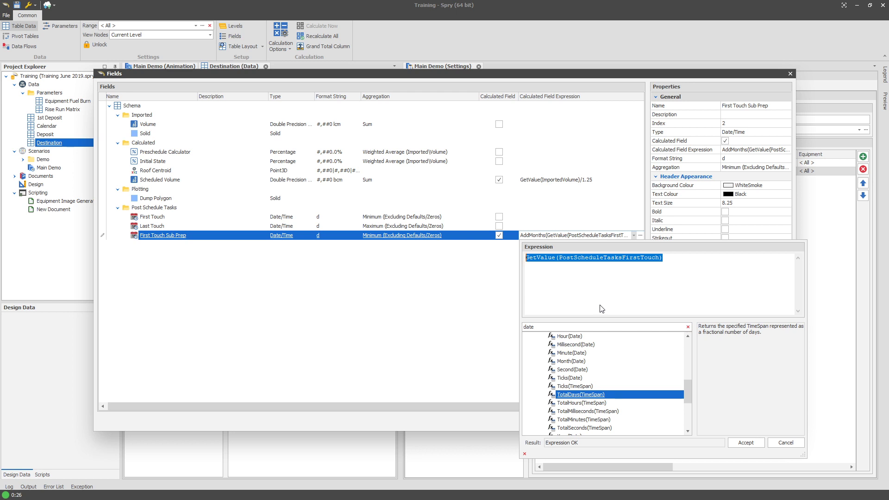
pyautogui.click(675, 272)
pyautogui.moveTo(694, 259); pyautogui.dragTo(533, 261)
pyautogui.click(526, 258)
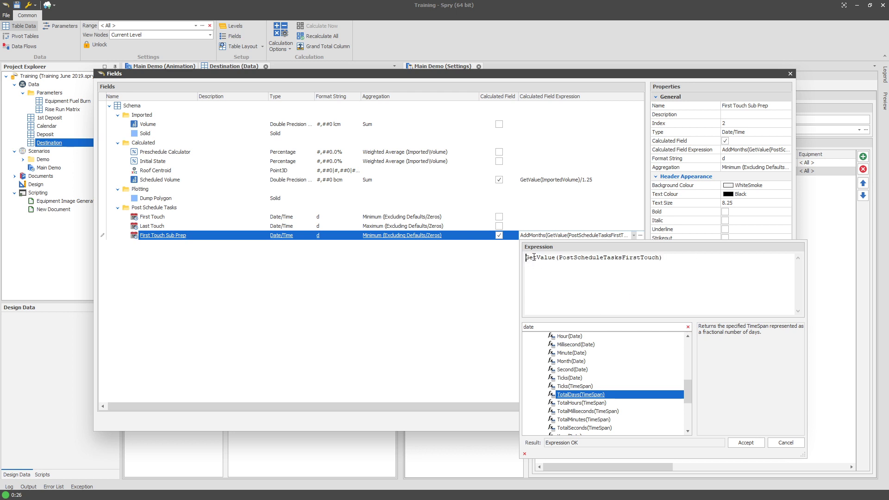
pyautogui.write('Date(')
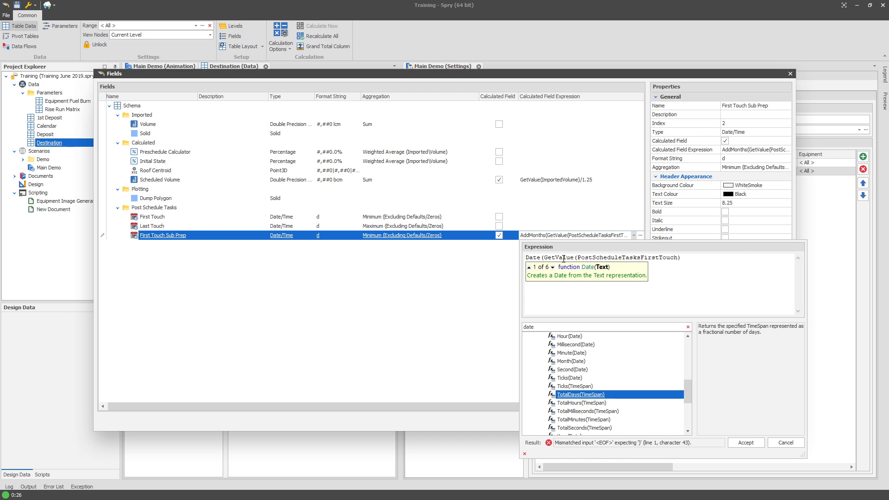
pyautogui.write('Year(')
pyautogui.press('End')
pyautogui.write(')')
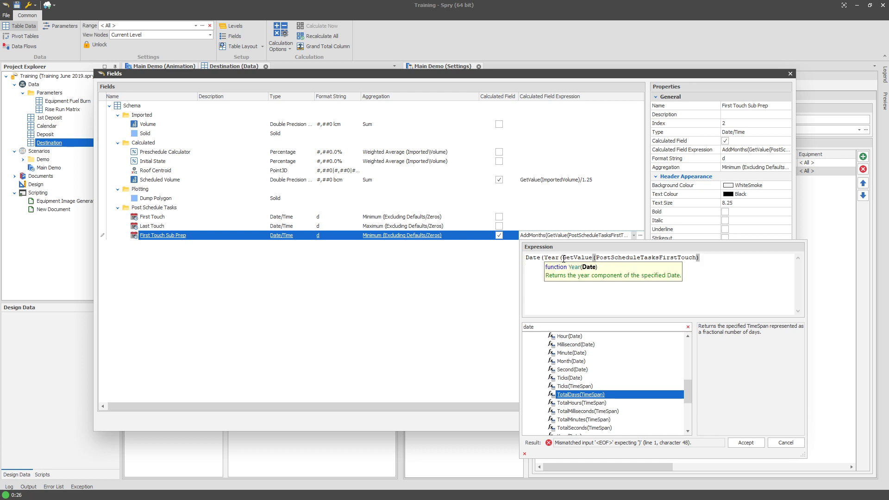
pyautogui.write(')-1,')
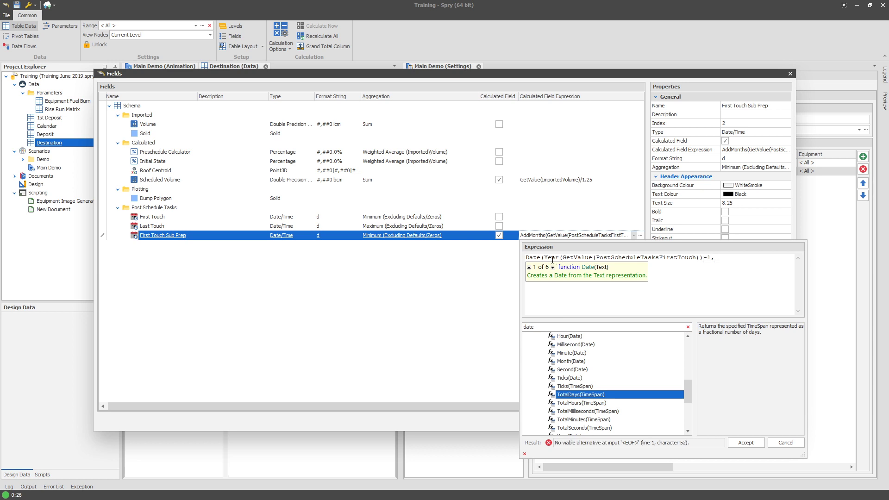
# Add Month(GetValue(PostScheduleTasksFirstTouch)) and Day(GetValue(PostScheduleTasksFirstTouch)) arguments and close the Date expression.
pyautogui.moveTo(545, 259); pyautogui.dragTo(703, 259)
pyautogui.hotkey('ctrl', 'c')
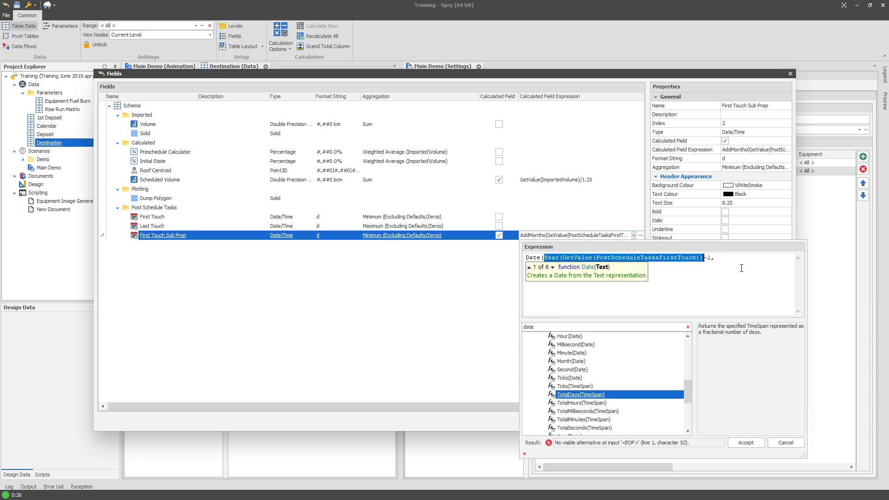
pyautogui.click(754, 261)
pyautogui.hotkey('ctrl', 'v')
pyautogui.doubleClick(717, 266)
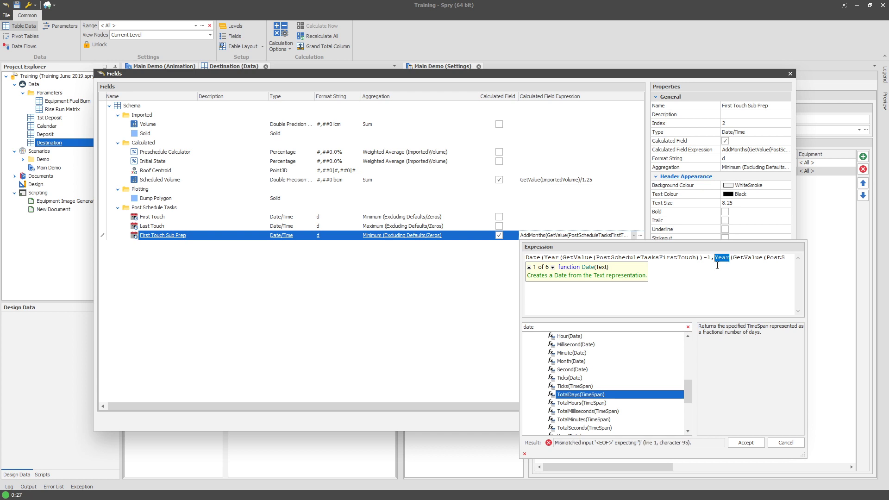
pyautogui.write('Month')
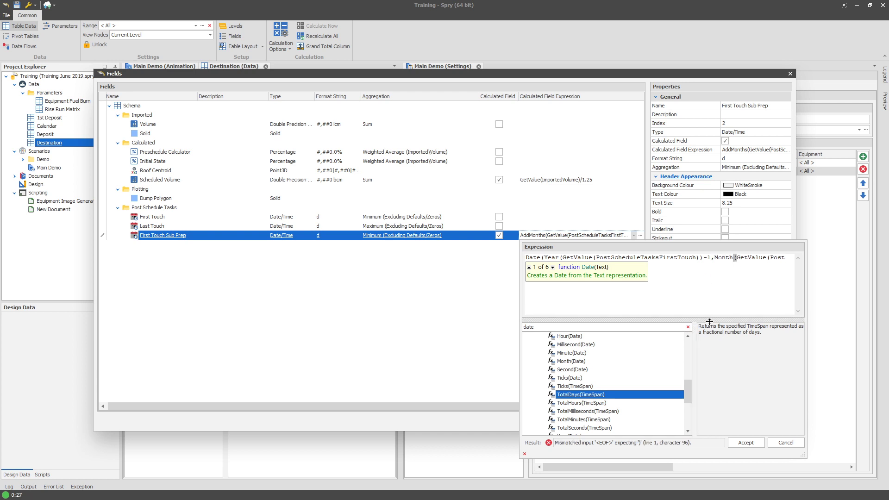
pyautogui.press('End')
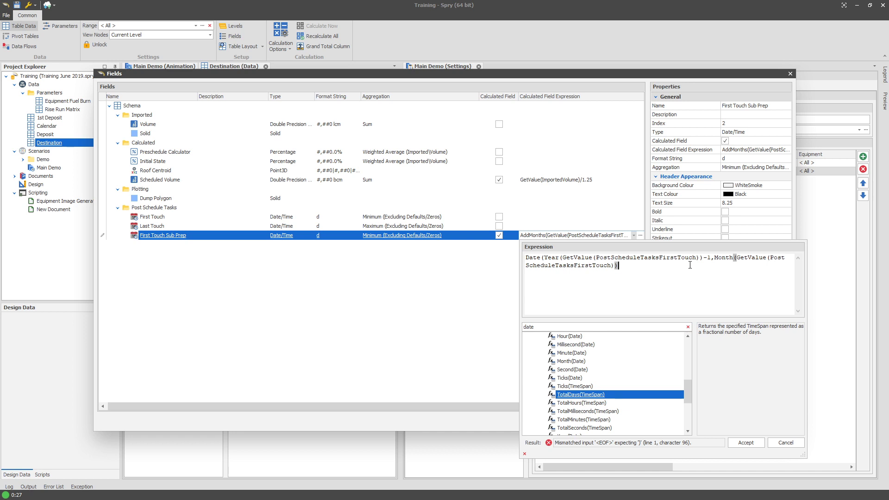
pyautogui.write(',')
pyautogui.hotkey('ctrl', 'v')
pyautogui.doubleClick(638, 266)
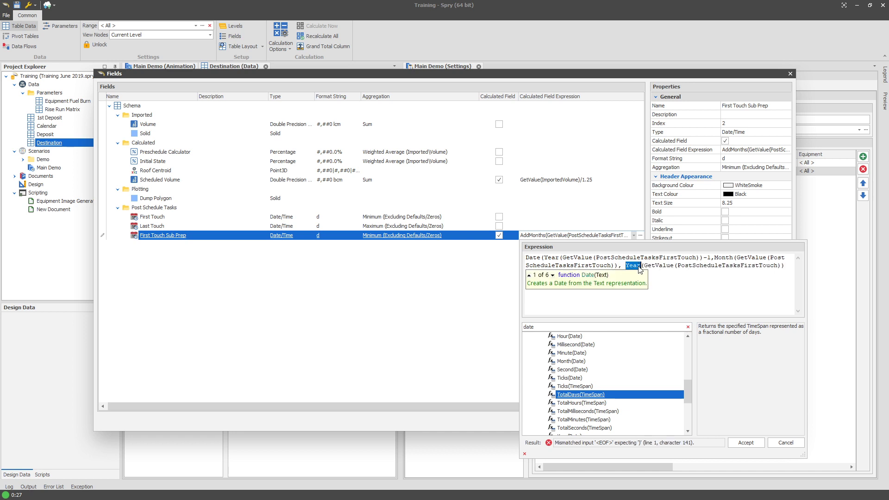
pyautogui.write('Day')
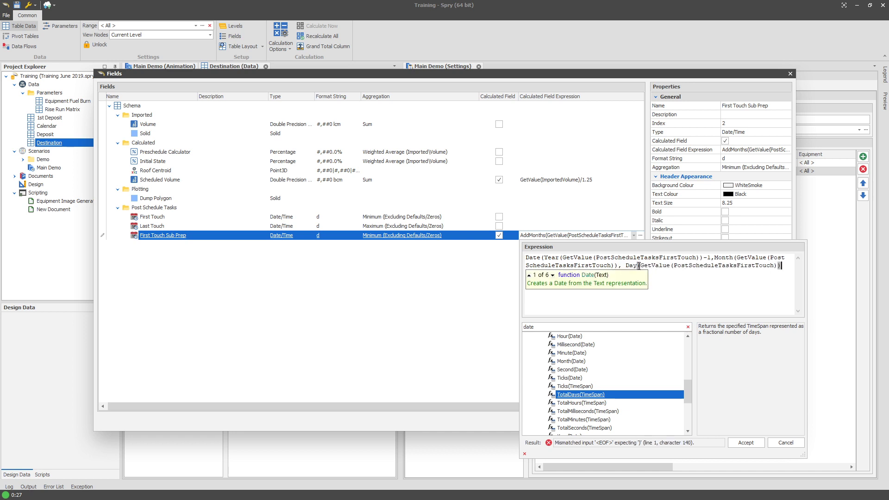
pyautogui.write(')')
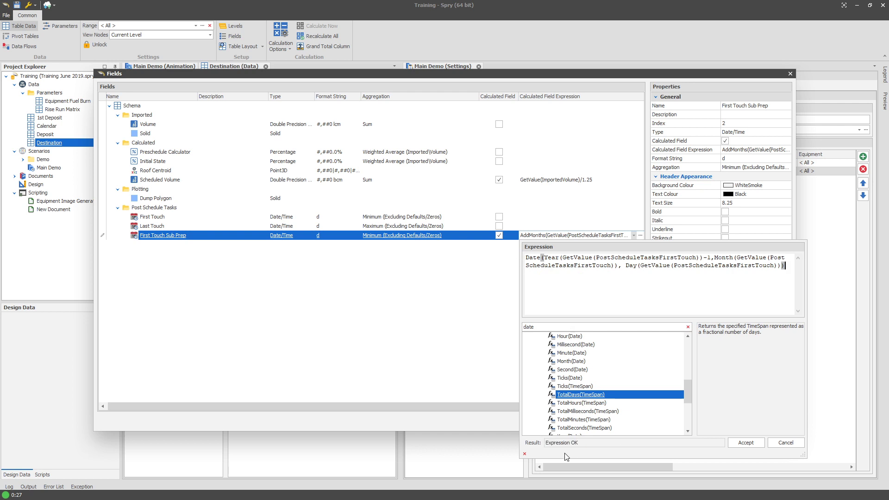
# Wrap the First Touch Sub Prep Date expression in AddMonths with 6 months, then accept and apply the field change.
pyautogui.scroll(1, 580, 369)
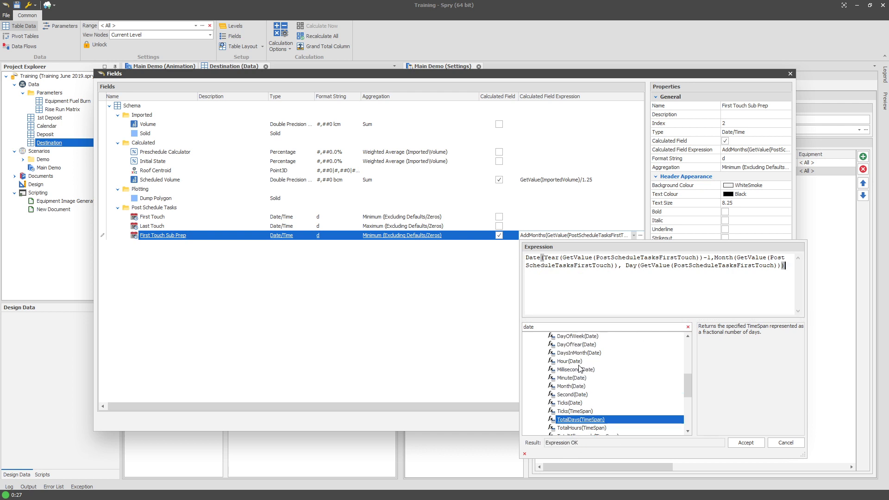
pyautogui.scroll(4, 579, 369)
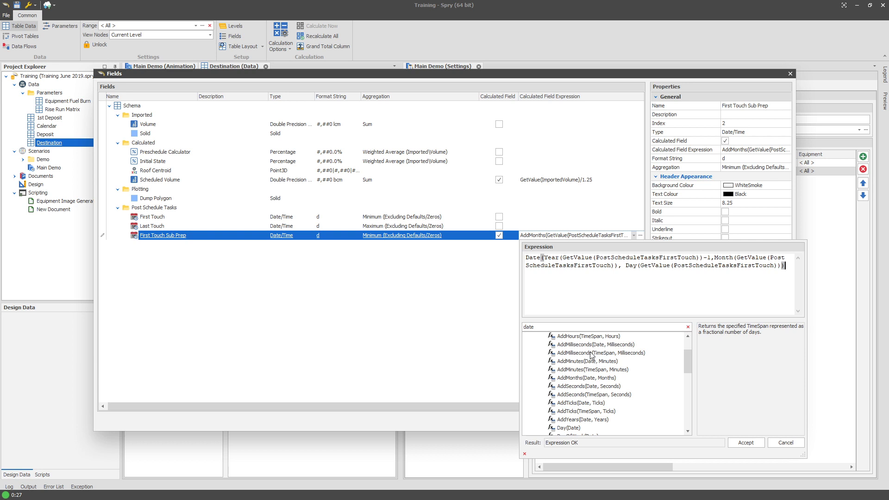
pyautogui.click(575, 368)
pyautogui.click(582, 384)
pyautogui.click(602, 376)
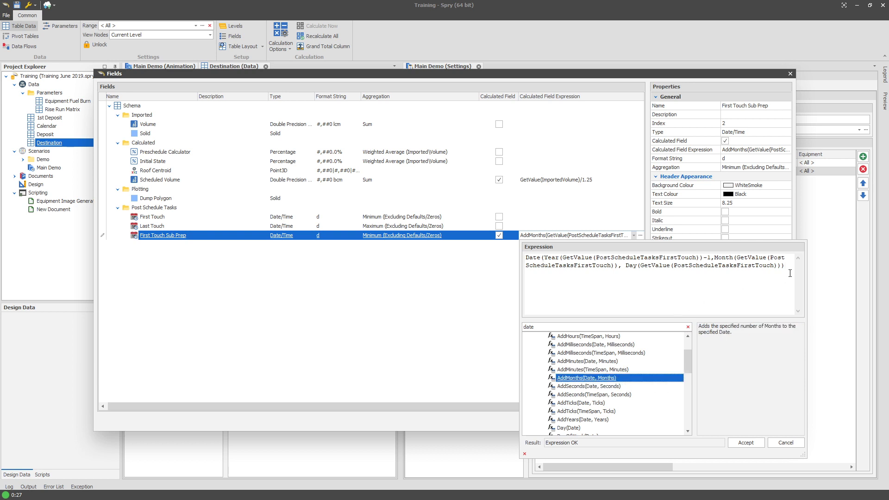
pyautogui.hotkey('ctrl', 'a')
pyautogui.doubleClick(586, 378)
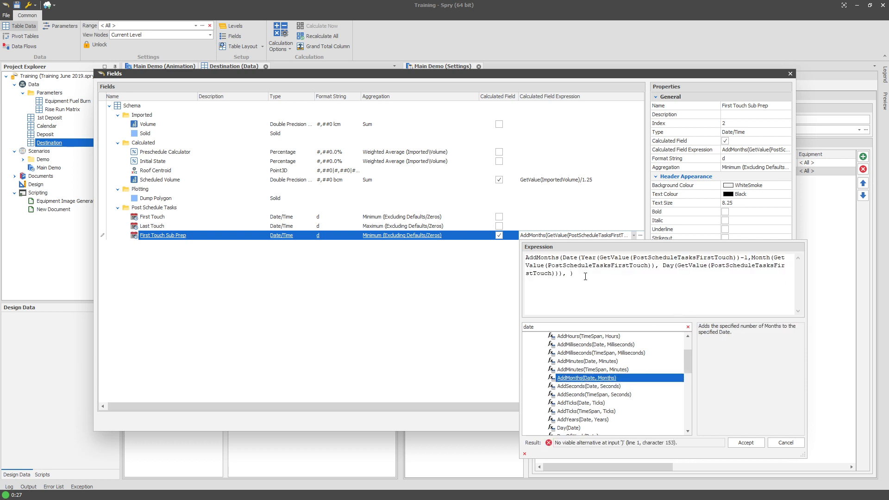
pyautogui.write('6')
pyautogui.click(745, 443)
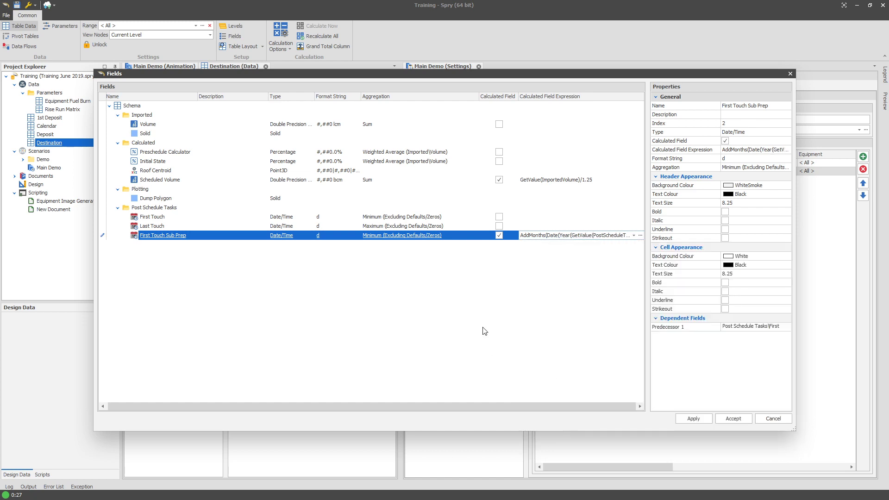
pyautogui.click(687, 418)
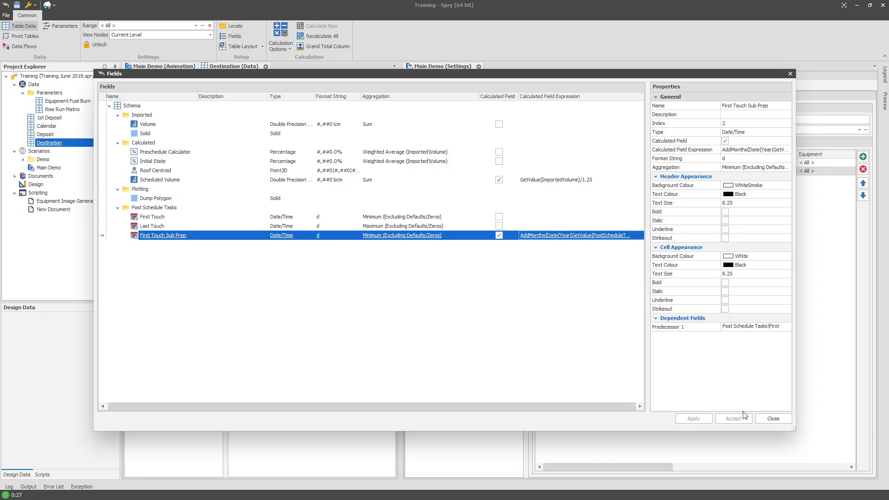
pyautogui.click(759, 417)
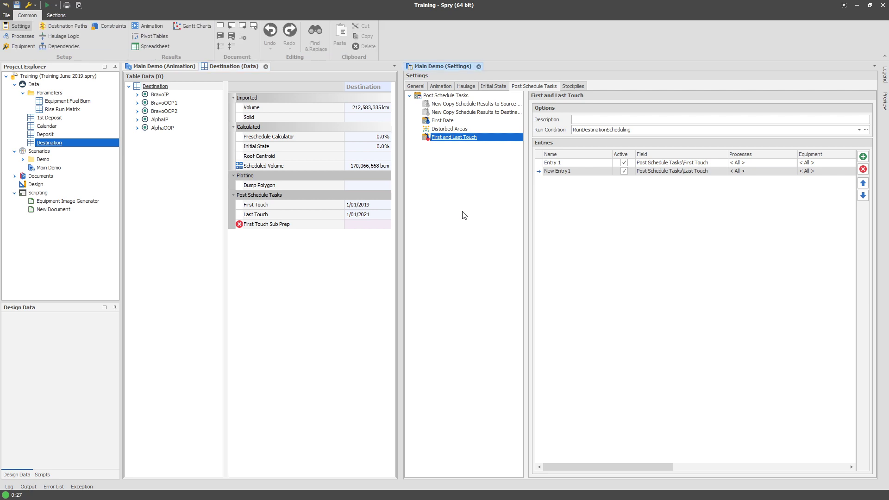
# Reopen the First Touch Sub Prep expression and start an If( condition using GetValue(PostScheduleTasksFirstTouch) at the front.
pyautogui.click(241, 227)
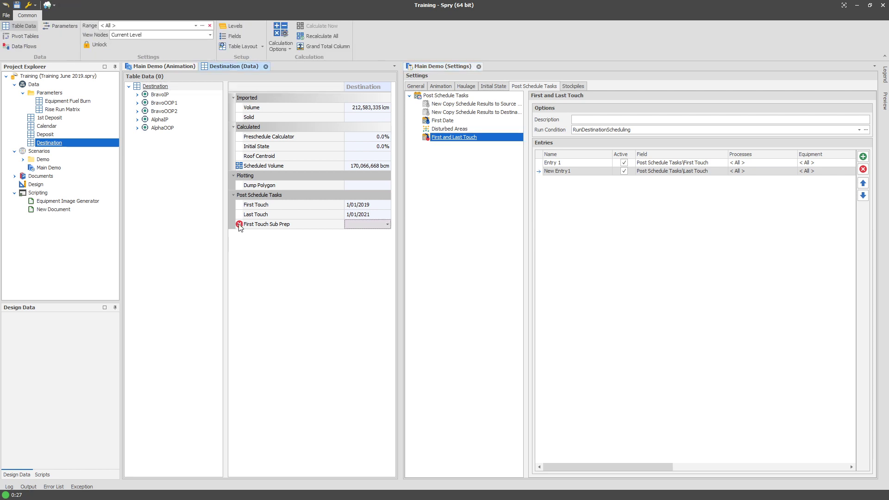
pyautogui.moveTo(240, 226)
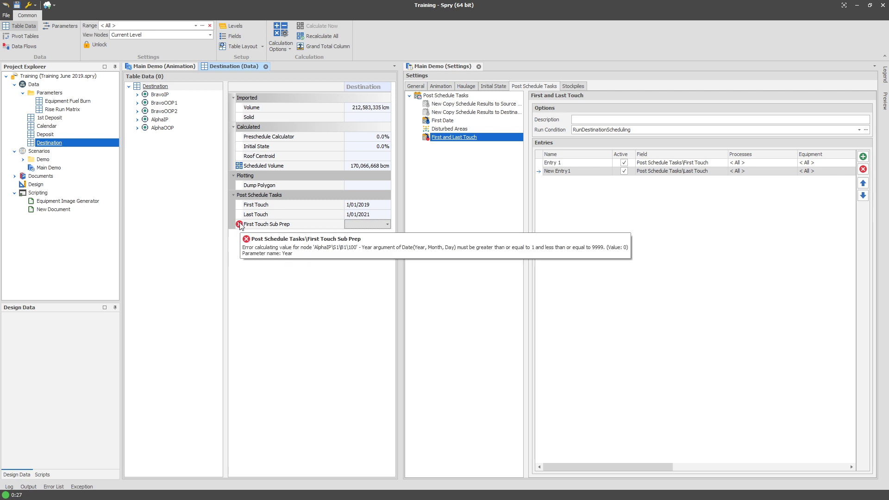
pyautogui.rightClick(68, 143)
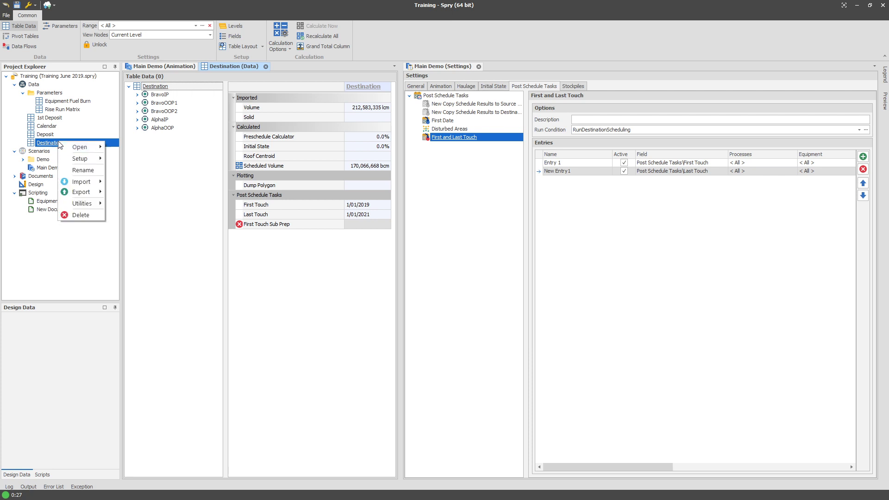
pyautogui.moveTo(88, 159)
pyautogui.click(132, 173)
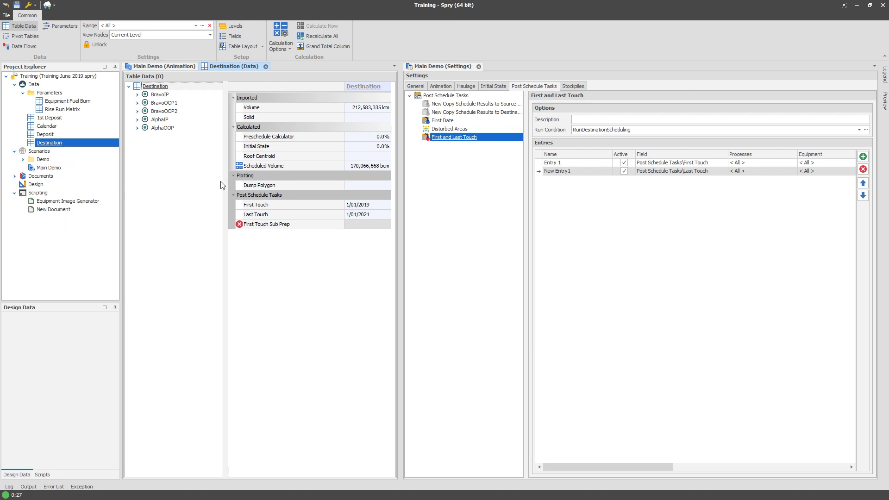
pyautogui.click(544, 236)
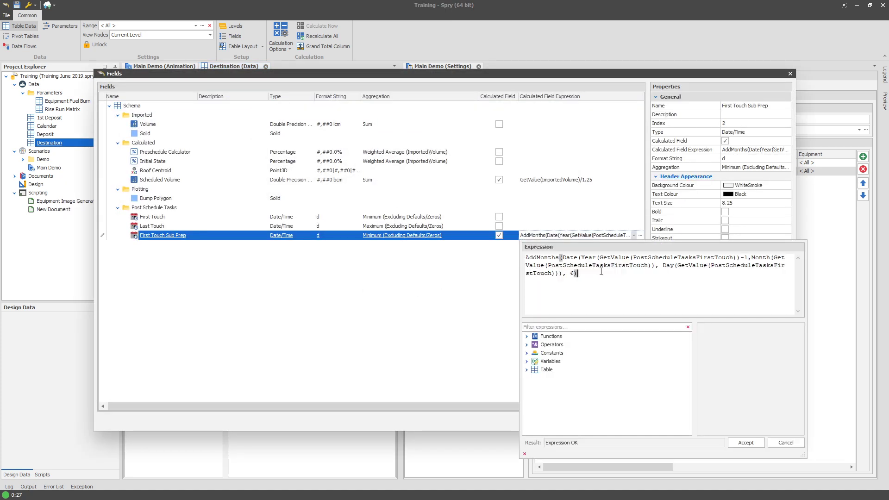
pyautogui.press('Up')
pyautogui.press('Home')
pyautogui.write('If(')
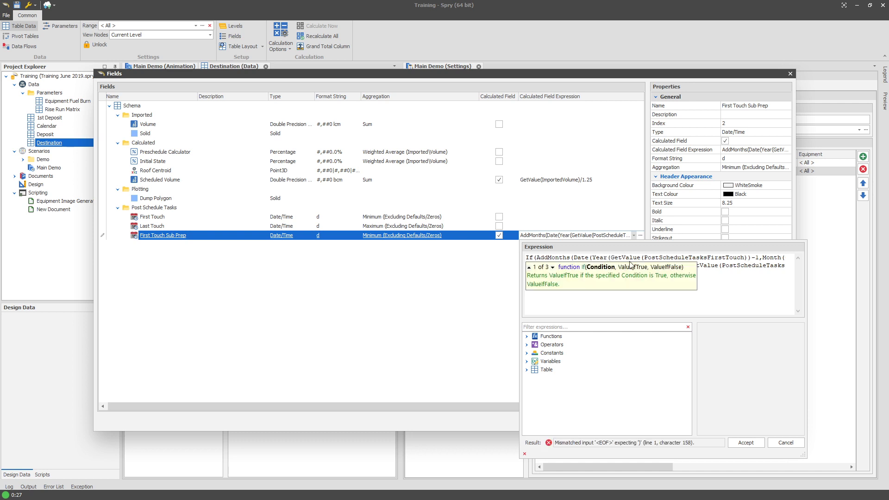
pyautogui.moveTo(611, 257); pyautogui.dragTo(746, 256)
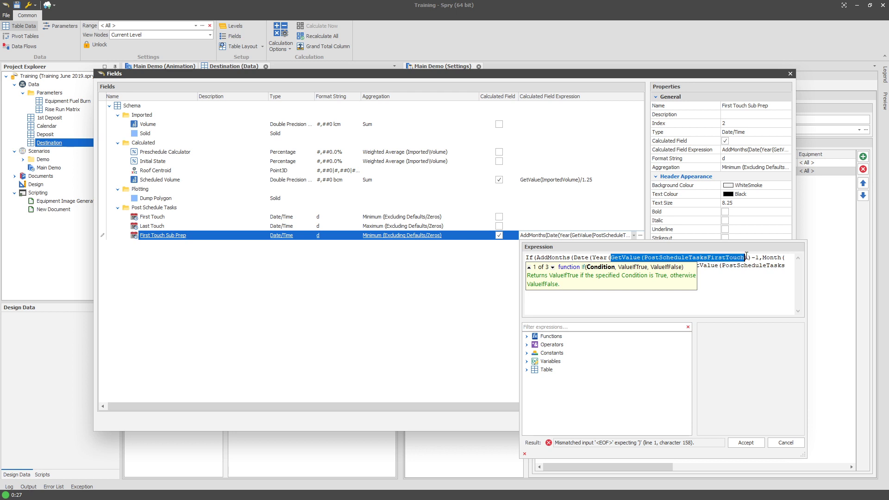
pyautogui.click(539, 258)
pyautogui.write('GetValue(PostScheduleTasksFirstTouch)')
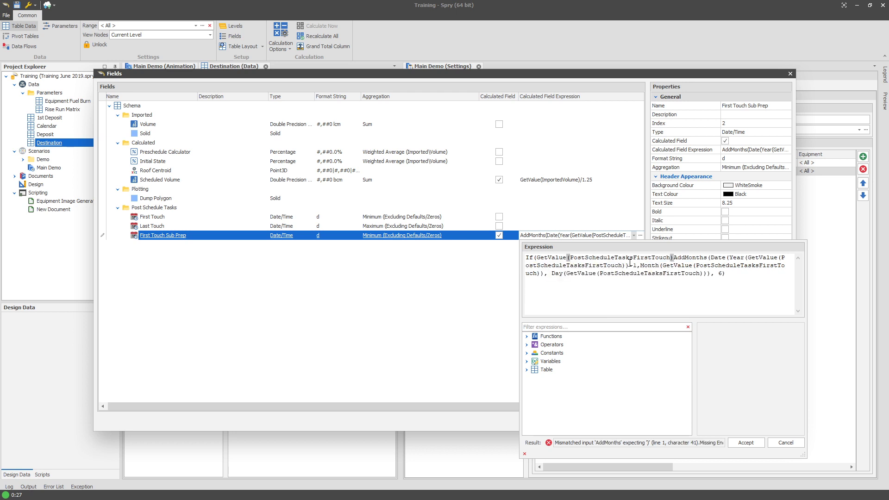
# Complete the If with condition > #1 Jan 2000#, fallback date #1 1 01#, then accept, apply and close.
pyautogui.write('> #')
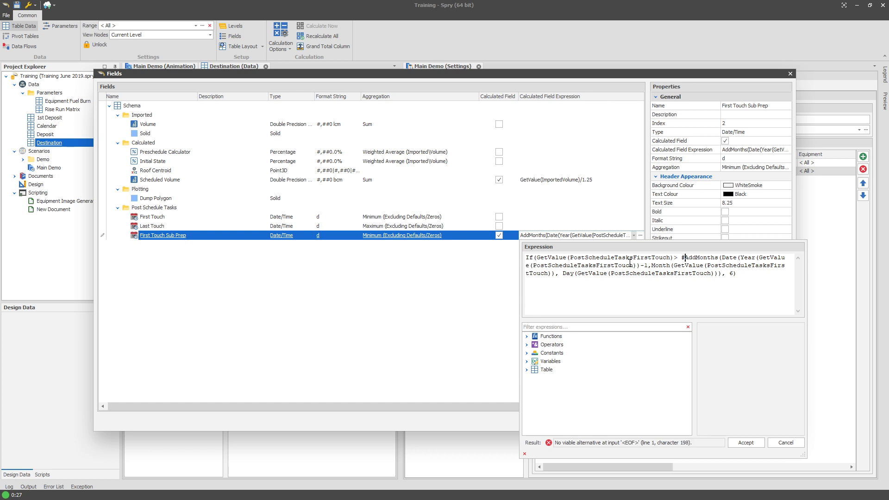
pyautogui.write('1 Jan 2000')
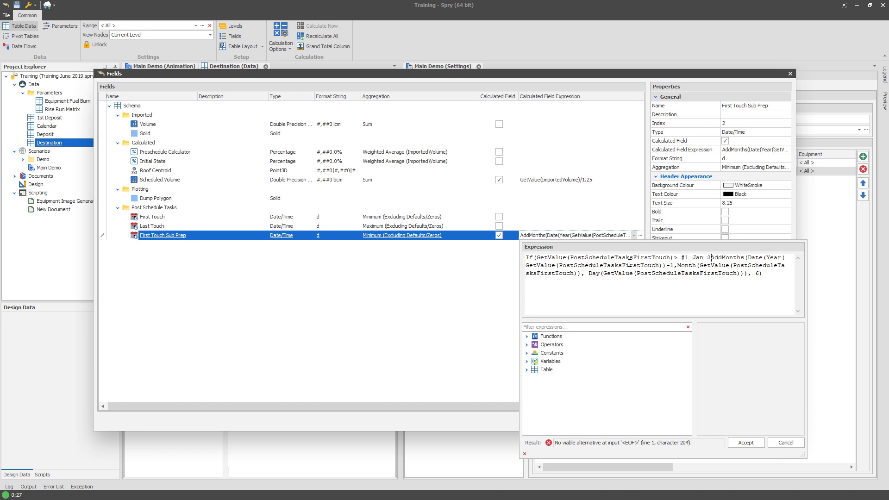
pyautogui.write('#,')
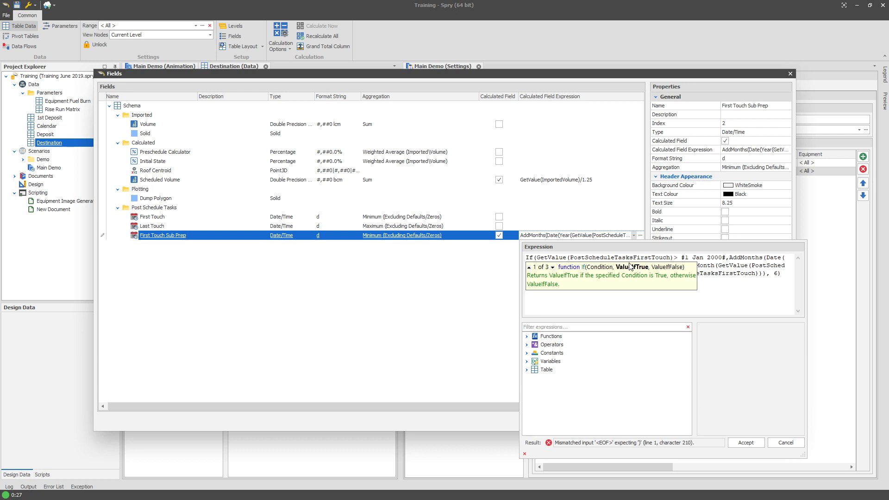
pyautogui.click(794, 273)
pyautogui.write(',')
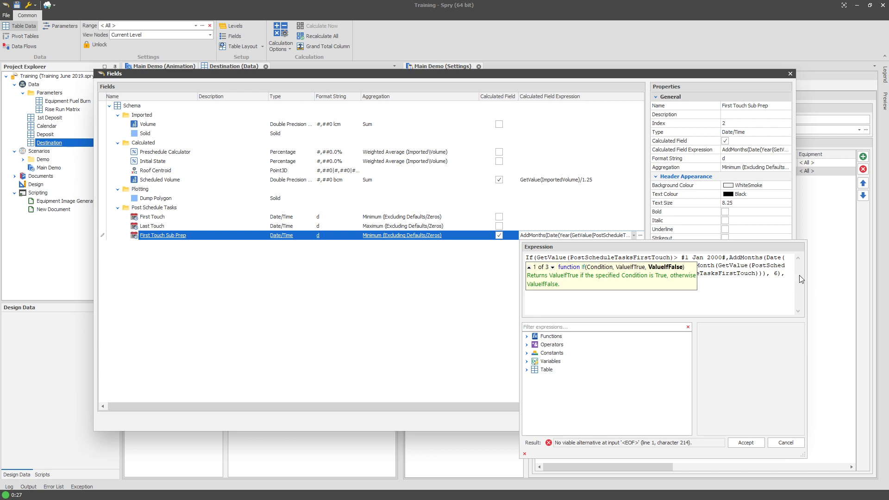
pyautogui.write(' #1 Jan 1#)')
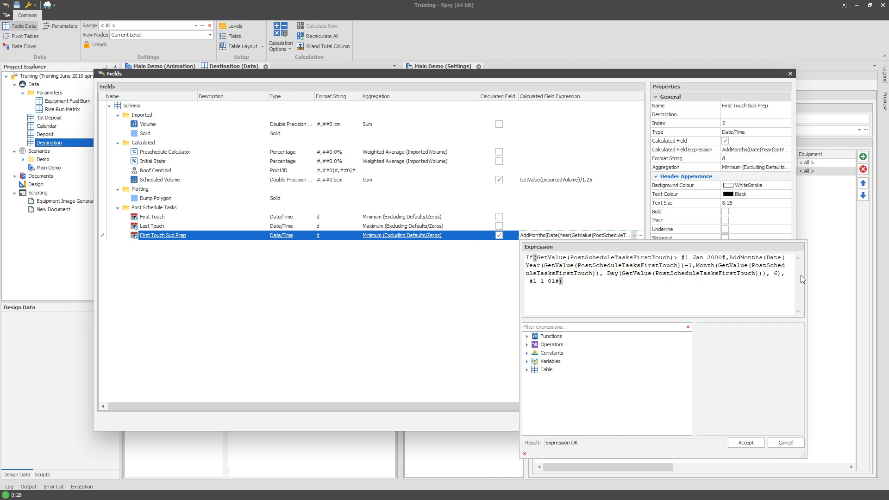
pyautogui.click(743, 443)
pyautogui.click(693, 418)
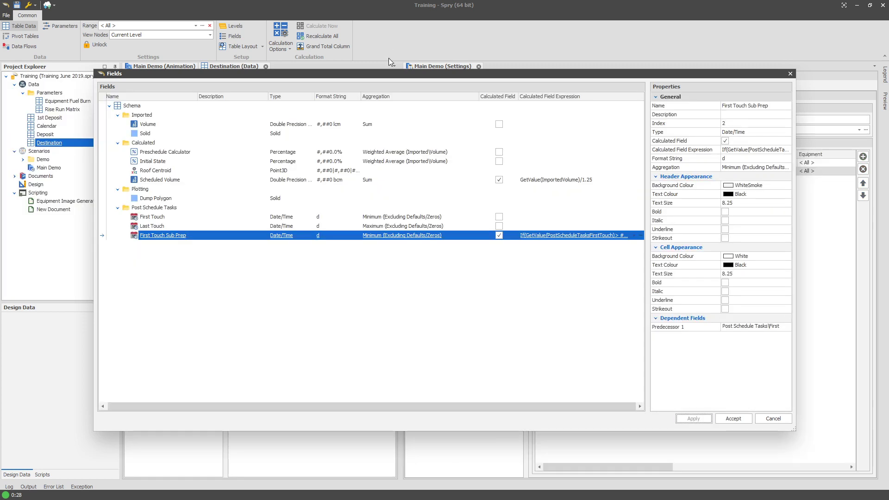
pyautogui.moveTo(390, 73); pyautogui.dragTo(389, 95)
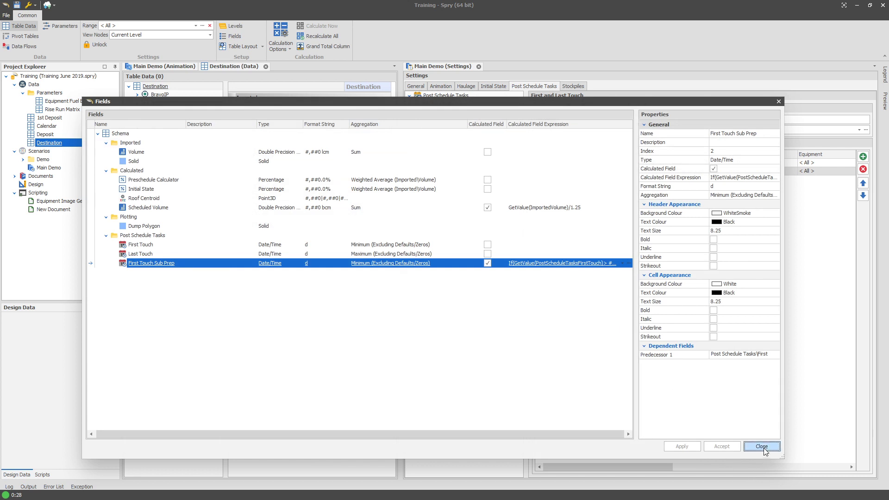
pyautogui.click(763, 447)
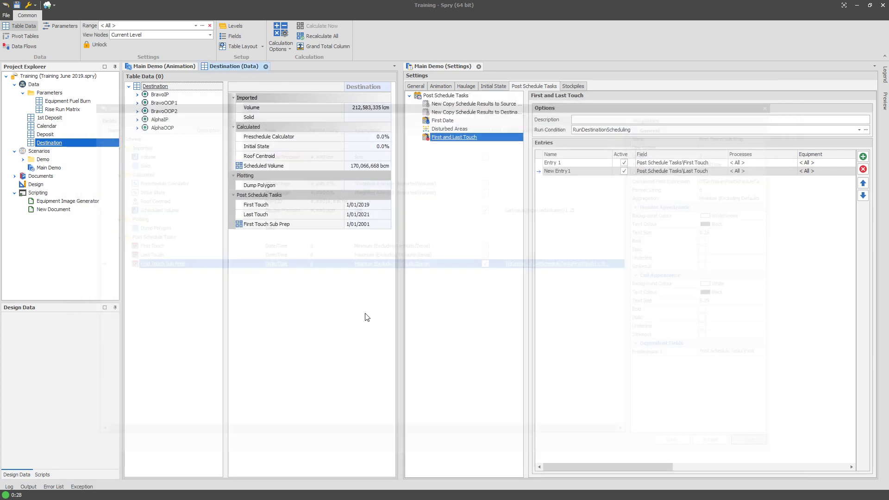
# Inspect the First Touch Sub Prep value in the Destination table data.
pyautogui.doubleClick(376, 224)
pyautogui.click(379, 224)
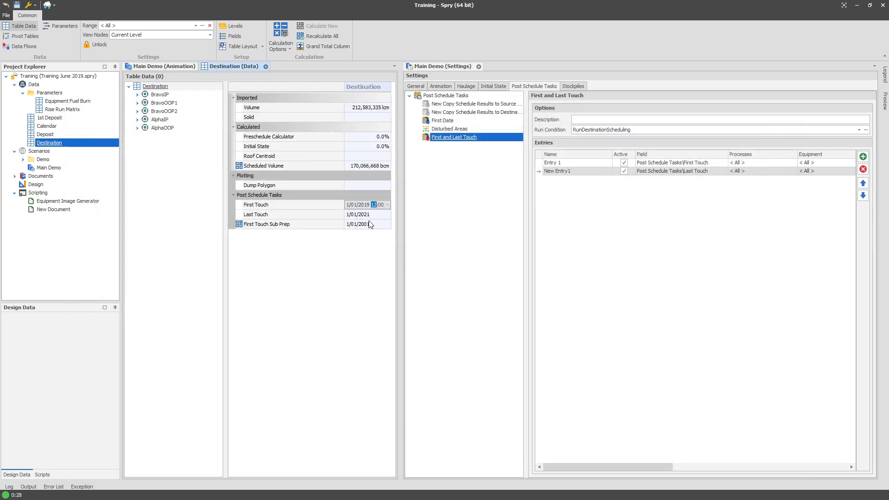
pyautogui.doubleClick(370, 224)
pyautogui.moveTo(371, 224); pyautogui.dragTo(337, 227)
pyautogui.click(354, 242)
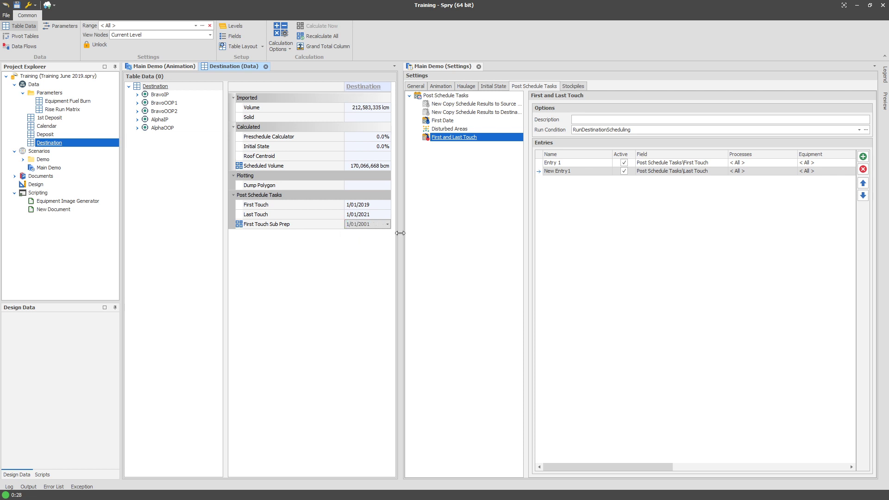
pyautogui.moveTo(401, 233); pyautogui.dragTo(481, 232)
pyautogui.doubleClick(376, 225)
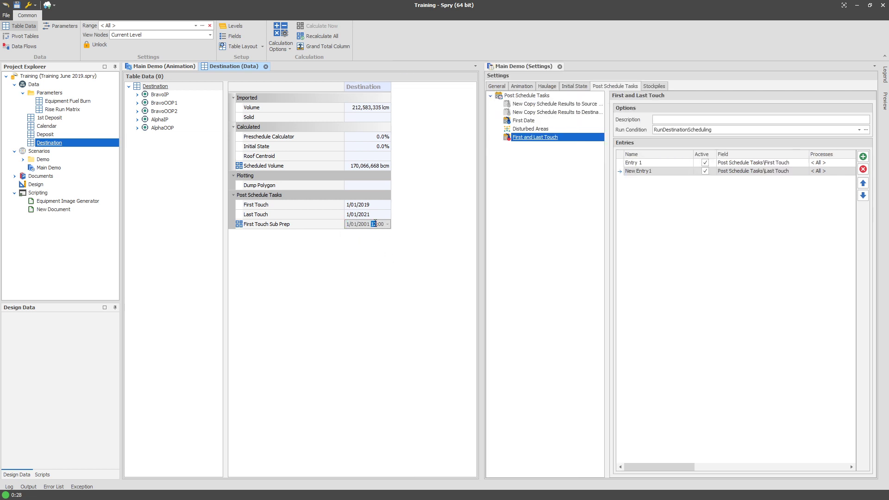
pyautogui.moveTo(377, 225); pyautogui.dragTo(327, 228)
pyautogui.click(334, 248)
pyautogui.click(173, 158)
# Change the If fallback date to #1 1 001# in the First Touch Sub Prep expression and accept the fields.
pyautogui.rightClick(64, 141)
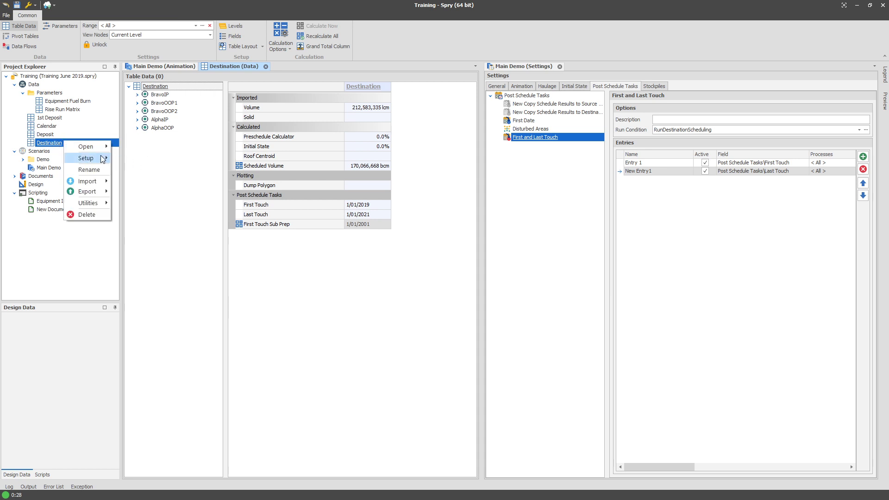
pyautogui.moveTo(103, 159)
pyautogui.click(132, 179)
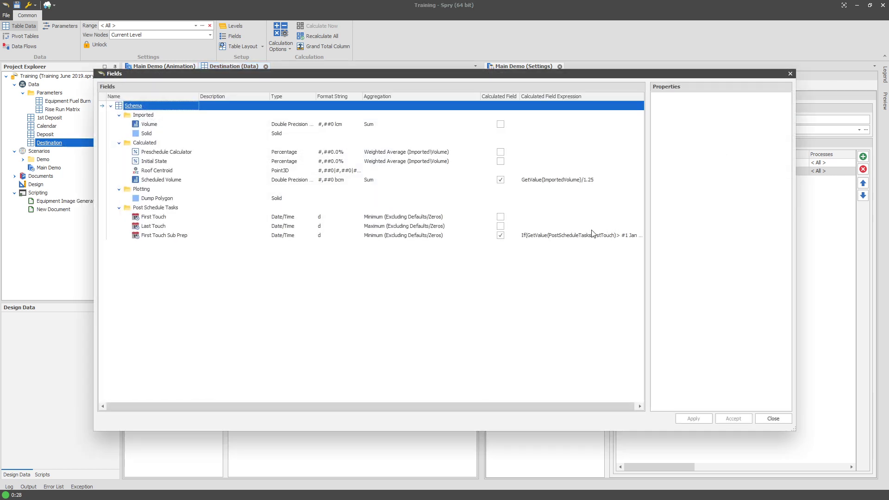
pyautogui.click(593, 235)
pyautogui.click(614, 235)
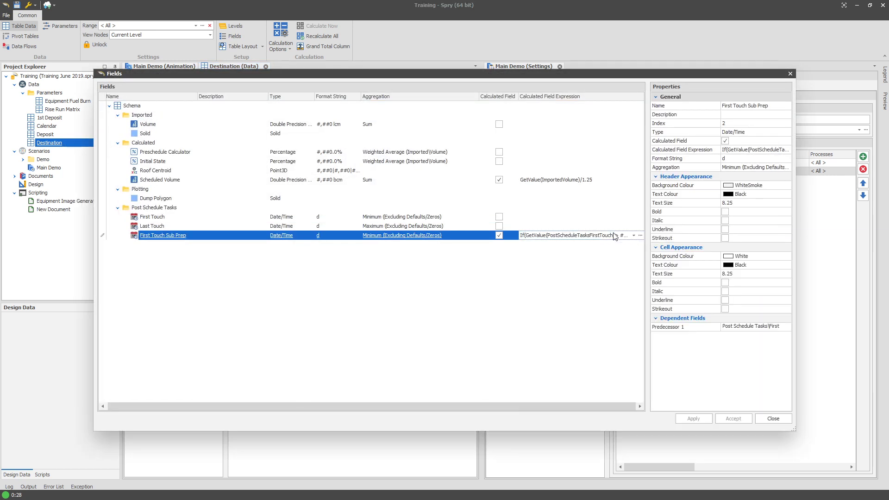
pyautogui.click(605, 237)
pyautogui.click(551, 282)
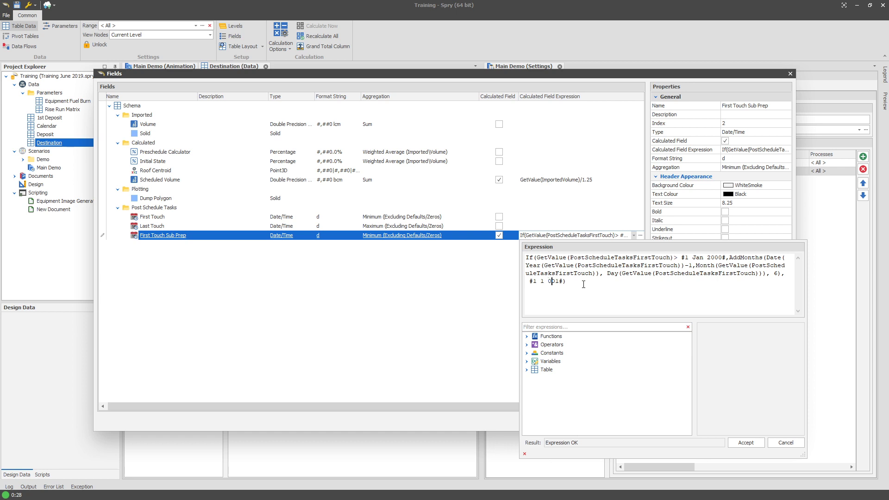
pyautogui.write('0')
pyautogui.click(265, 322)
pyautogui.click(725, 419)
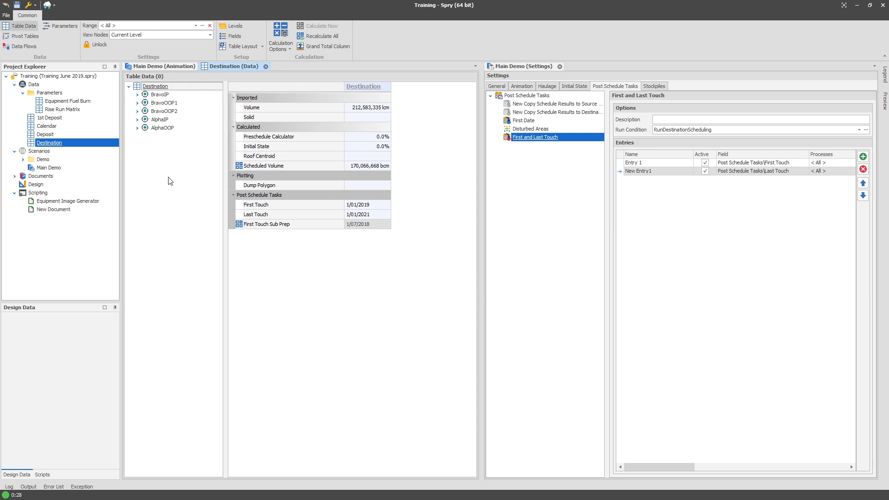
# Compare the First Touch and First Touch Sub Prep values in the Destination table.
pyautogui.click(365, 224)
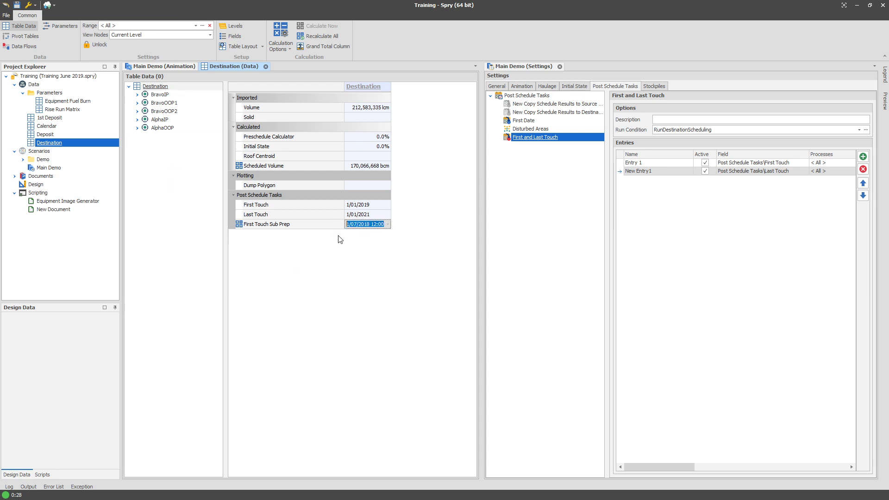
pyautogui.click(358, 206)
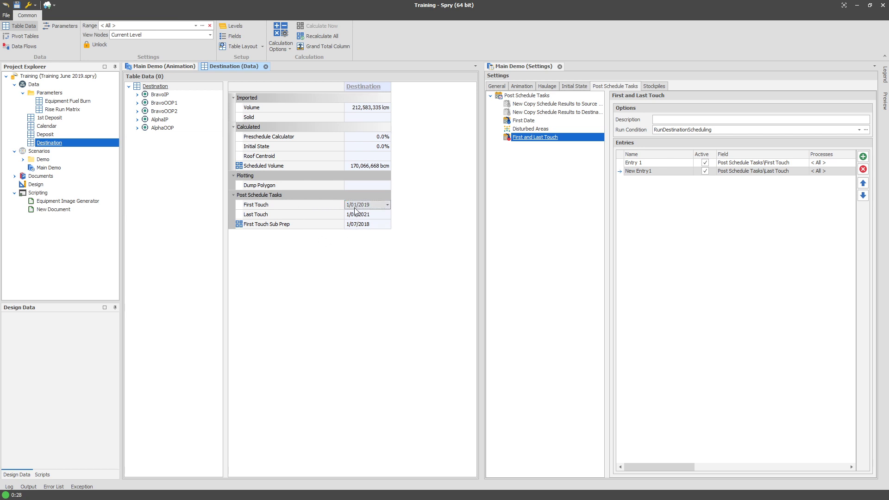
pyautogui.click(363, 225)
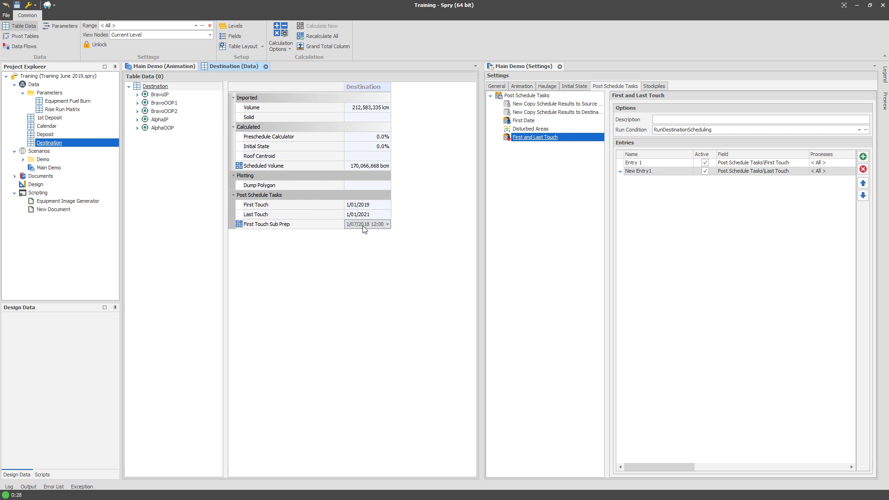
pyautogui.click(219, 198)
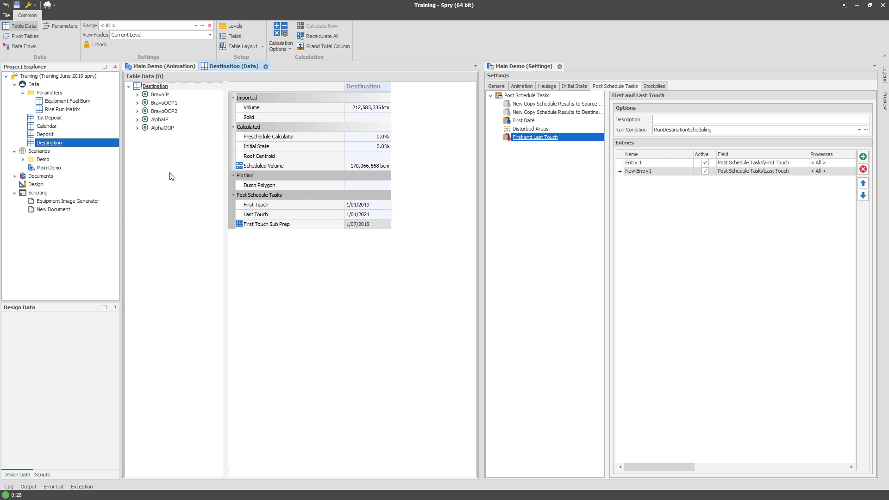
# Open the Destination table plots and review the Disturbed Area 6m plot settings, then close the dialog.
pyautogui.rightClick(65, 143)
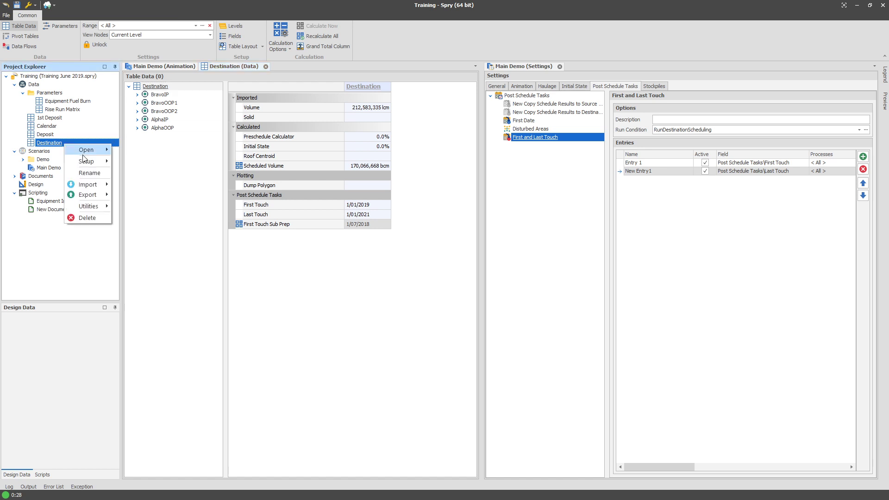
pyautogui.click(146, 194)
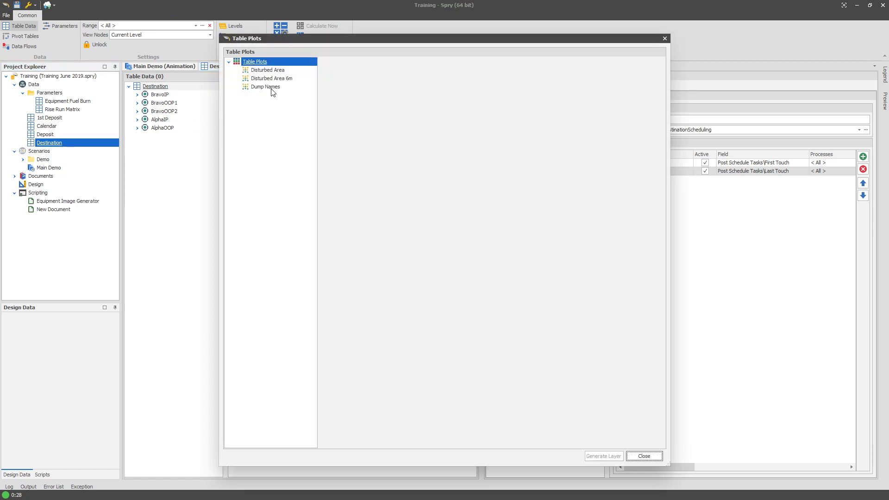
pyautogui.rightClick(276, 78)
pyautogui.click(306, 84)
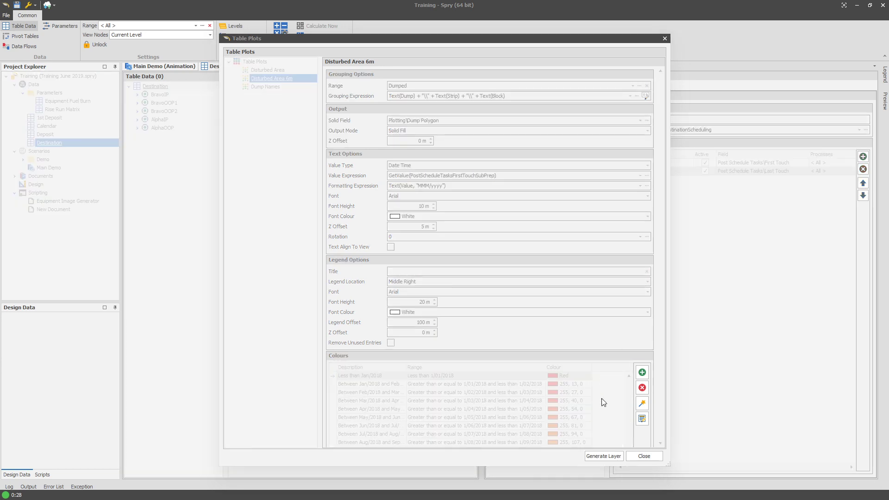
pyautogui.click(644, 456)
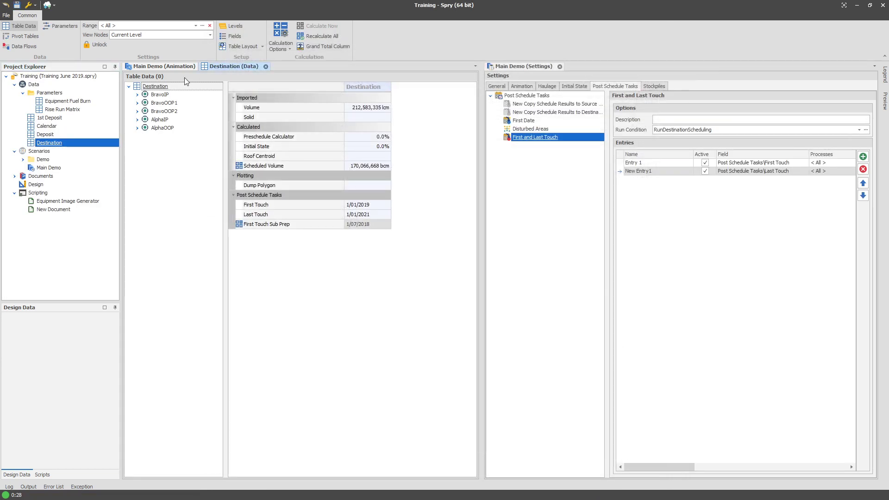
# Compare the Disturbed Area and Disturbed Area 6m layers in the animation view.
pyautogui.click(181, 67)
pyautogui.scroll(5, 211, 260)
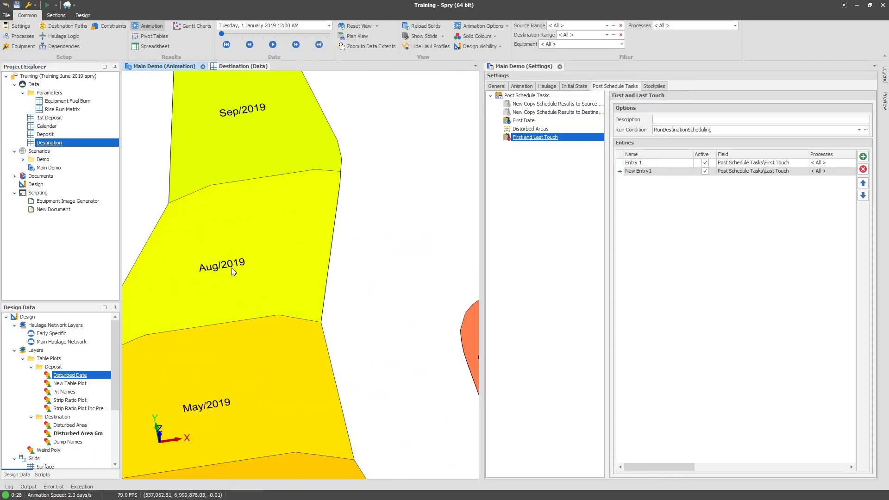
pyautogui.click(98, 434)
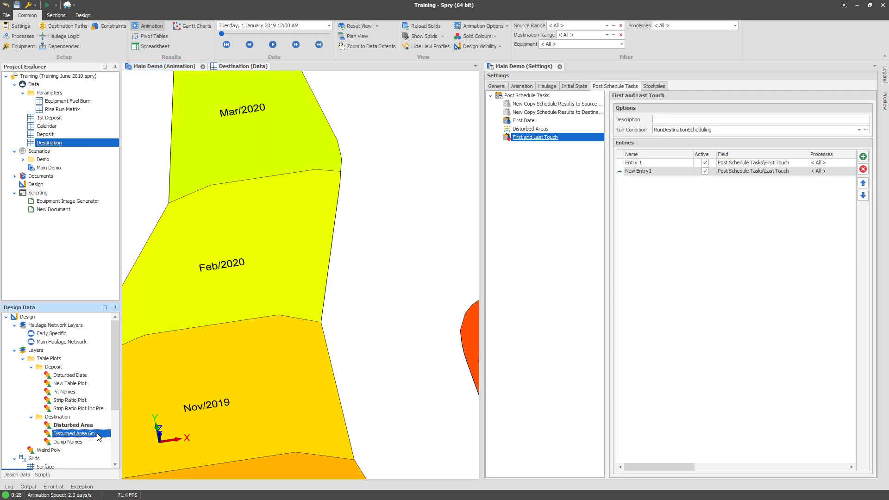
pyautogui.click(87, 425)
pyautogui.scroll(-8, 270, 127)
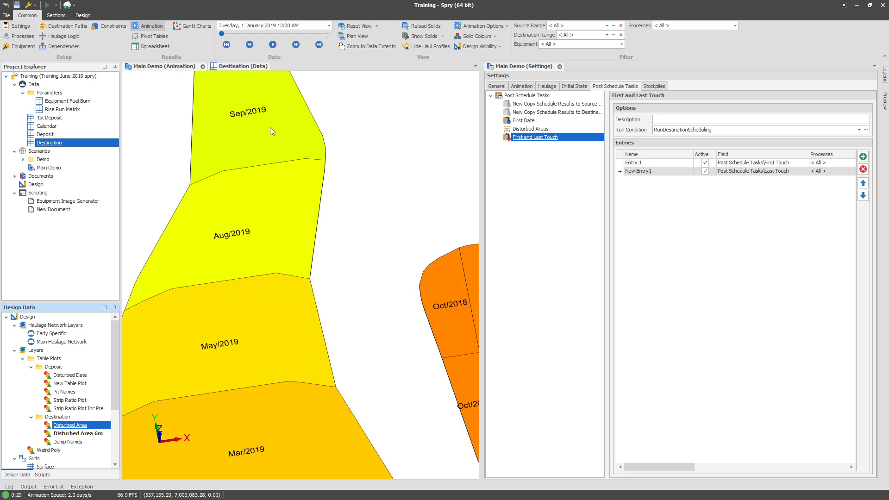
pyautogui.moveTo(310, 279); pyautogui.dragTo(317, 294)
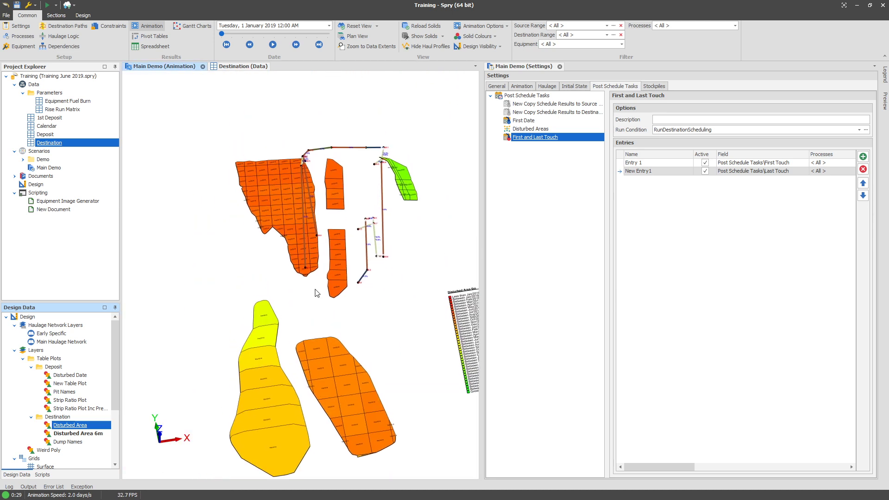
pyautogui.rightClick(67, 145)
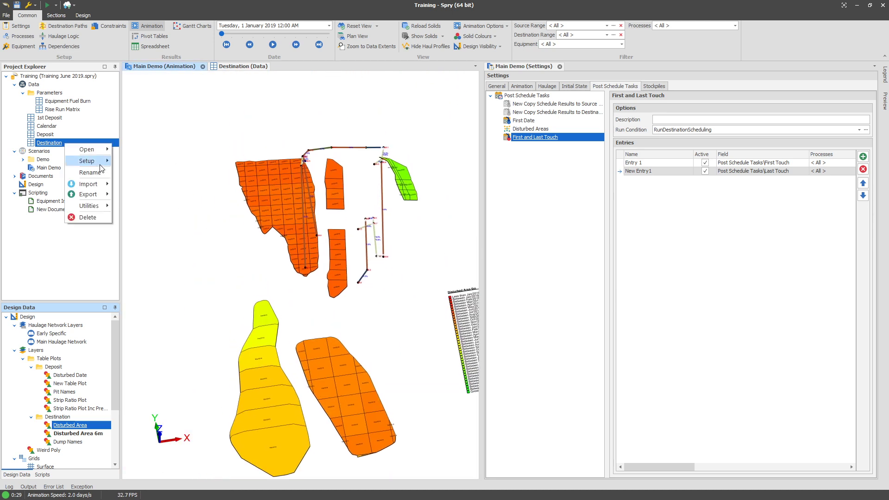
pyautogui.moveTo(102, 168)
pyautogui.click(198, 125)
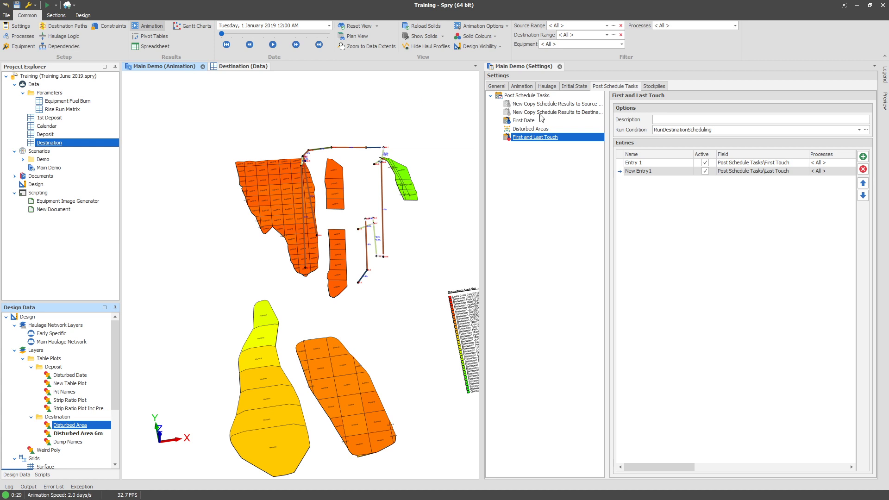
# Add a new Generate Table Plot post-schedule task and name it Dump Area.
pyautogui.click(471, 251)
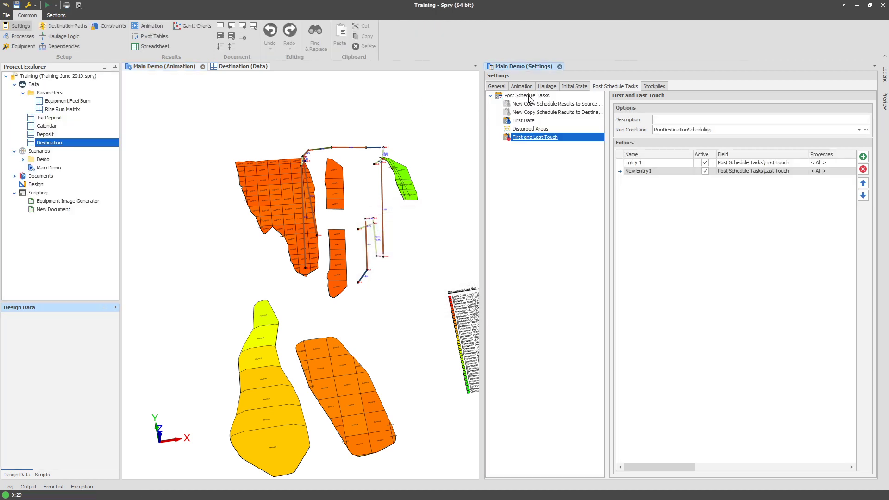
pyautogui.rightClick(530, 99)
pyautogui.moveTo(547, 101)
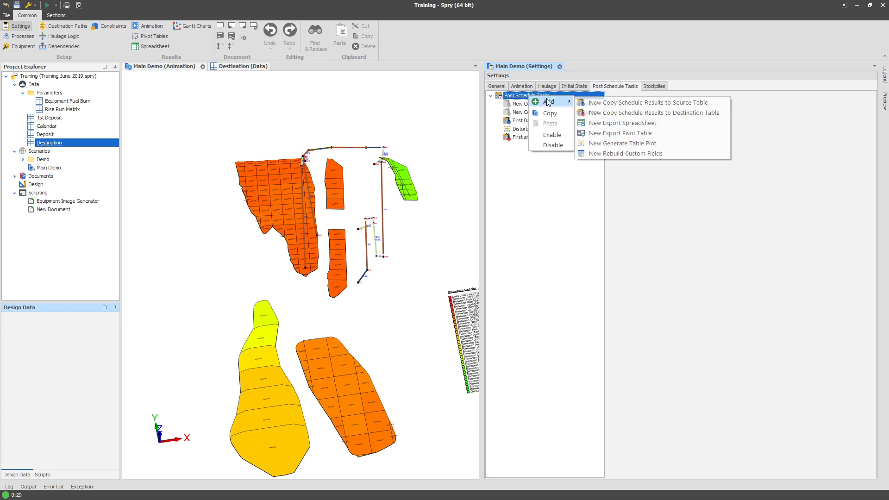
pyautogui.click(613, 144)
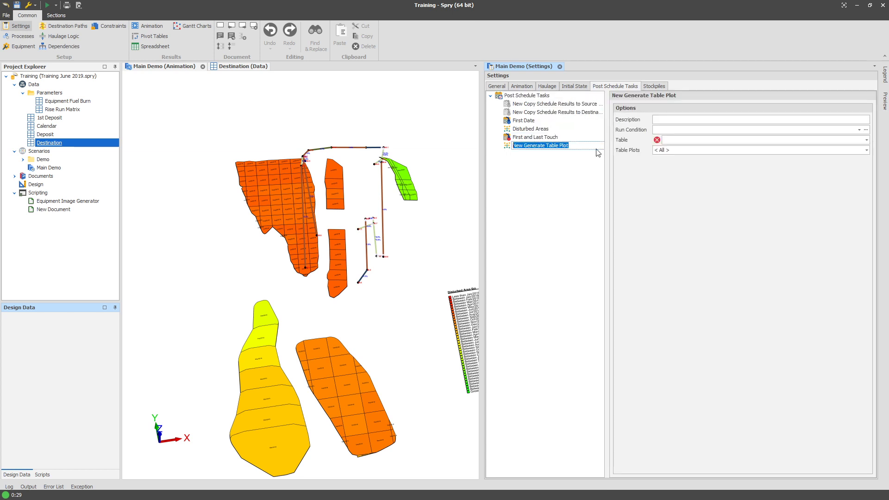
pyautogui.write('Dump Area')
pyautogui.press('Return')
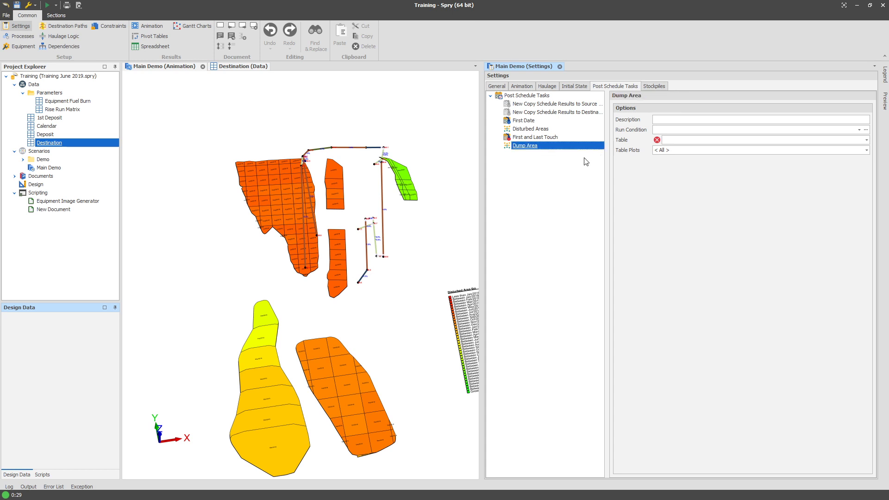
# Set the Dump Area task's table to Destination and its table plots to Disturbed Area and Disturbed Area 6m.
pyautogui.click(670, 141)
pyautogui.click(692, 209)
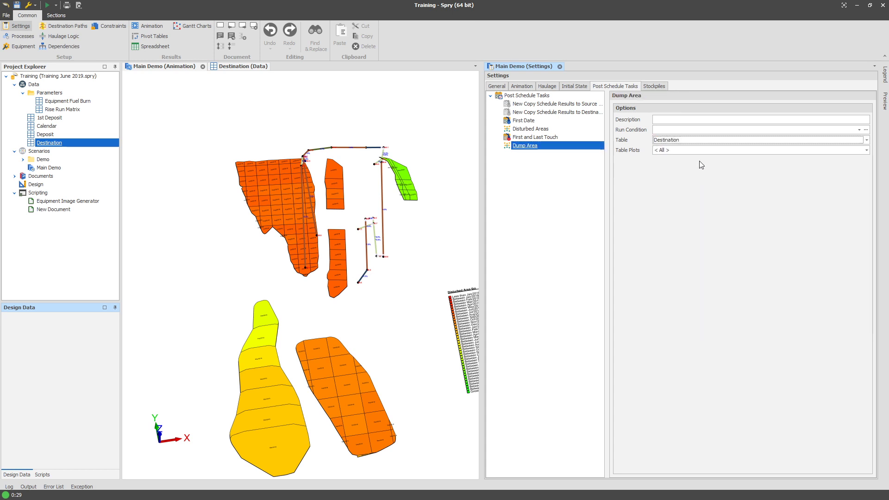
pyautogui.click(683, 150)
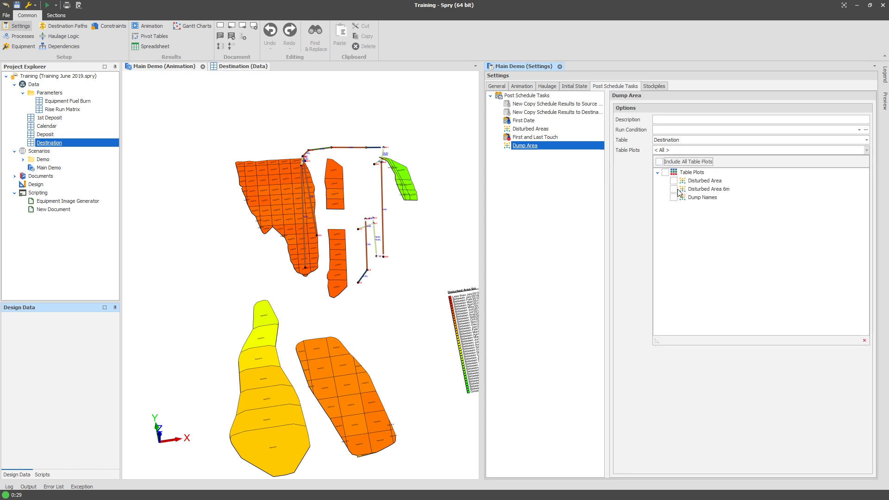
pyautogui.click(674, 189)
pyautogui.click(674, 181)
pyautogui.click(649, 193)
# Set the Dump Area task's run condition expression to RunDestinationScheduling.
pyautogui.click(671, 131)
pyautogui.click(632, 220)
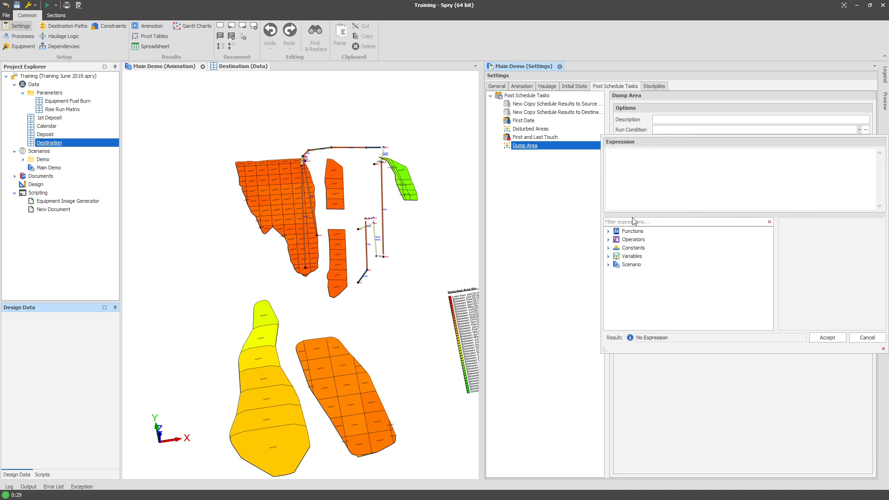
pyautogui.write('des')
pyautogui.doubleClick(658, 239)
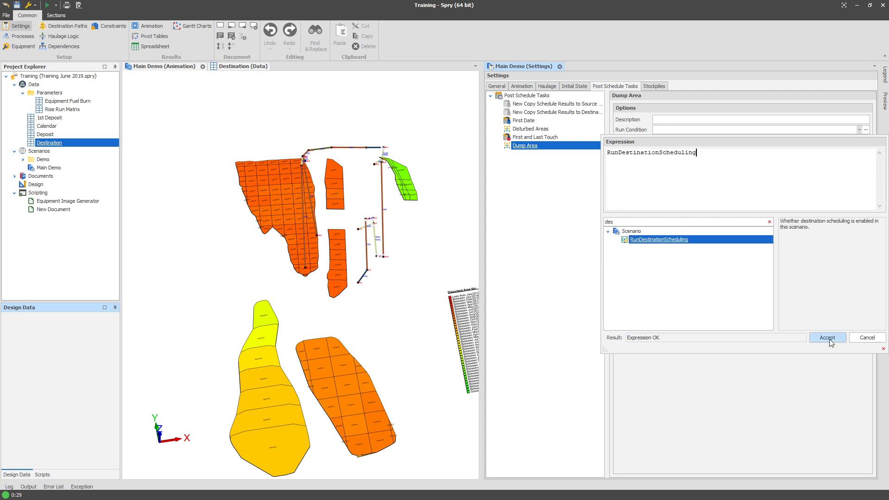
pyautogui.click(826, 338)
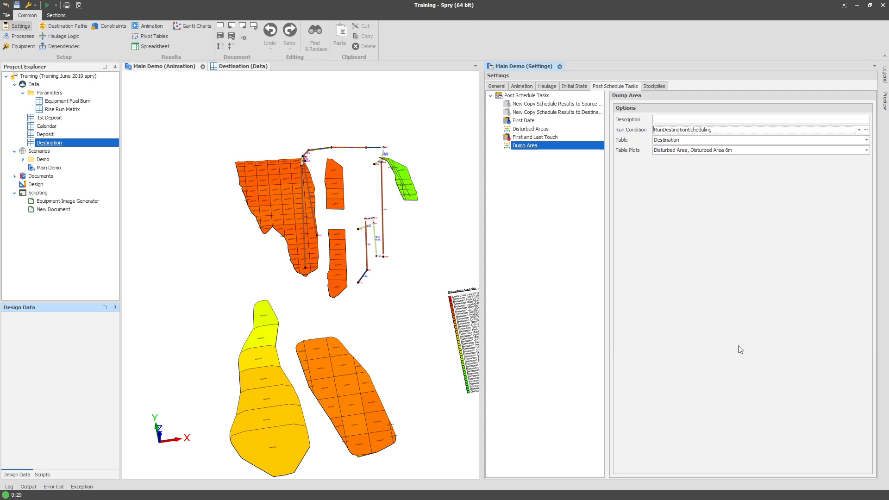
# Run the scenario schedule with the new Dump Area task included.
pyautogui.rightClick(519, 142)
pyautogui.click(506, 147)
pyautogui.click(315, 157)
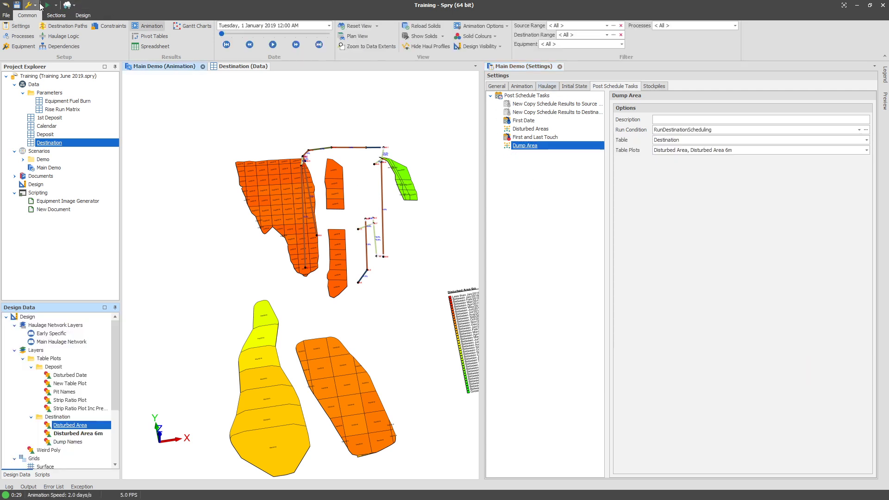
pyautogui.click(46, 5)
pyautogui.click(475, 37)
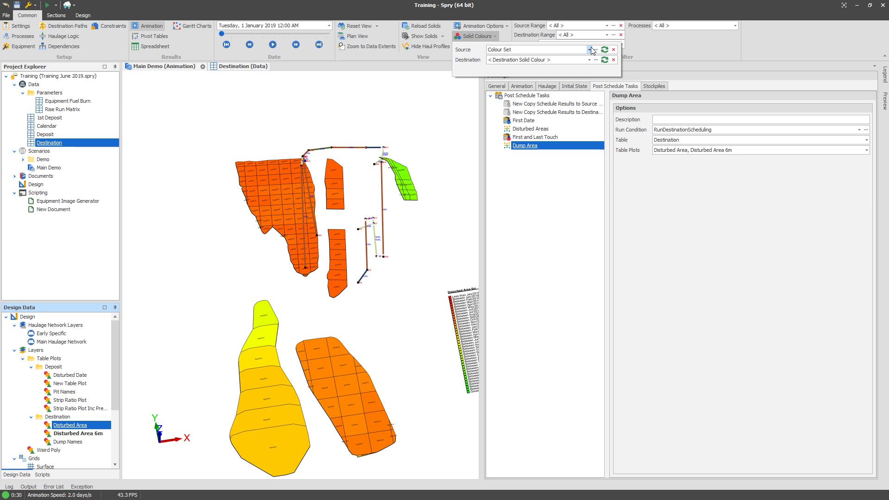
pyautogui.click(555, 206)
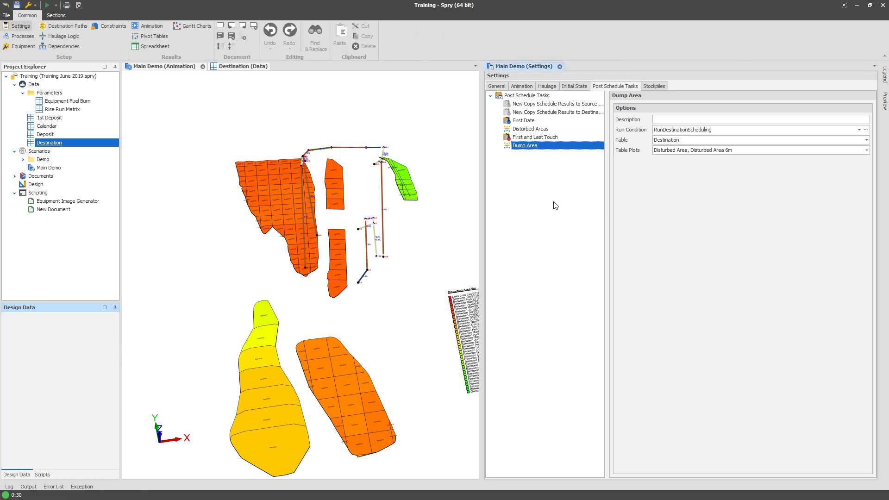
pyautogui.click(206, 311)
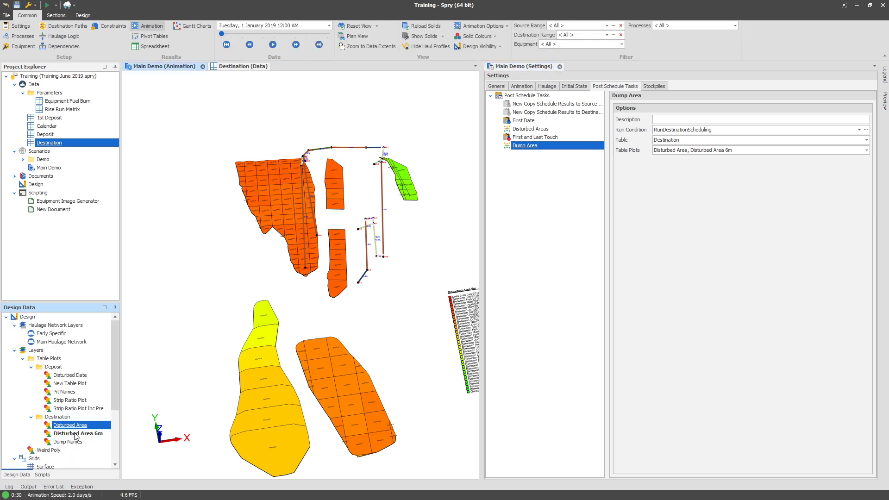
pyautogui.rightClick(89, 435)
pyautogui.moveTo(111, 415)
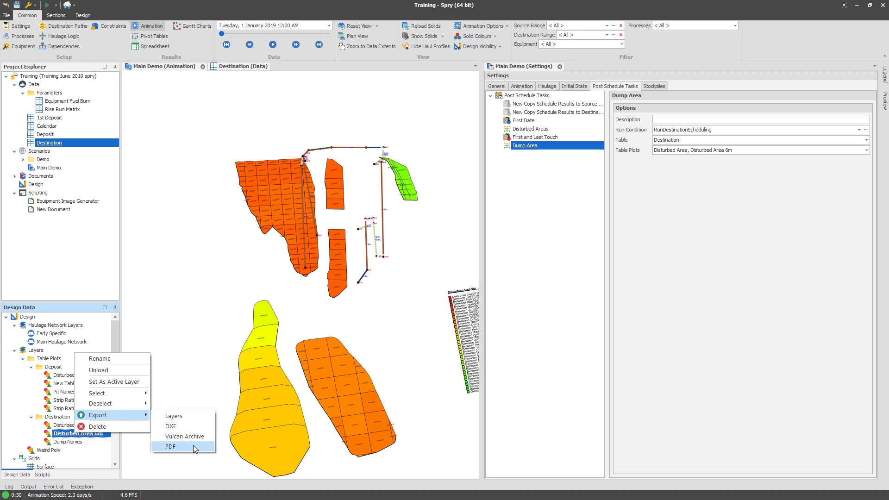
pyautogui.click(184, 224)
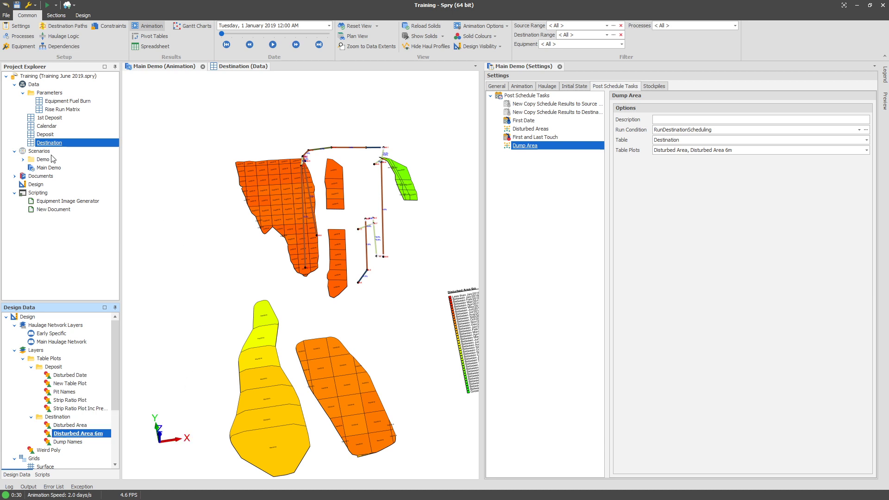
pyautogui.click(51, 154)
pyautogui.rightClick(44, 175)
pyautogui.click(77, 199)
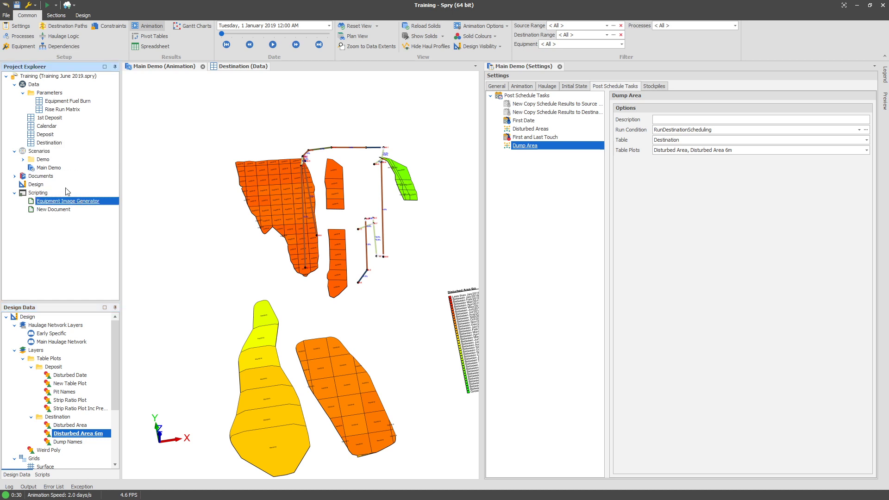
pyautogui.rightClick(55, 176)
pyautogui.moveTo(79, 195)
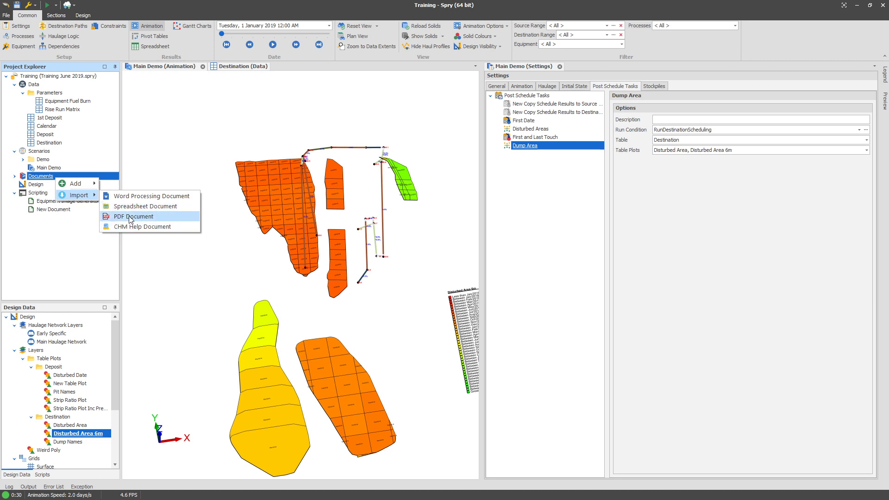
pyautogui.click(69, 260)
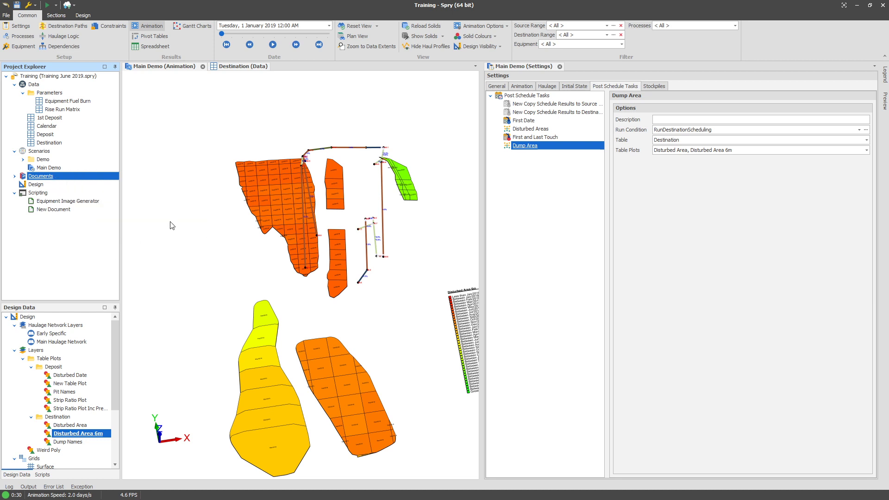
pyautogui.click(175, 221)
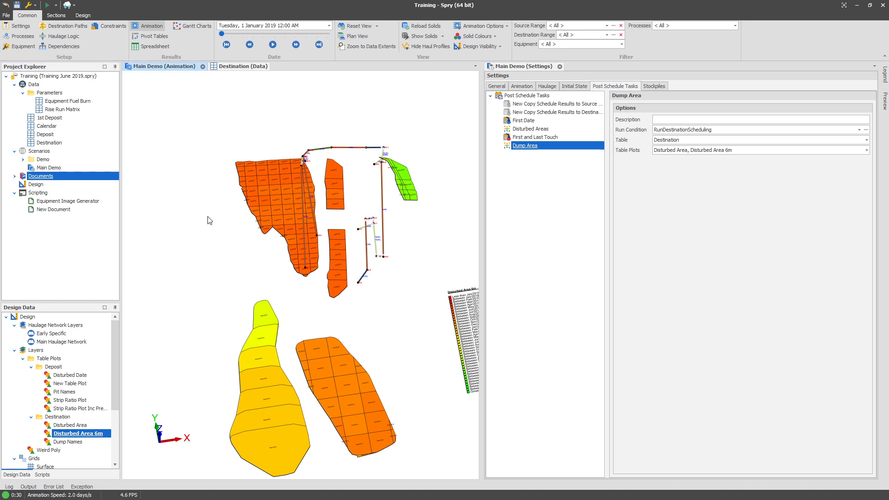